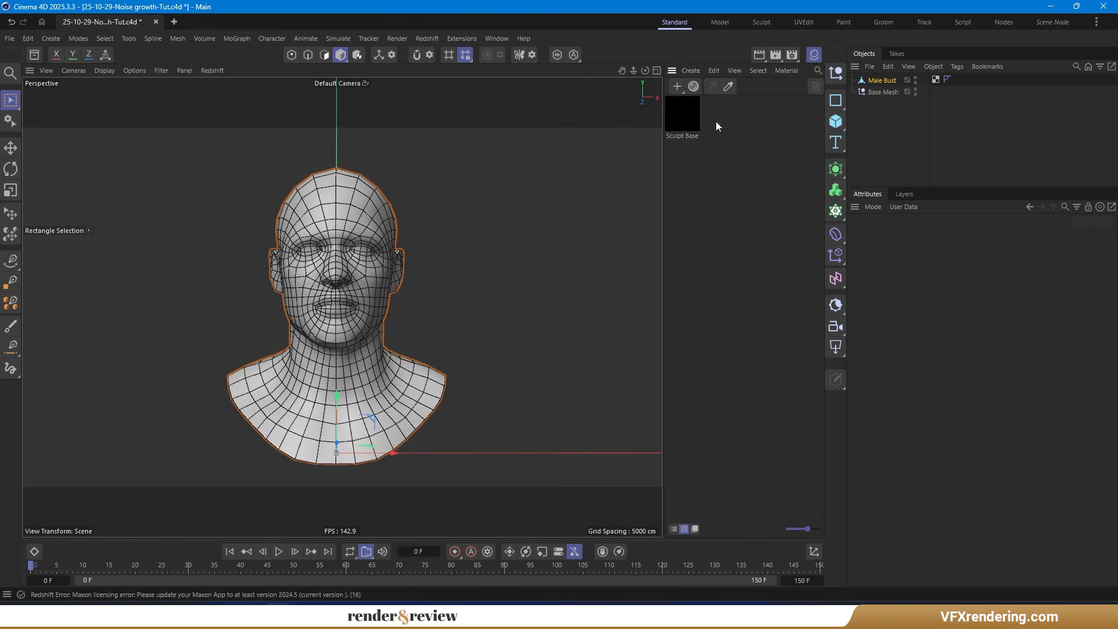
# Hide the material manager and nest the Male Bust mesh under the Base Mesh null.
pyautogui.click(814, 55)
pyautogui.moveTo(881, 80); pyautogui.dragTo(882, 92)
# Scale the Male Bust to 3 on all three axes and frame it in the viewport.
pyautogui.click(1057, 281)
pyautogui.write('3')
pyautogui.press('Return')
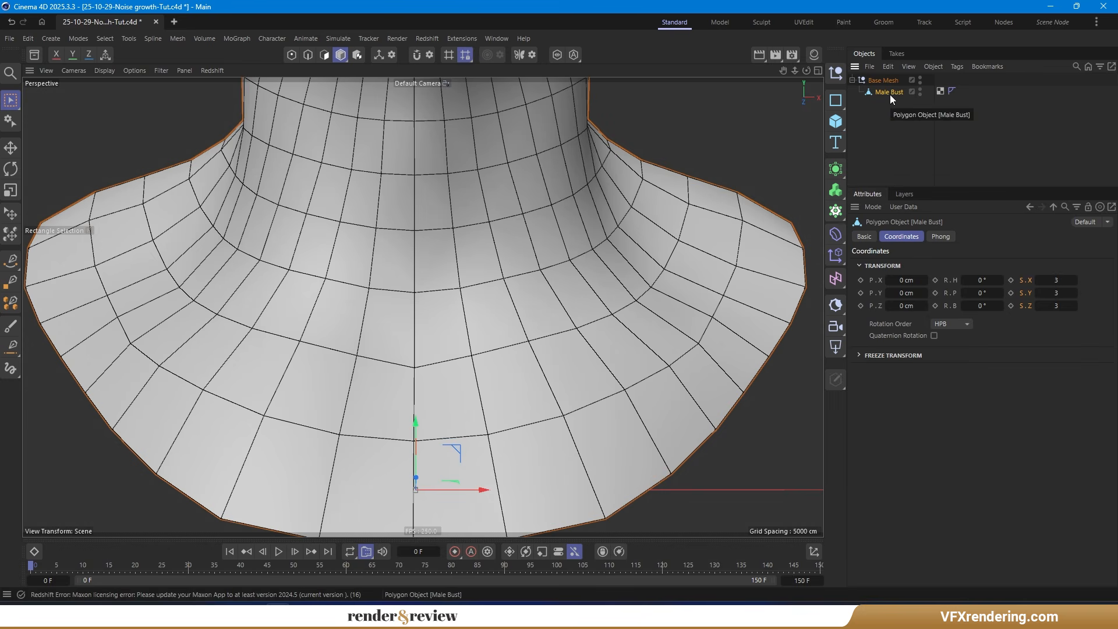
pyautogui.press('h')
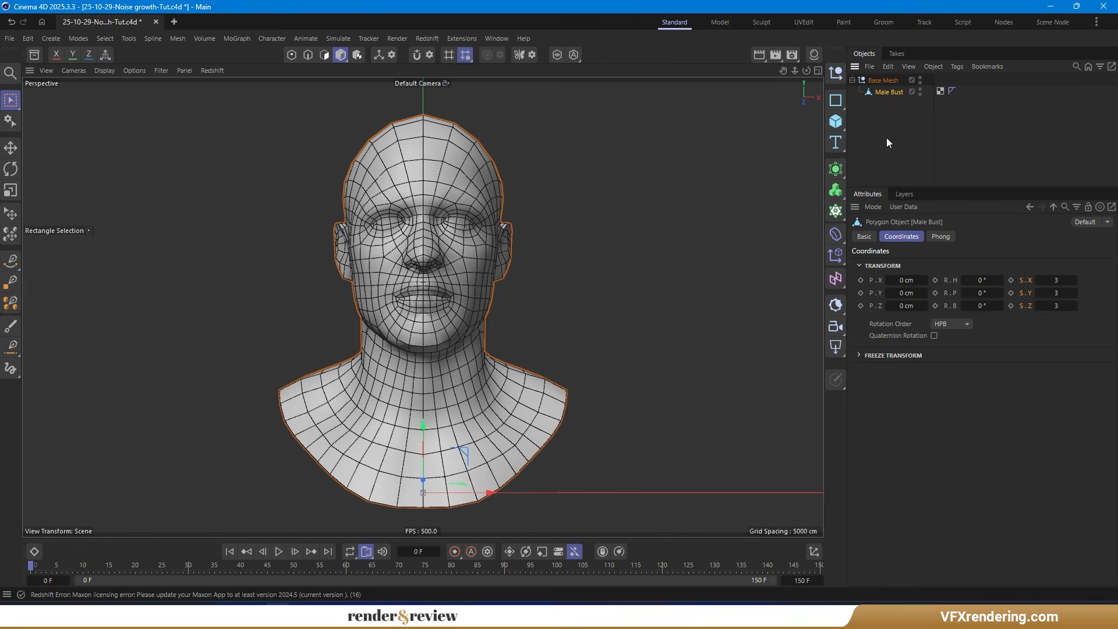
# Add a Geometry Axis modifier under the Male Bust and set its Align Y to 0%.
pyautogui.hotkey('shift', 'c')
pyautogui.write('axis')
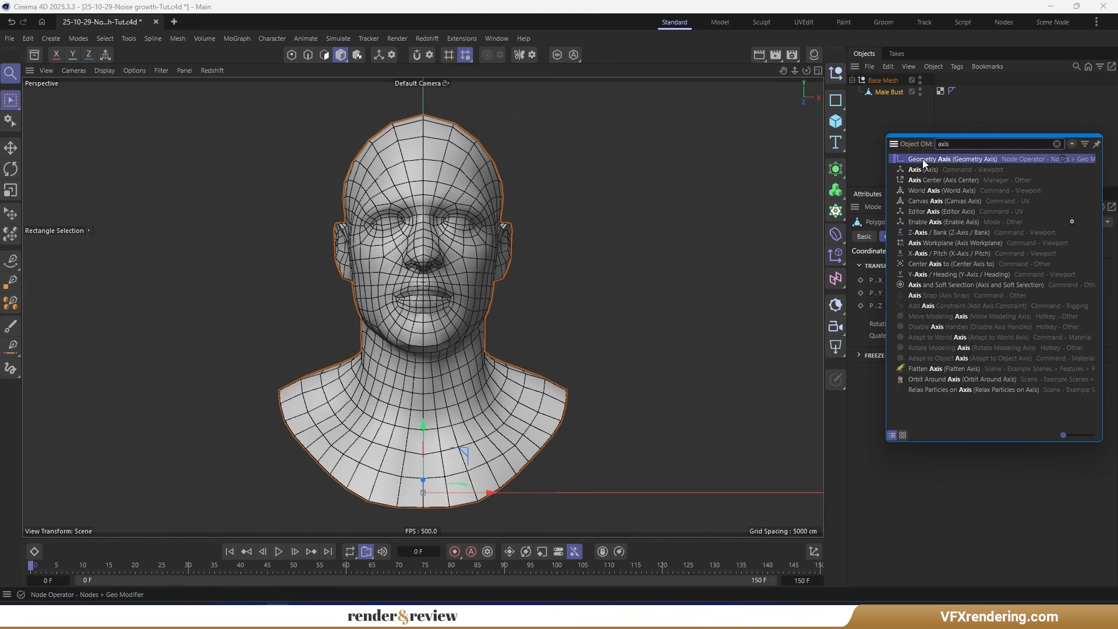
pyautogui.moveTo(924, 163); pyautogui.dragTo(888, 91)
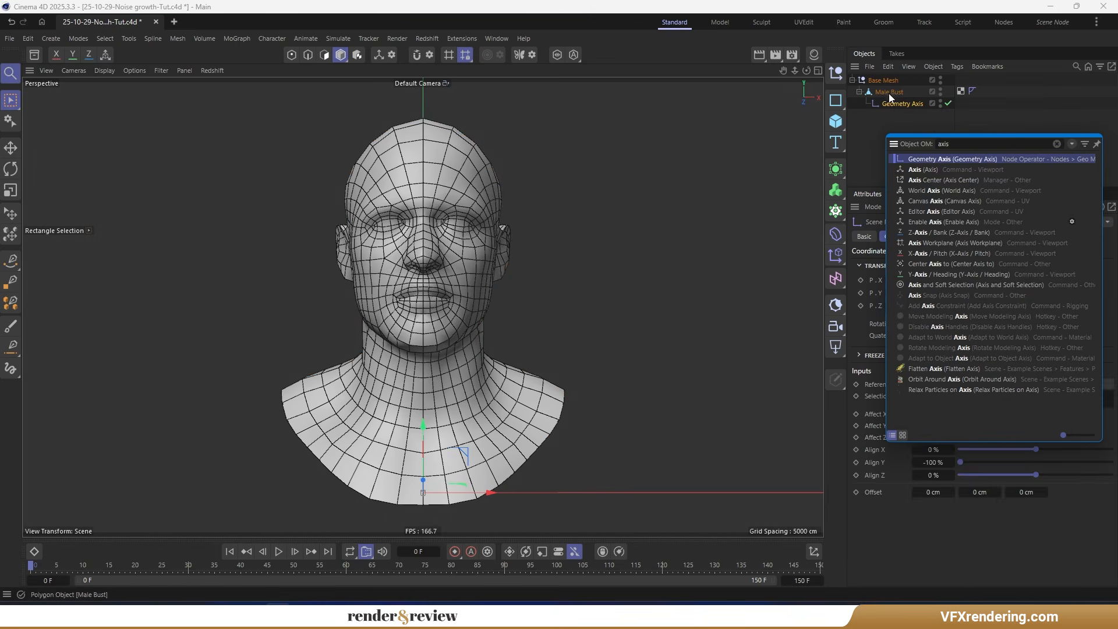
pyautogui.doubleClick(932, 462)
pyautogui.write('0')
pyautogui.press('Return')
pyautogui.click(887, 93)
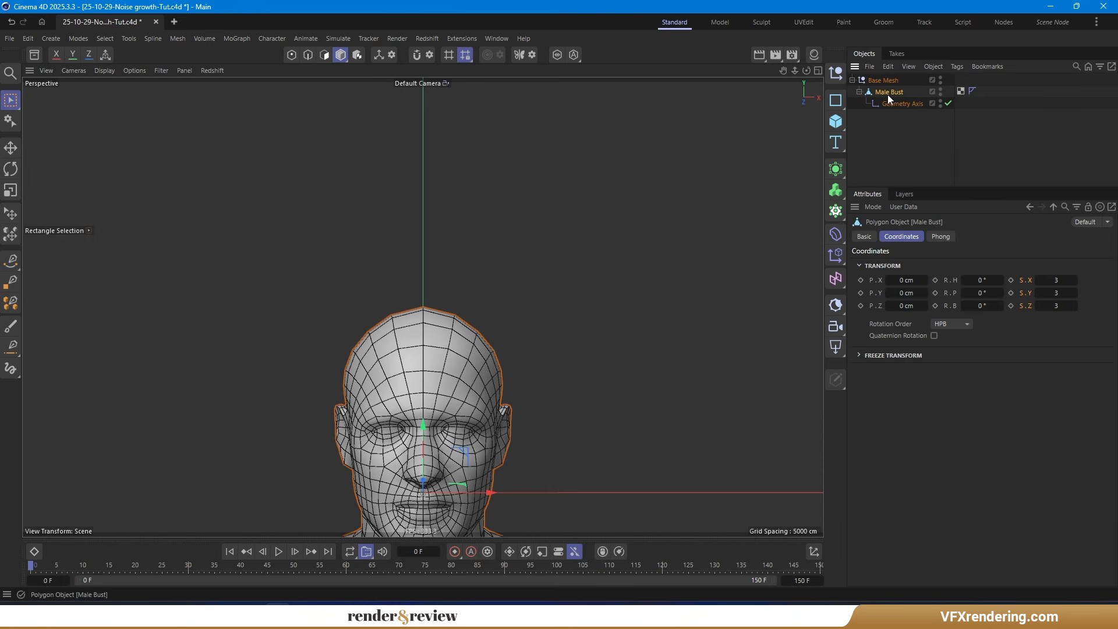
pyautogui.press('h')
pyautogui.click(904, 135)
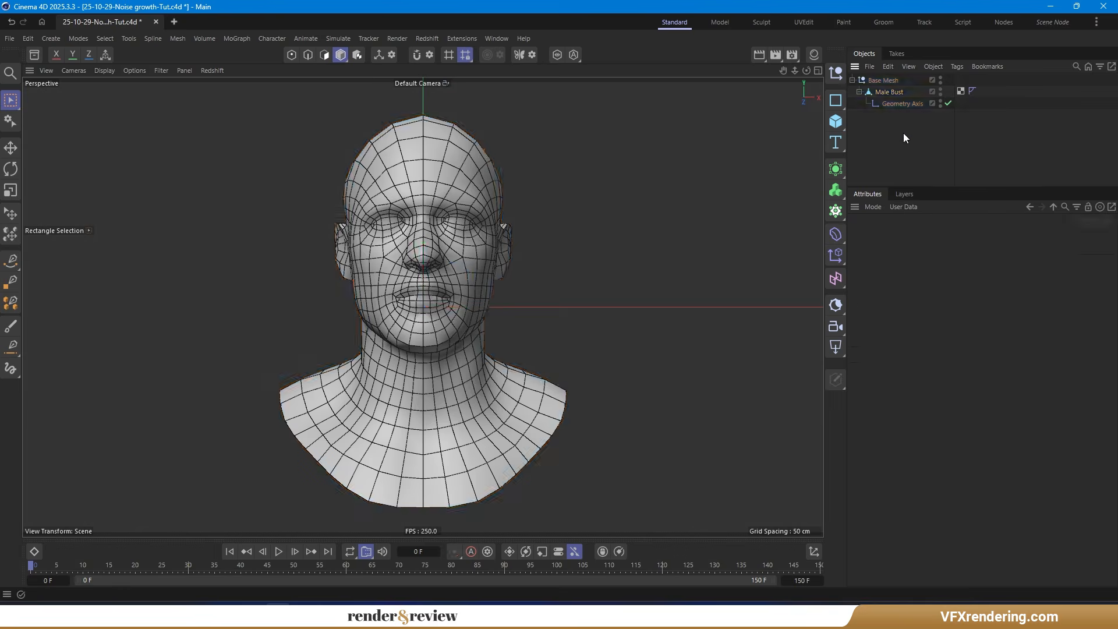
# Wrap the Male Bust in a Connect generator and turn off its Weld option.
pyautogui.click(888, 91)
pyautogui.click(838, 170)
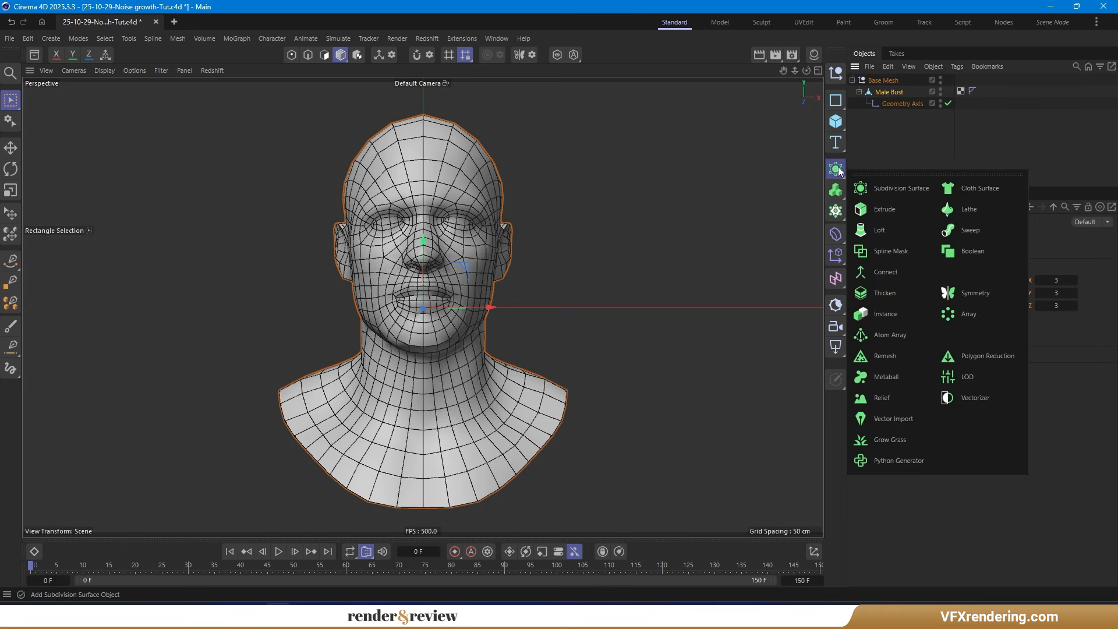
pyautogui.click(886, 274)
pyautogui.click(940, 235)
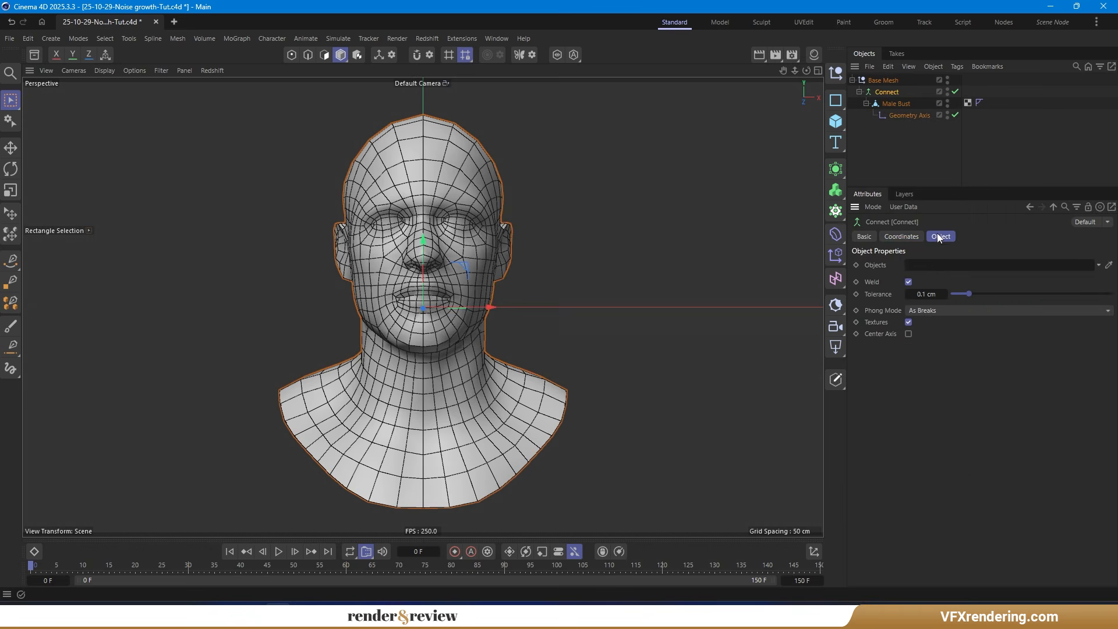
pyautogui.click(908, 281)
pyautogui.click(899, 159)
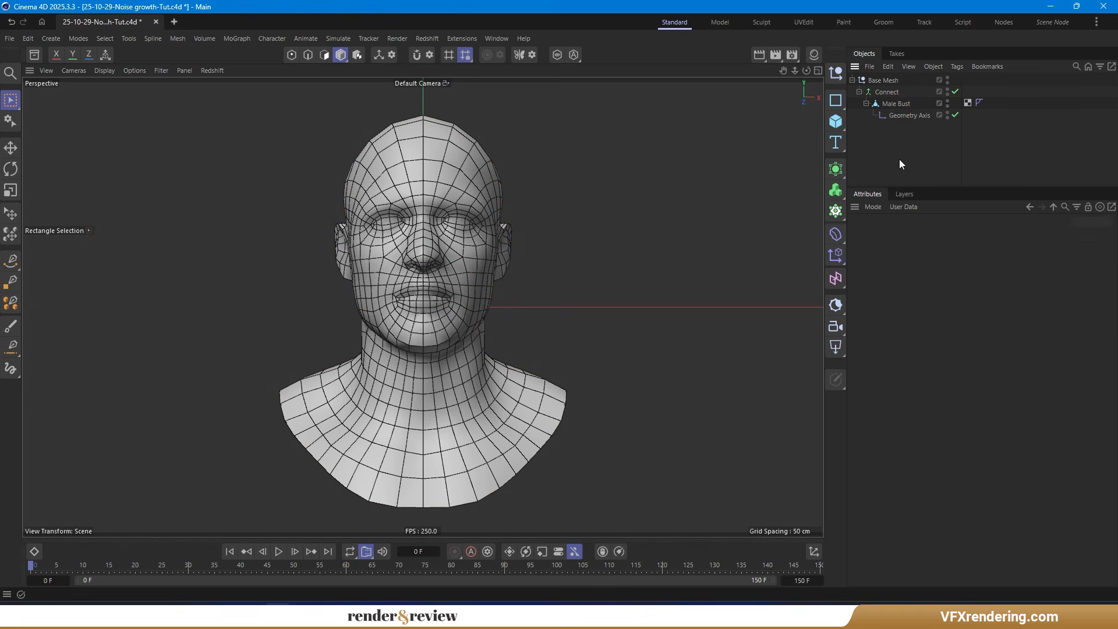
# Add a Triangulate modifier inside the Connect object, above the Male Bust.
pyautogui.hotkey('shift', 'c')
pyautogui.write('tria')
pyautogui.moveTo(932, 181); pyautogui.dragTo(893, 96)
pyautogui.click(867, 149)
# Wrap the Connect object in a Subdivision Surface of type OpenSubdiv Loop with viewport and renderer subdivision both set to 1.
pyautogui.click(879, 93)
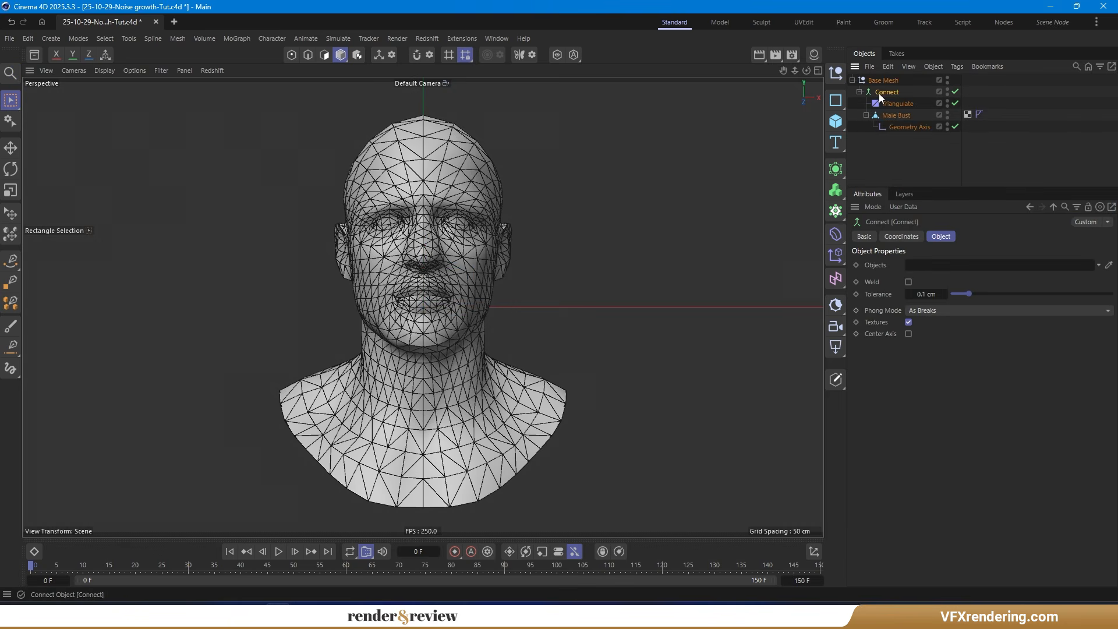
pyautogui.keyDown('alt'); pyautogui.click(836, 169); pyautogui.keyUp('alt')
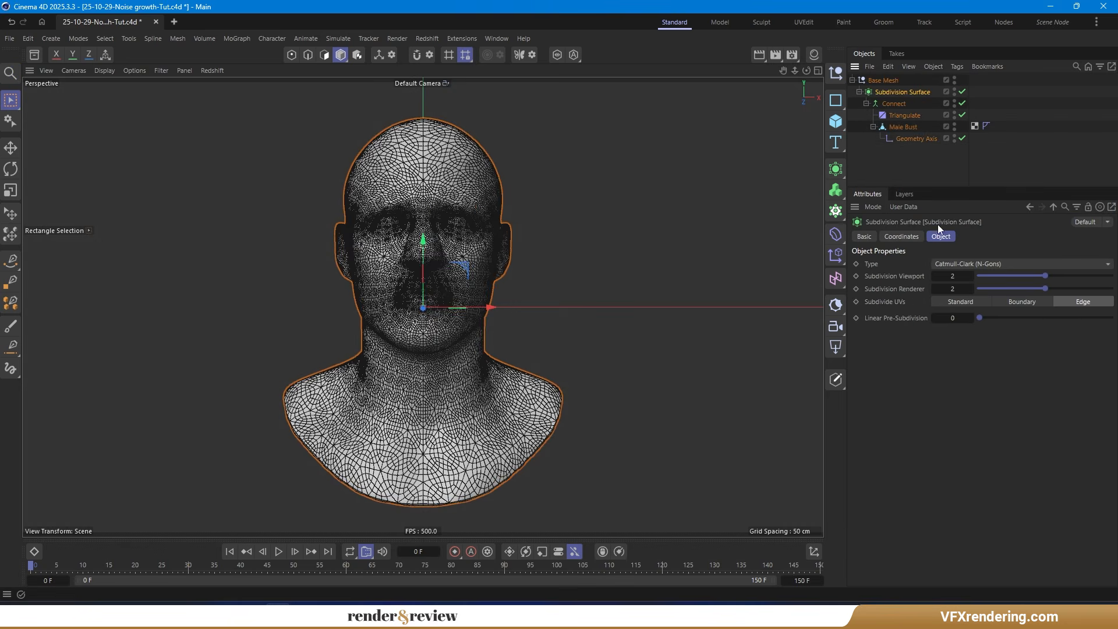
pyautogui.doubleClick(952, 275)
pyautogui.write('1')
pyautogui.doubleClick(953, 288)
pyautogui.write('1')
pyautogui.click(974, 264)
pyautogui.click(965, 310)
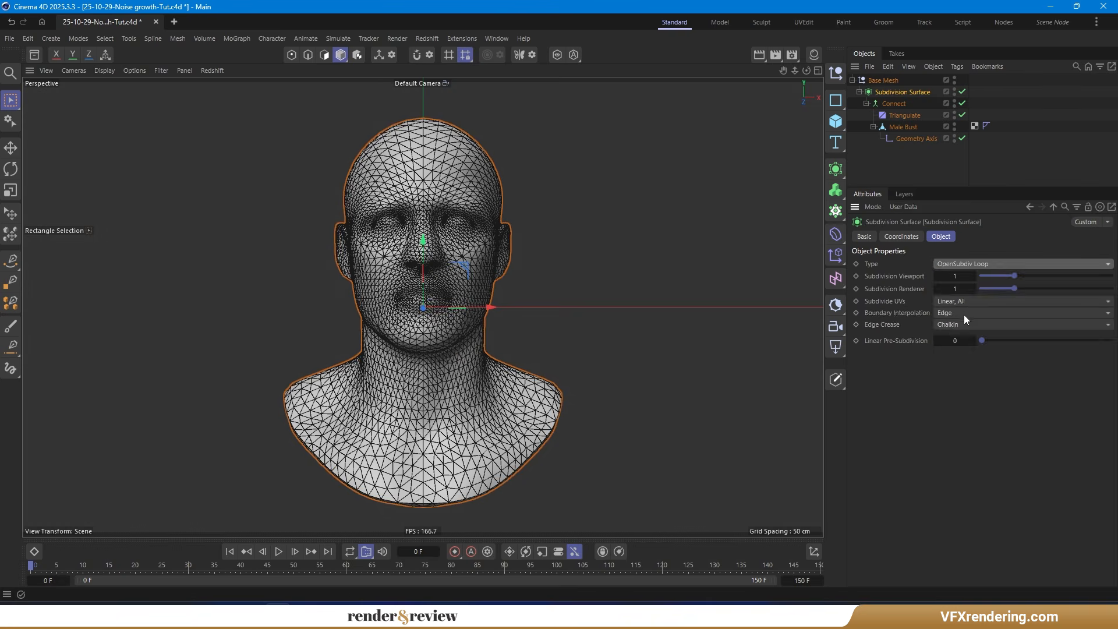
pyautogui.click(900, 149)
# Bake the Subdivision Surface into a polygon object with Current State to Object and rename the result Base Mesh.
pyautogui.click(891, 92)
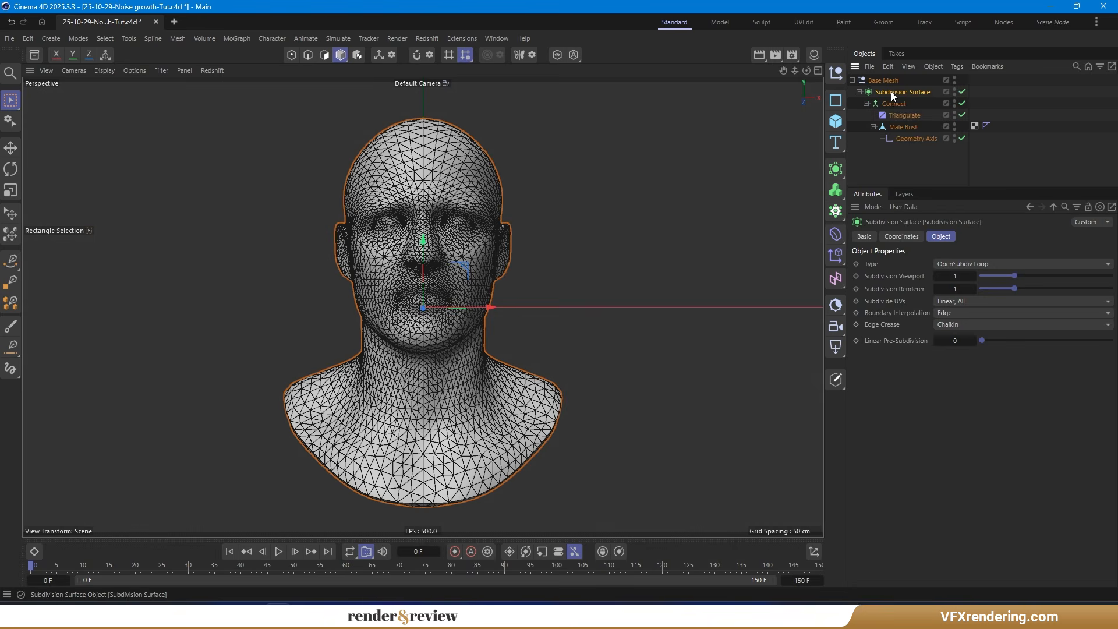
pyautogui.rightClick(891, 92)
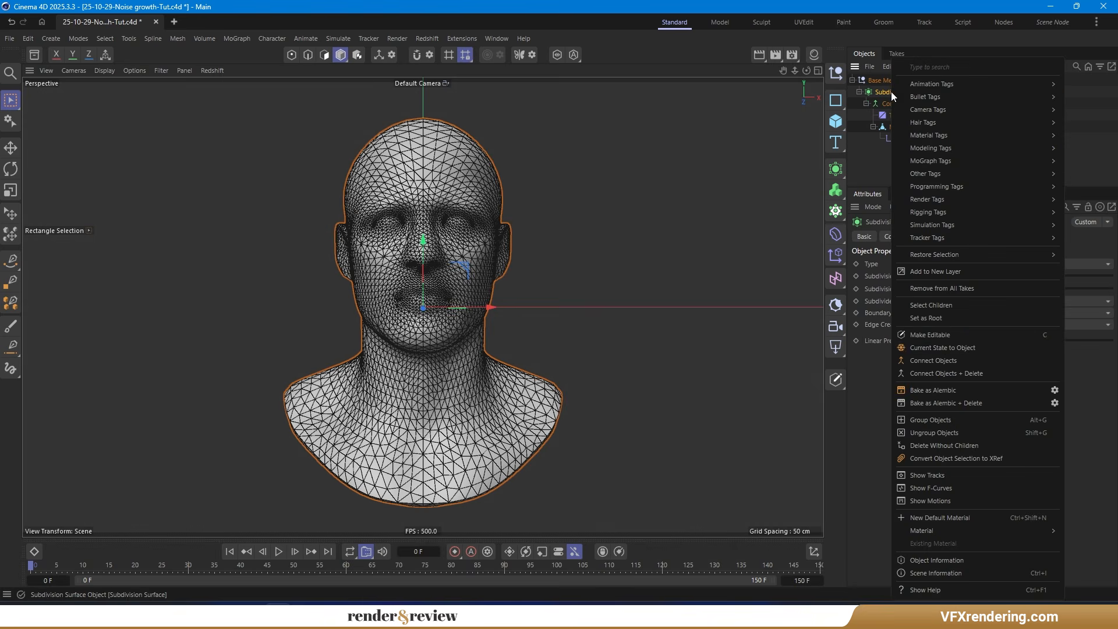
pyautogui.click(941, 347)
pyautogui.doubleClick(897, 151)
pyautogui.write('Base Mesh')
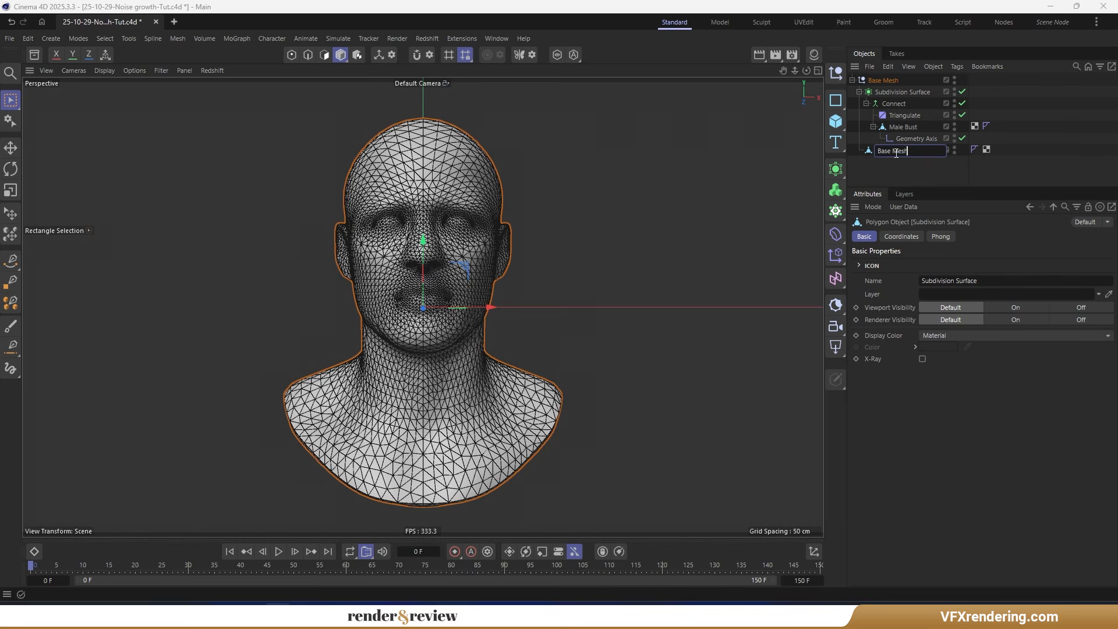
pyautogui.press('Return')
# Disable and hide the original Subdivision Surface hierarchy and delete it from the scene.
pyautogui.moveTo(961, 91); pyautogui.dragTo(961, 138)
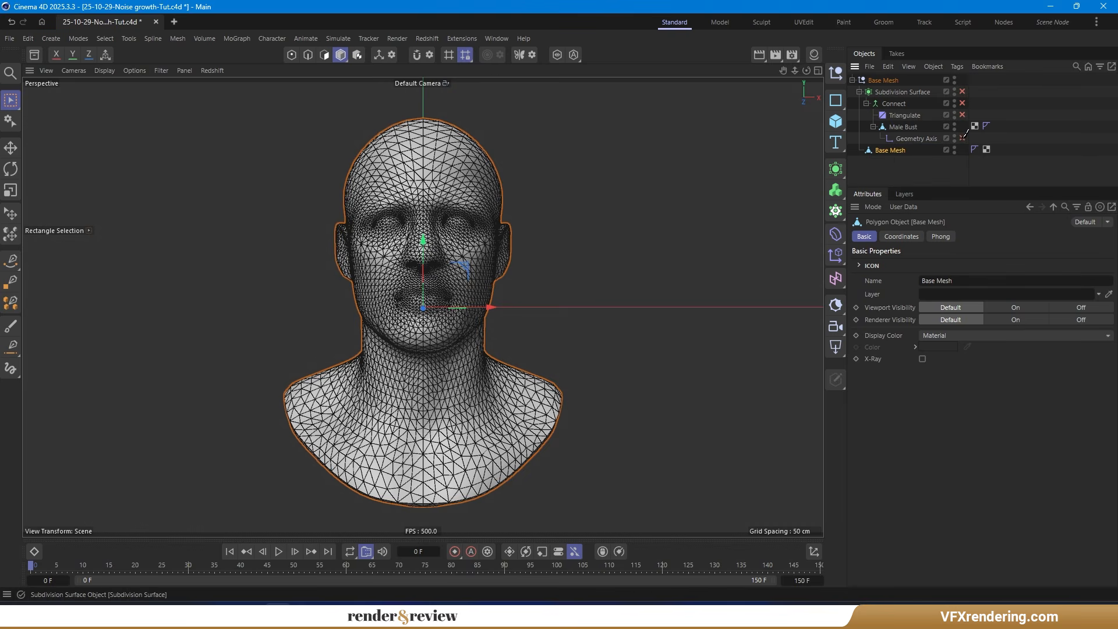
pyautogui.keyDown('alt'); pyautogui.click(954, 92); pyautogui.keyUp('alt')
pyautogui.click(948, 175)
pyautogui.click(881, 150)
pyautogui.keyDown('alt'); pyautogui.moveTo(439, 335); pyautogui.dragTo(400, 258); pyautogui.keyUp('alt')
pyautogui.click(860, 92)
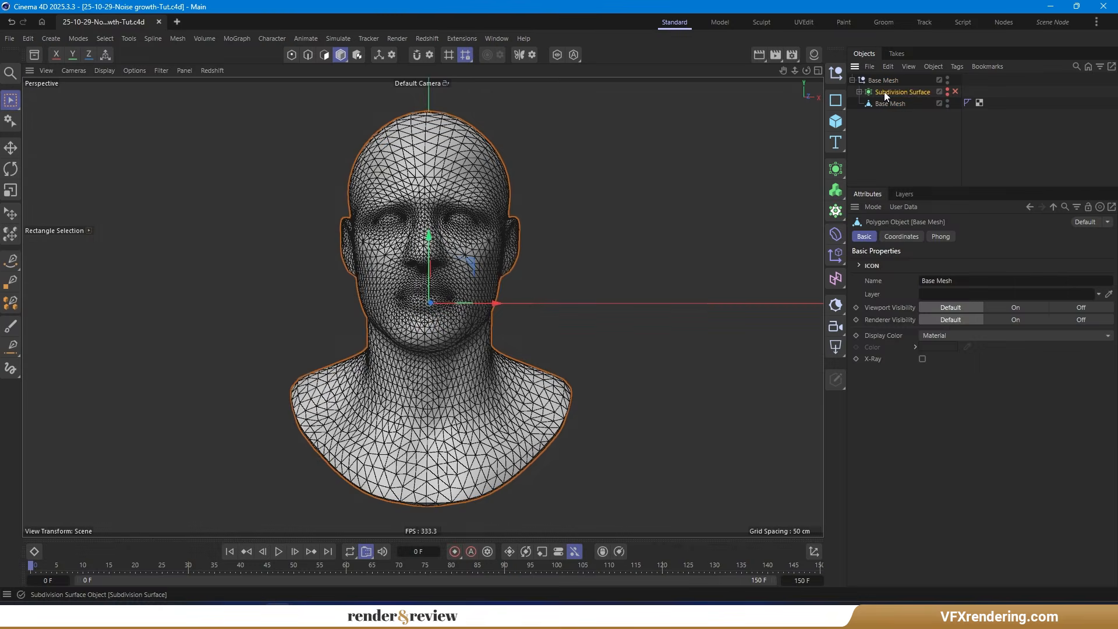
pyautogui.press('Delete')
# Create a null named Volume and hide the Base Mesh null in the viewport.
pyautogui.click(836, 73)
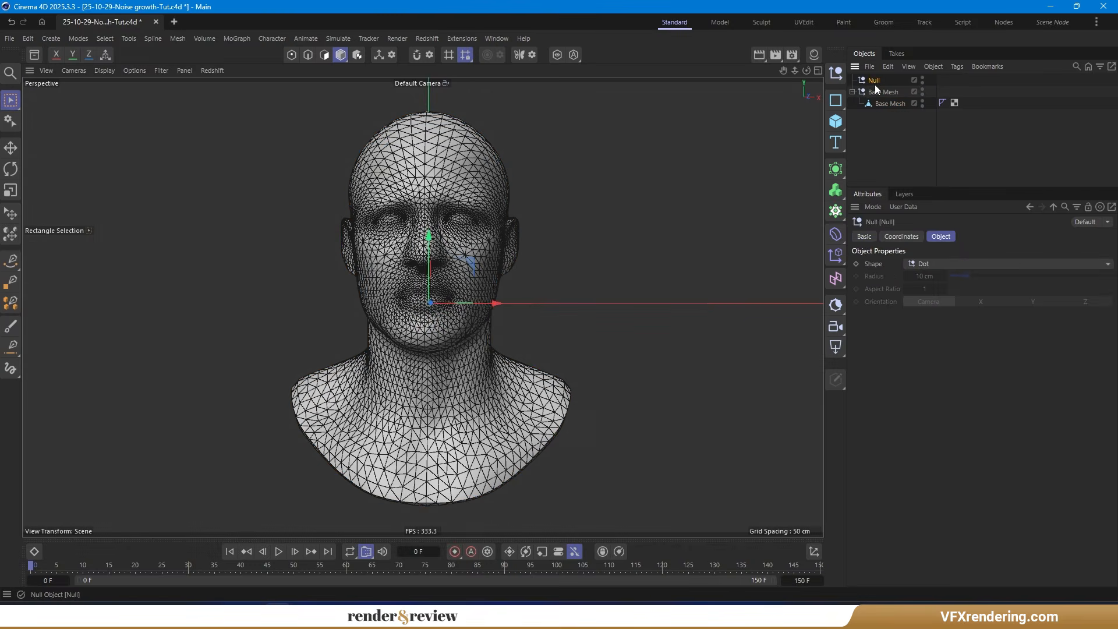
pyautogui.doubleClick(874, 82)
pyautogui.write('Volu')
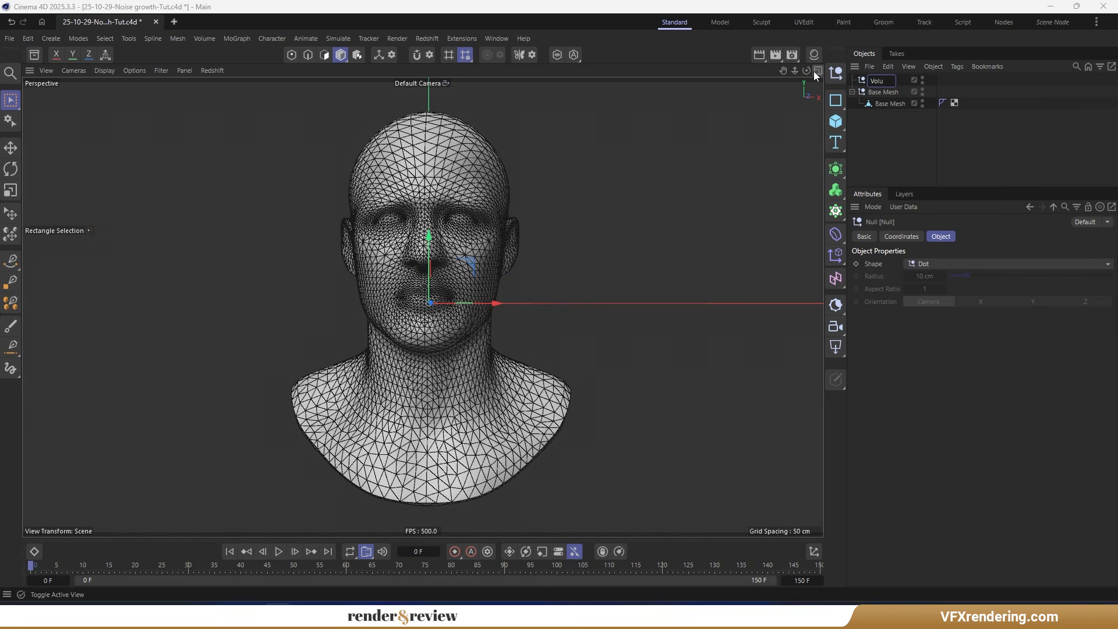
pyautogui.write('me')
pyautogui.press('Return')
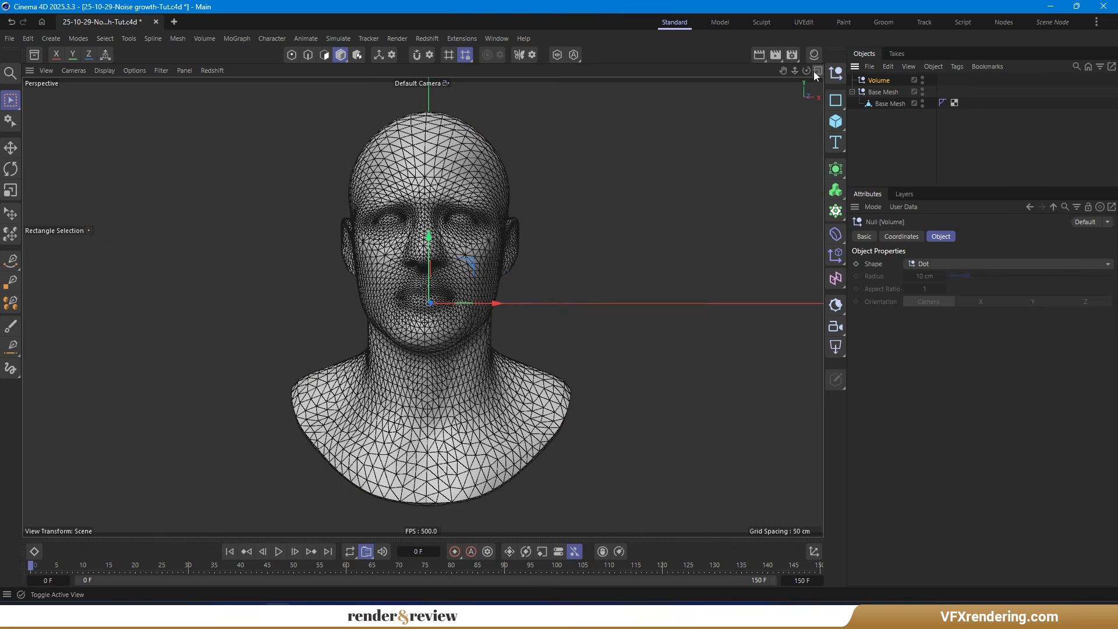
pyautogui.doubleClick(922, 92)
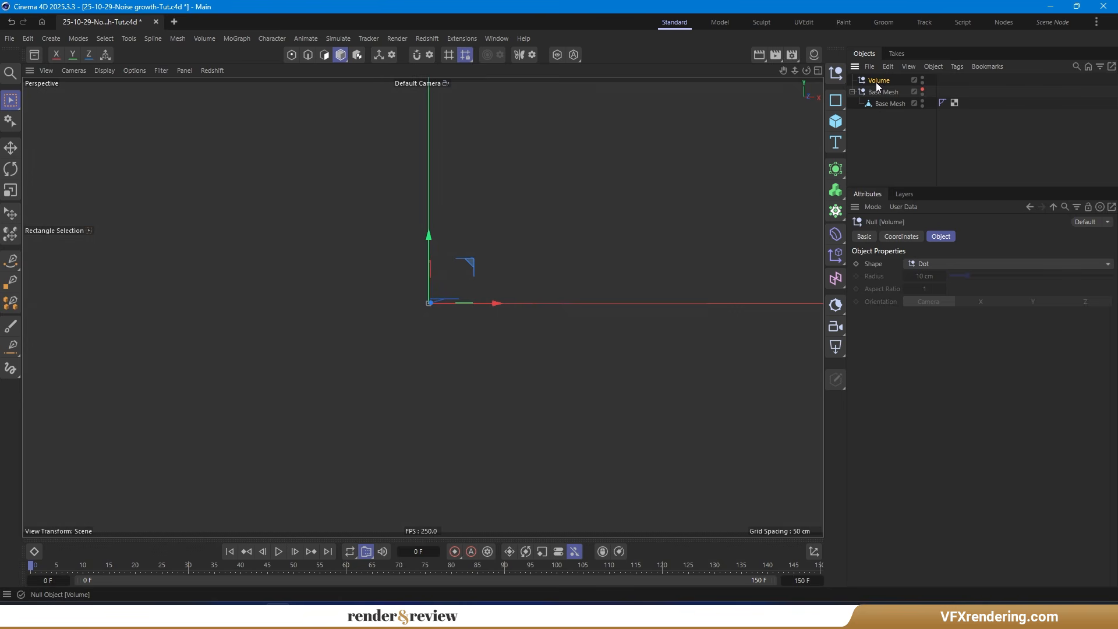
# Add a Volume Mesher under the Volume null with a Volume Builder as its child.
pyautogui.click(836, 190)
pyautogui.moveTo(885, 92); pyautogui.dragTo(882, 93)
pyautogui.moveTo(836, 189); pyautogui.dragTo(882, 225)
# Set the Volume Builder's voxel size to 2 cm and mesh the Base Mesh polygon object through it with the Volume Mesher enabled.
pyautogui.click(903, 103)
pyautogui.click(927, 276)
pyautogui.write('2')
pyautogui.press('Return')
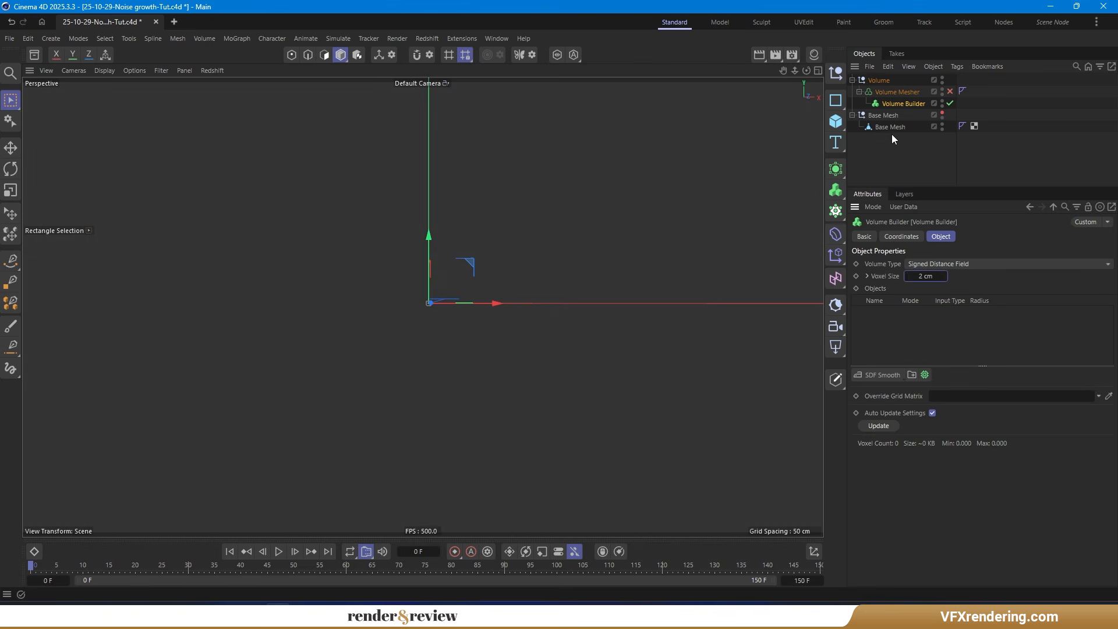
pyautogui.moveTo(890, 126); pyautogui.dragTo(872, 331)
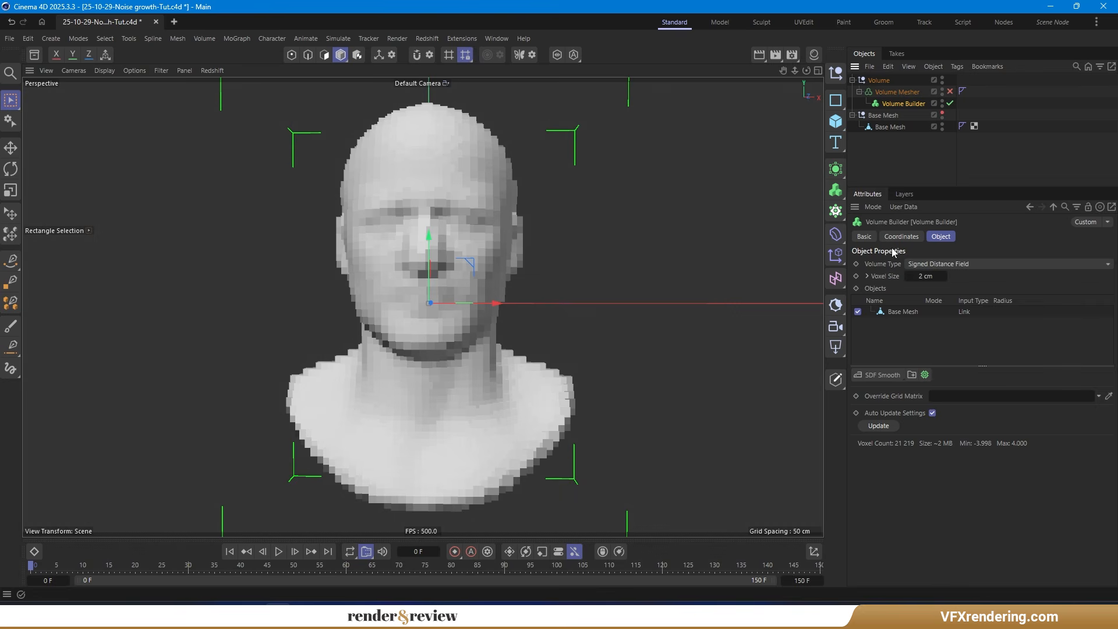
pyautogui.click(950, 91)
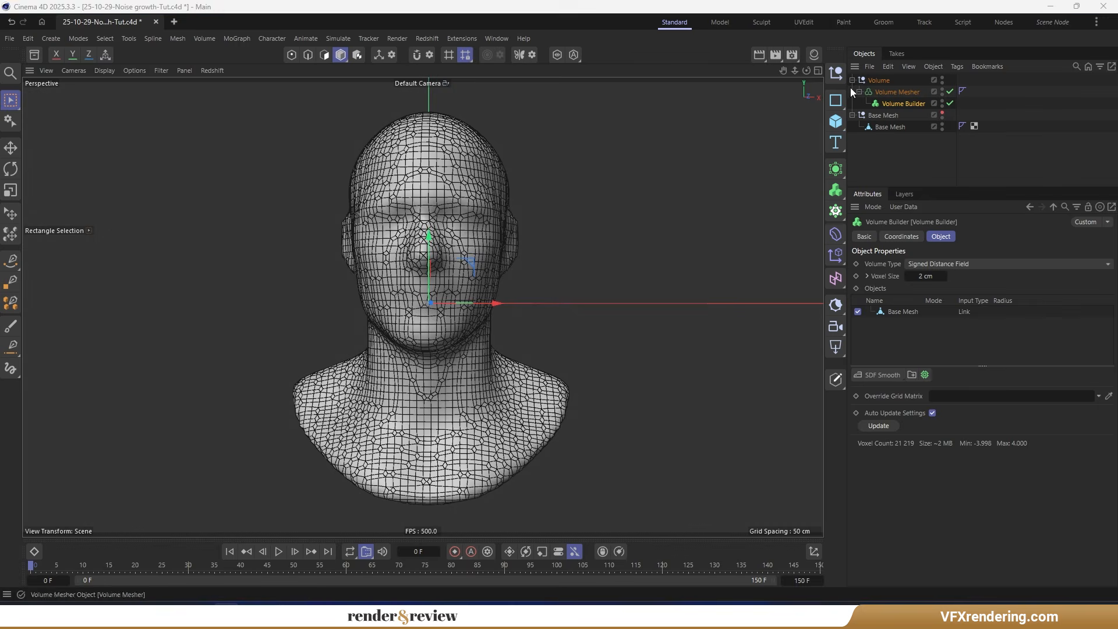
# Create another null and name it Growth Field.
pyautogui.click(835, 73)
pyautogui.doubleClick(874, 81)
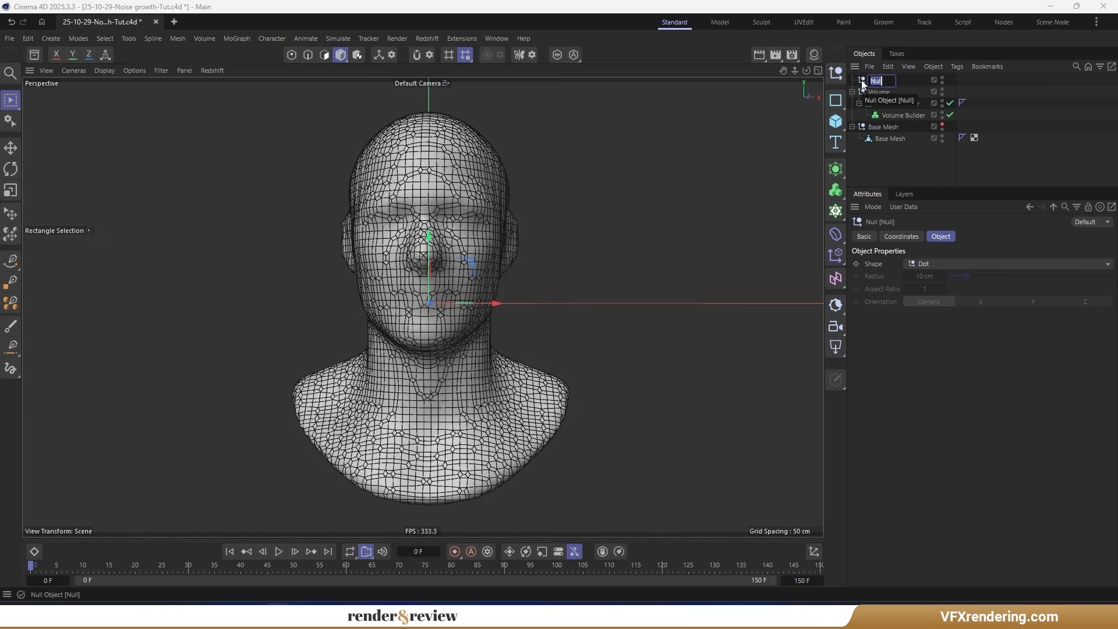
pyautogui.write('Growth Field')
pyautogui.press('Return')
# Add a Group Field under the Growth Field null and rename it Growth Field.
pyautogui.click(835, 278)
pyautogui.click(963, 427)
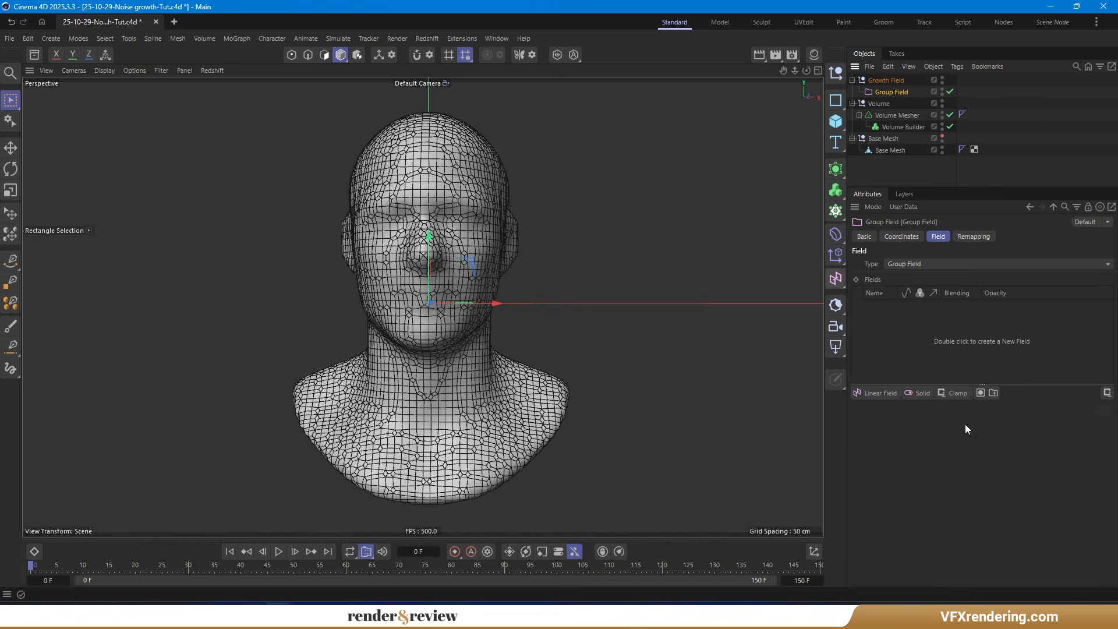
pyautogui.doubleClick(897, 92)
pyautogui.write('GFieldrowth')
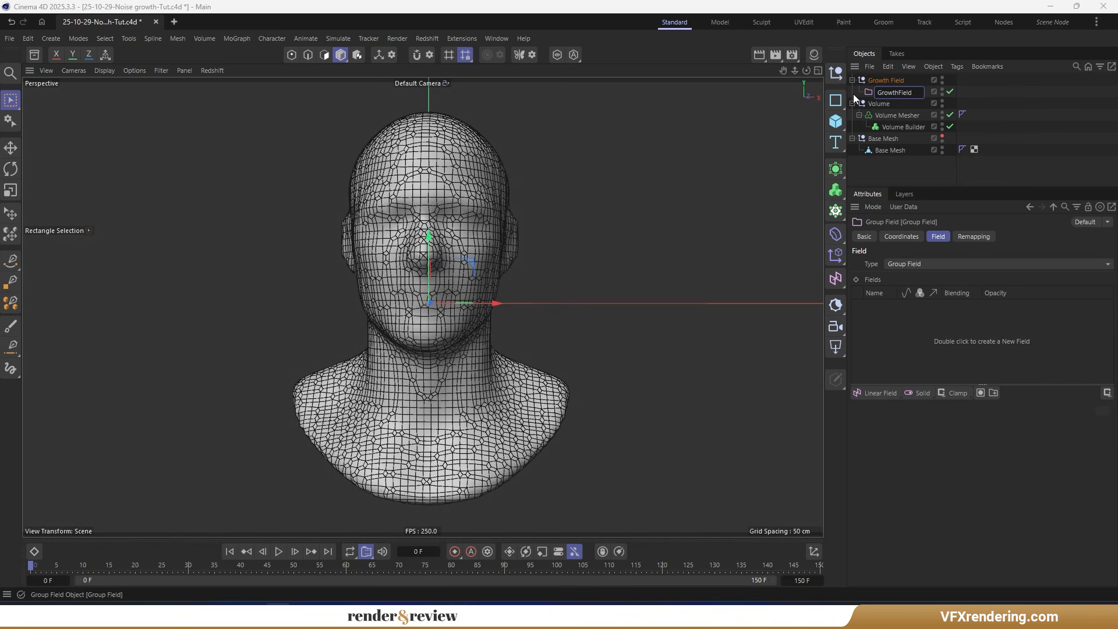
pyautogui.press('Return')
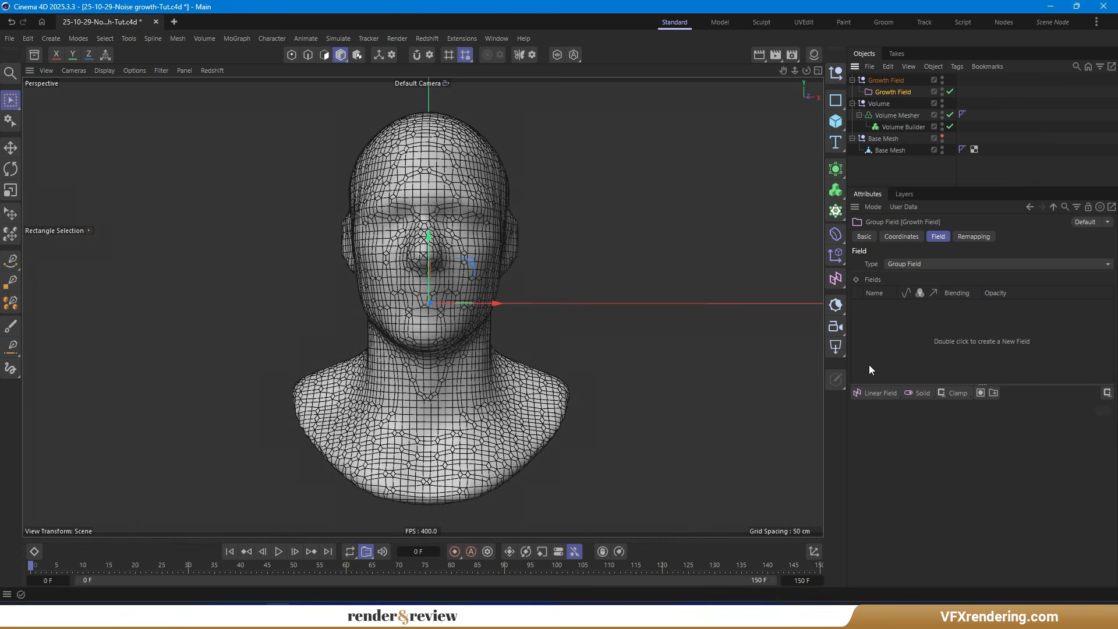
# Add the Growth Field group to the Volume Builder's objects above the Base Mesh and set its mode to Intersect.
pyautogui.click(893, 138)
pyautogui.click(900, 126)
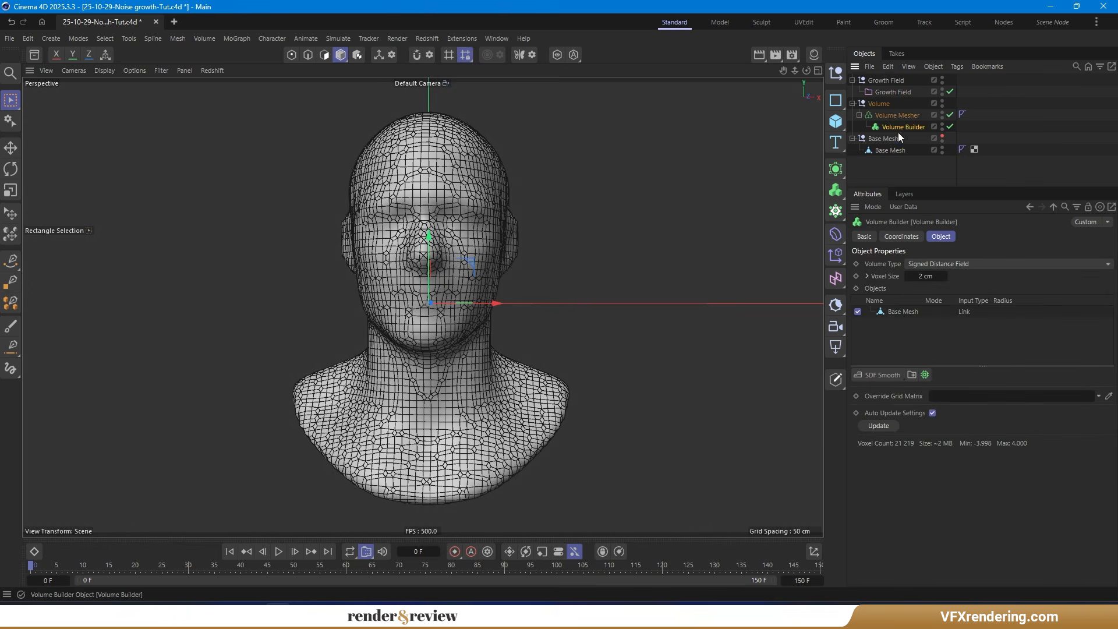
pyautogui.moveTo(895, 91); pyautogui.dragTo(914, 313)
pyautogui.click(940, 314)
pyautogui.click(954, 352)
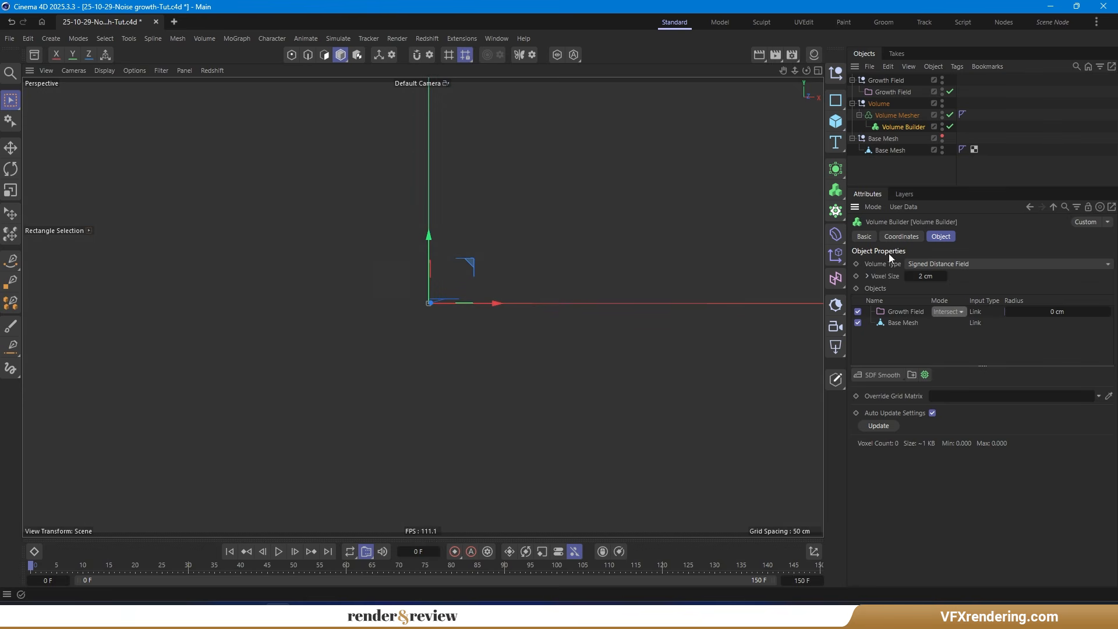
# Add a Spherical Field to the Growth Field group.
pyautogui.click(883, 93)
pyautogui.click(887, 394)
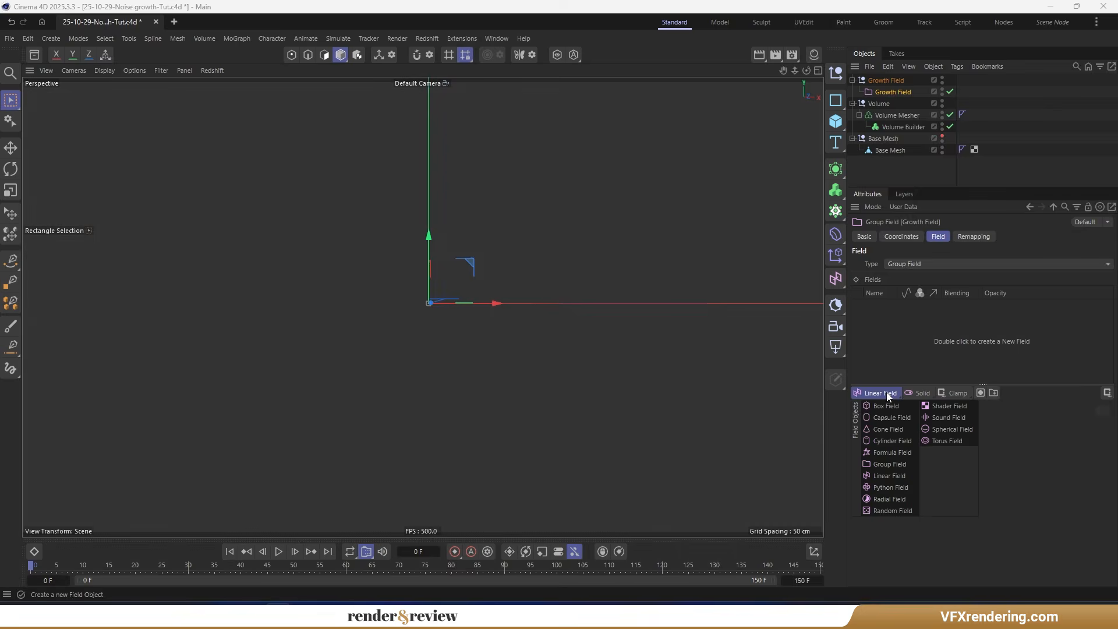
pyautogui.click(930, 429)
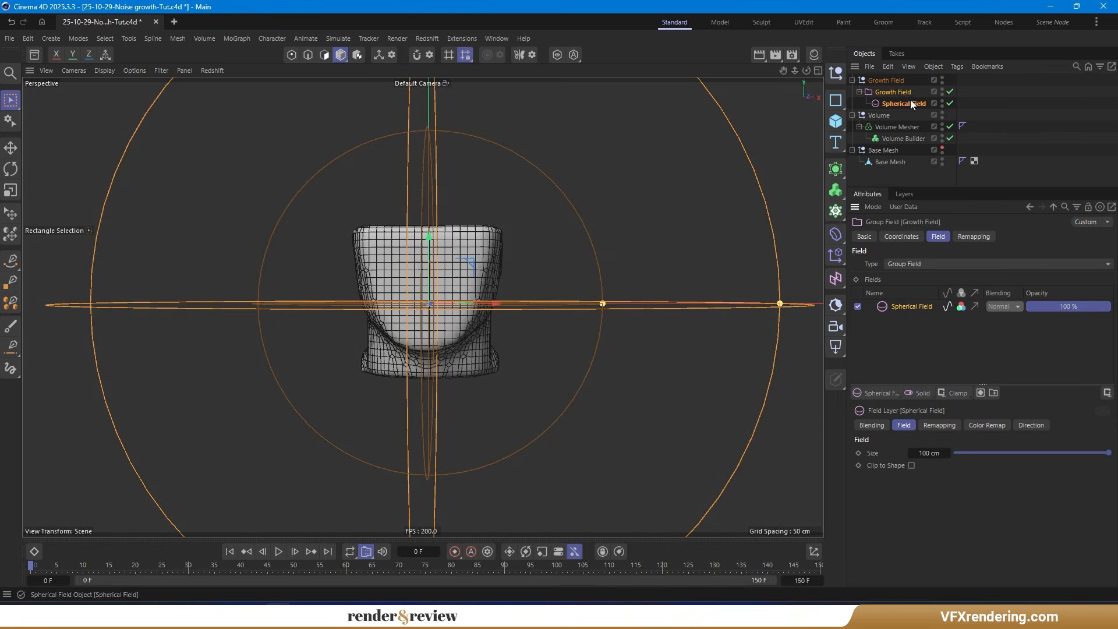
# Enlarge the Growth Field layer's creation box in the Volume Builder to 200 cm on every axis.
pyautogui.click(912, 138)
pyautogui.click(903, 311)
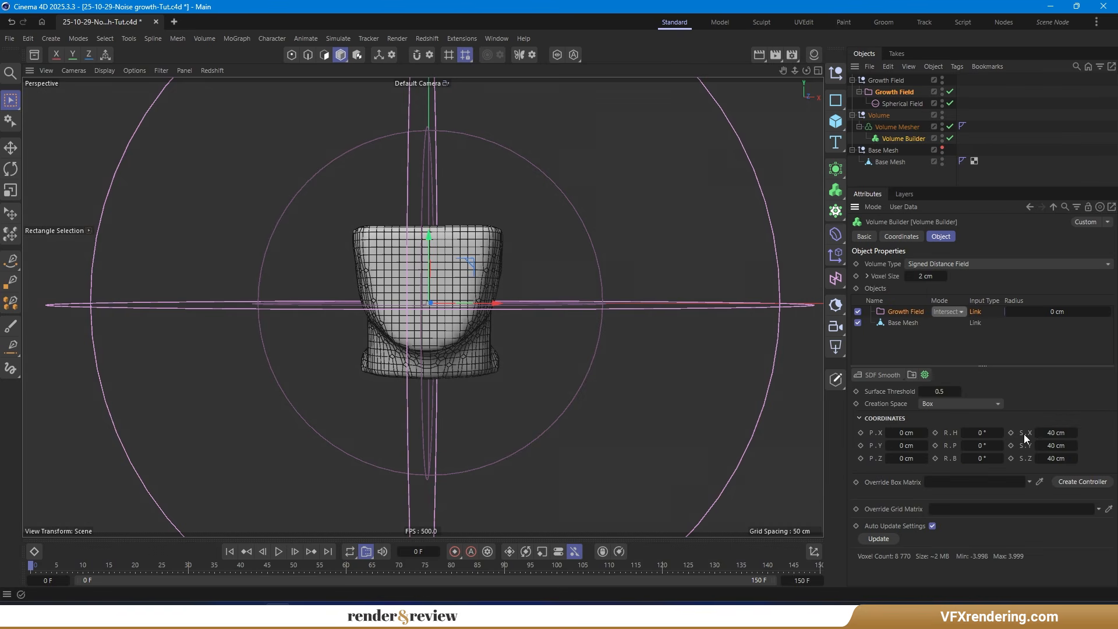
pyautogui.click(1049, 431)
pyautogui.write('200')
pyautogui.press('Return')
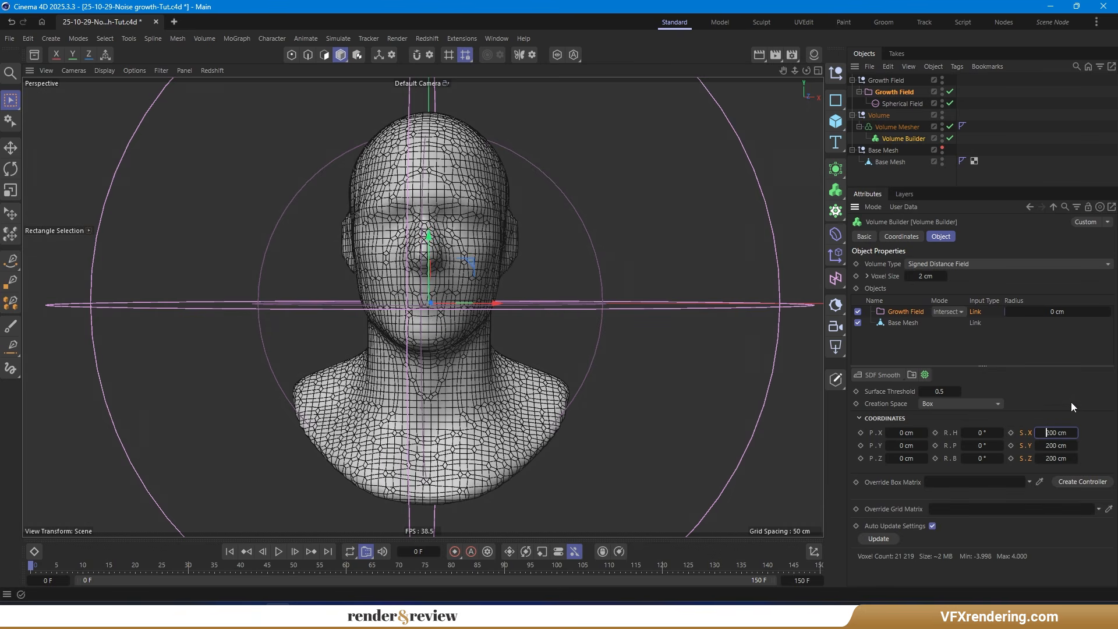
# Set the Spherical Field's size to 22.5 cm.
pyautogui.click(907, 104)
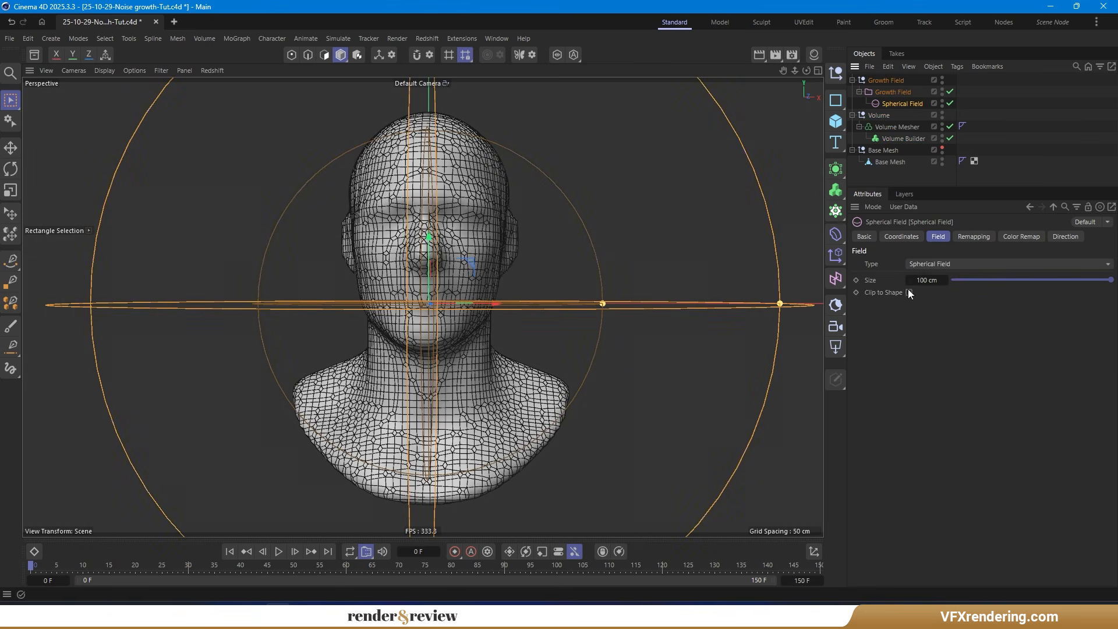
pyautogui.doubleClick(925, 280)
pyautogui.write('24.5')
pyautogui.press('Return')
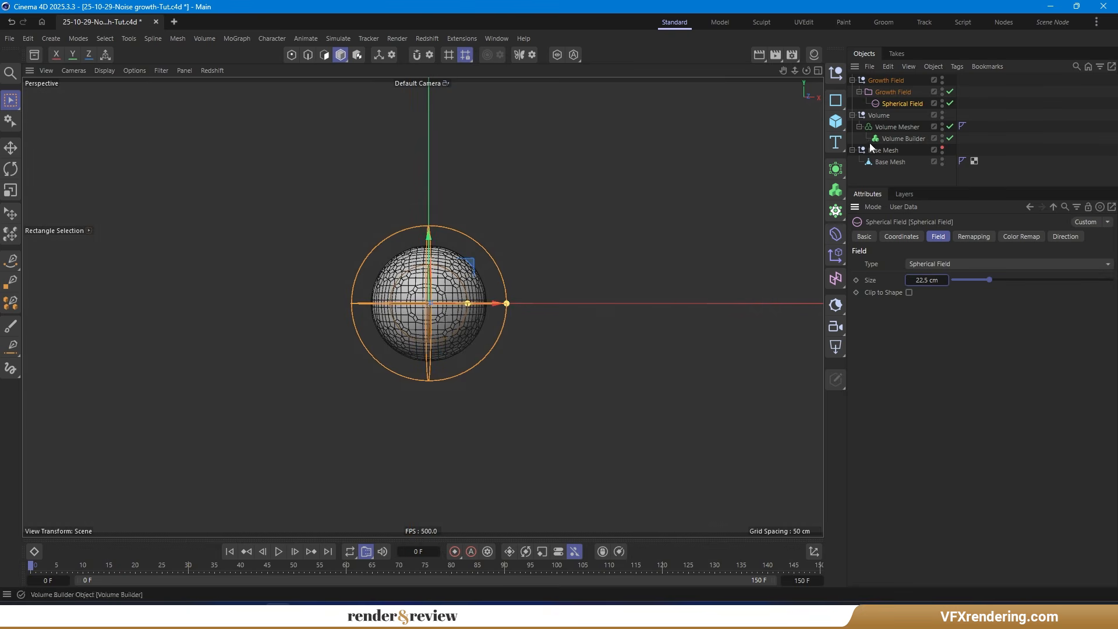
# Add a Display tag to the Base Mesh with its shading mode set to Lines, and unhide the Base Mesh null.
pyautogui.rightClick(899, 162)
pyautogui.moveTo(924, 174)
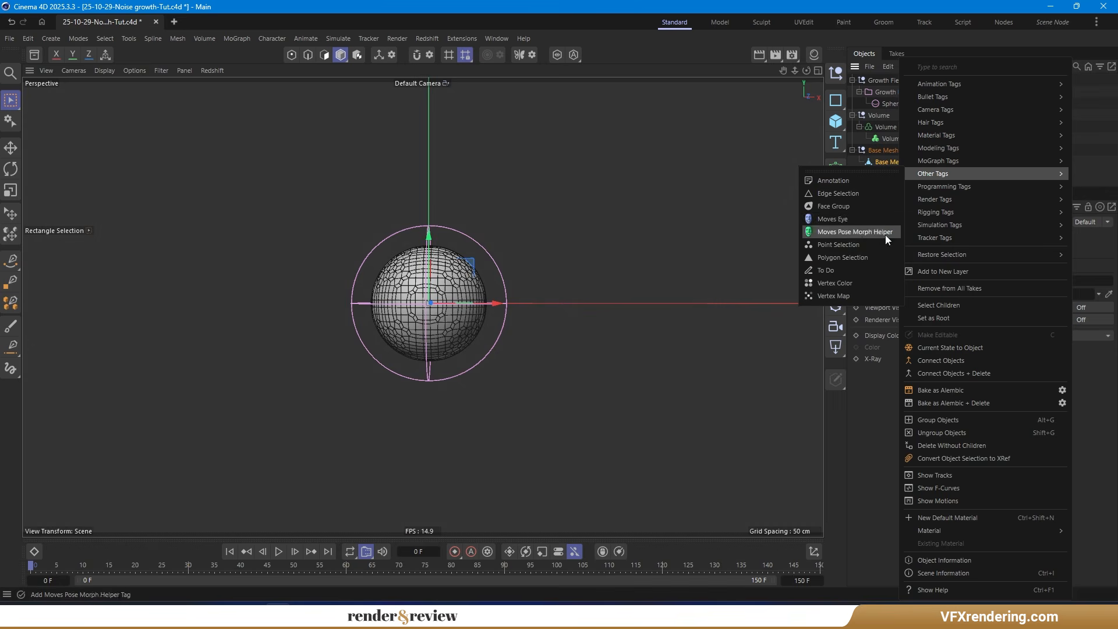
pyautogui.moveTo(925, 199)
pyautogui.click(879, 218)
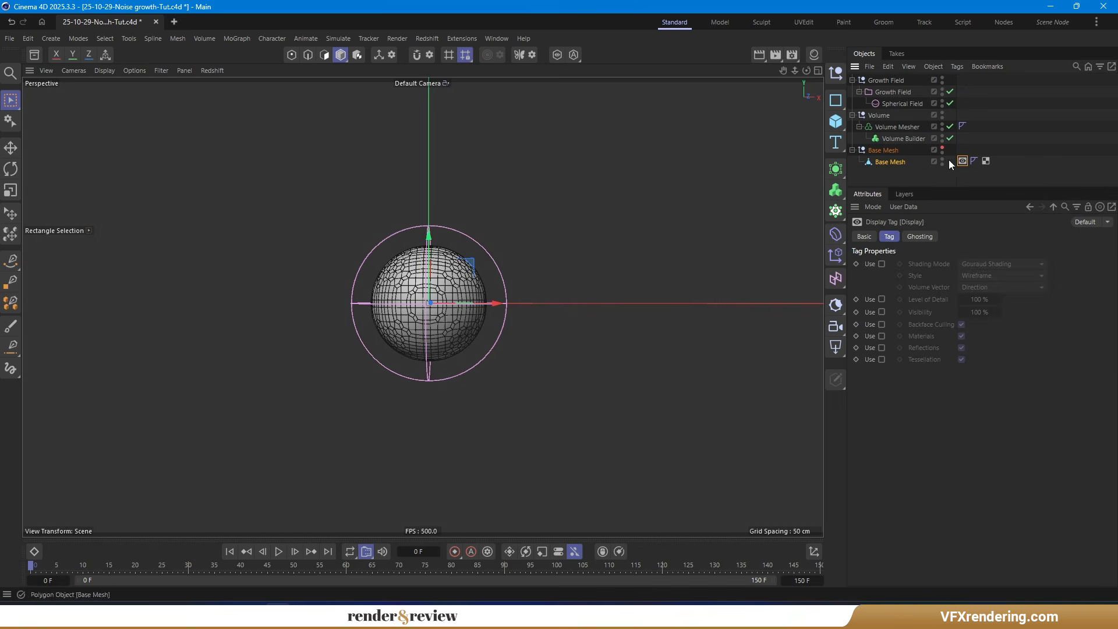
pyautogui.click(881, 263)
pyautogui.click(986, 263)
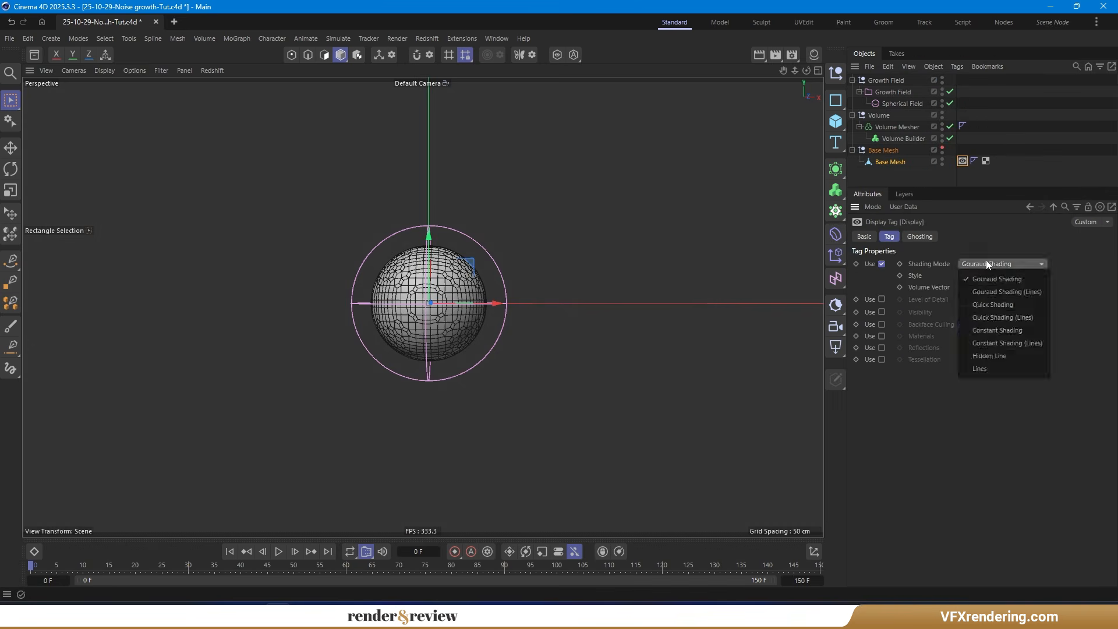
pyautogui.click(998, 364)
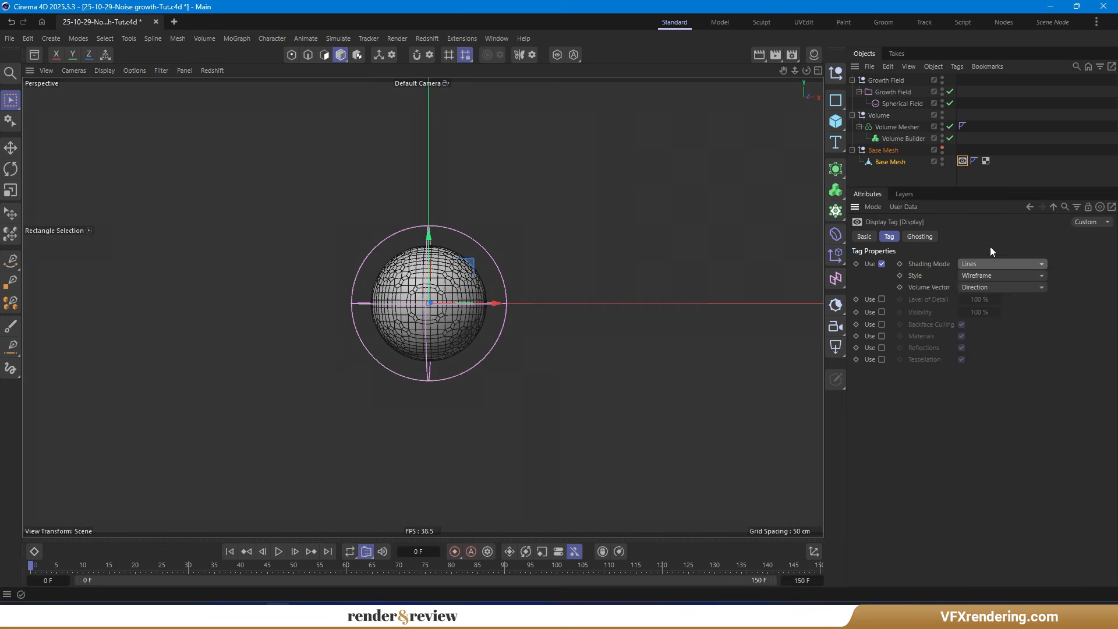
pyautogui.click(942, 148)
# Move the Spherical Field down to the outer edge of the bust's shoulder so it only just overlaps the mesh.
pyautogui.click(902, 103)
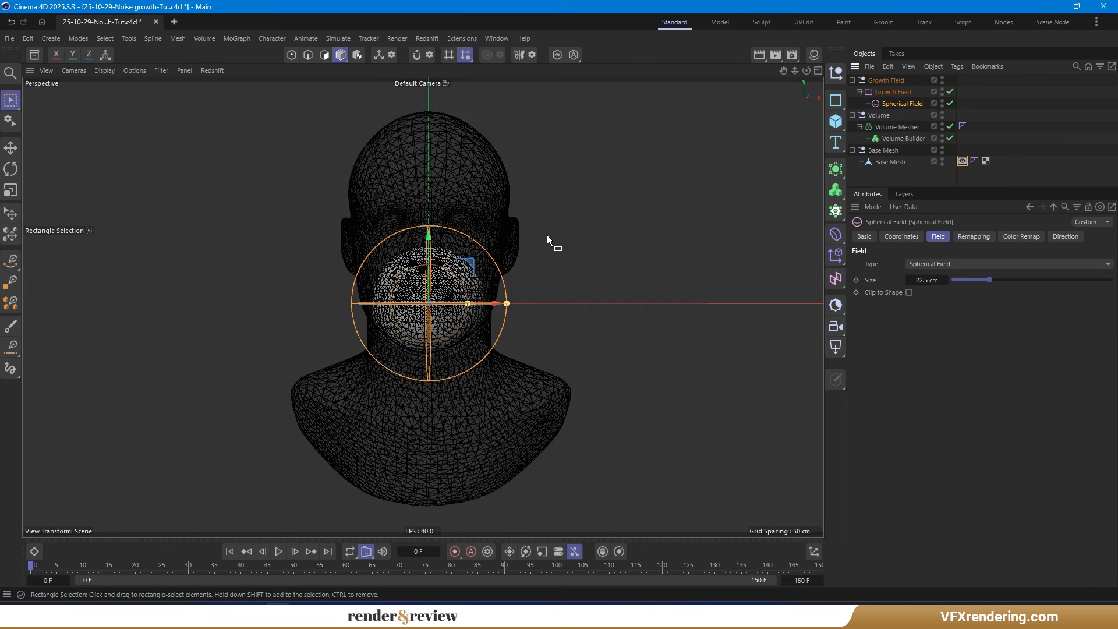
pyautogui.moveTo(497, 303); pyautogui.dragTo(379, 302)
pyautogui.moveTo(312, 241); pyautogui.dragTo(302, 335)
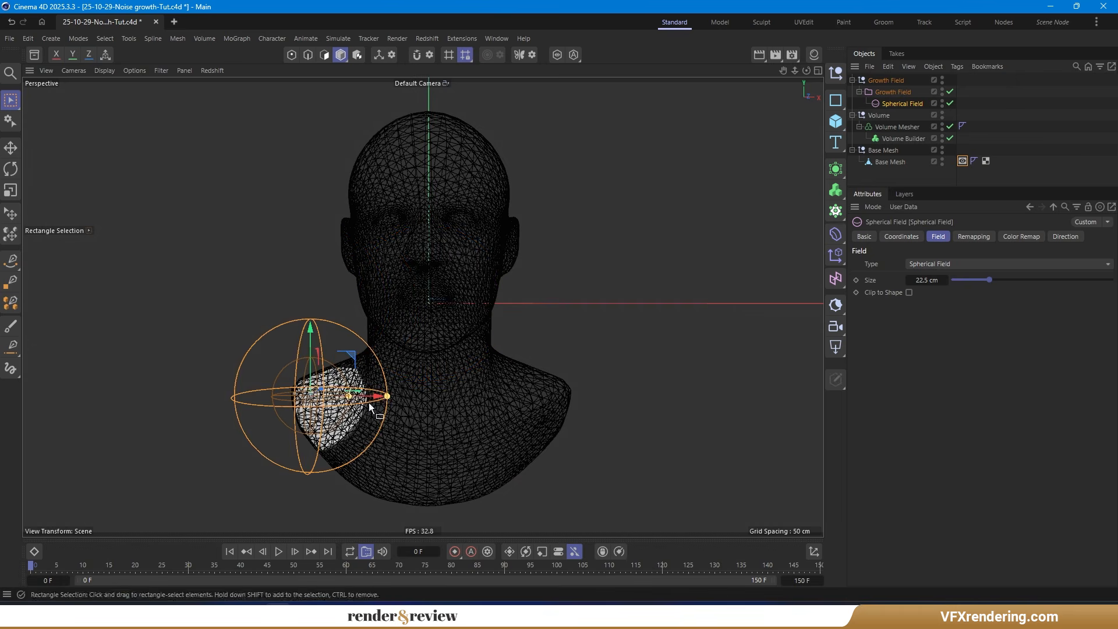
pyautogui.moveTo(360, 402); pyautogui.dragTo(338, 400)
pyautogui.keyDown('alt'); pyautogui.moveTo(325, 284); pyautogui.dragTo(524, 278); pyautogui.keyUp('alt')
pyautogui.moveTo(259, 434); pyautogui.dragTo(167, 436)
pyautogui.keyDown('alt'); pyautogui.moveTo(373, 416); pyautogui.dragTo(192, 424); pyautogui.keyUp('alt')
pyautogui.scroll(2, 319, 347)
pyautogui.moveTo(307, 347); pyautogui.dragTo(529, 308)
pyautogui.scroll(-2, 532, 311)
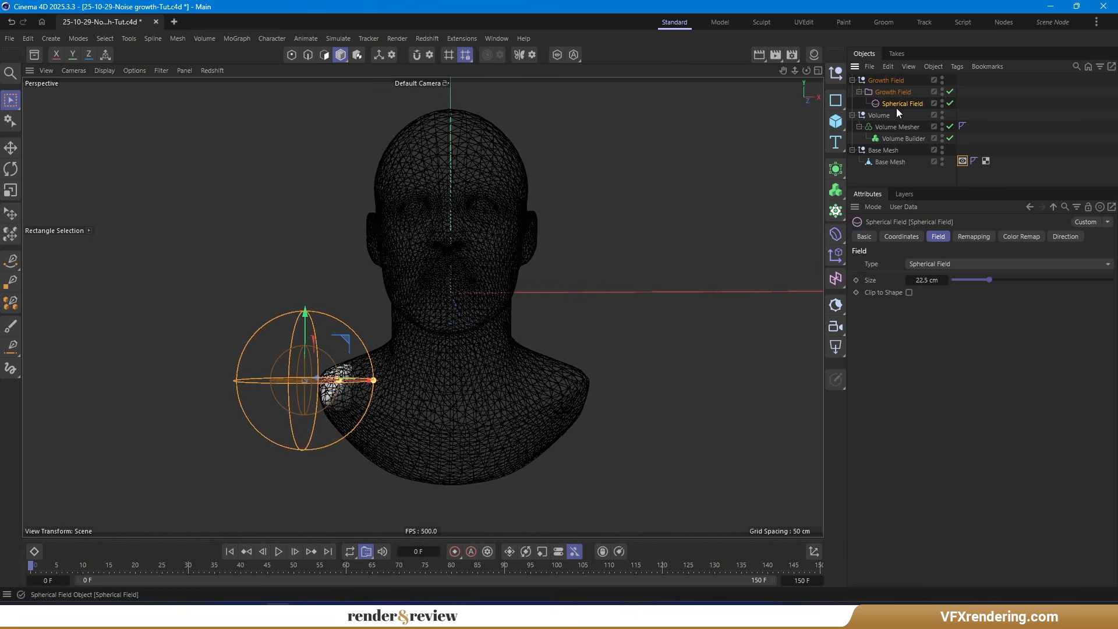
# Disable remapping on the Spherical Field and check the resulting patch on the shoulder.
pyautogui.click(973, 236)
pyautogui.moveTo(1038, 371); pyautogui.dragTo(899, 367)
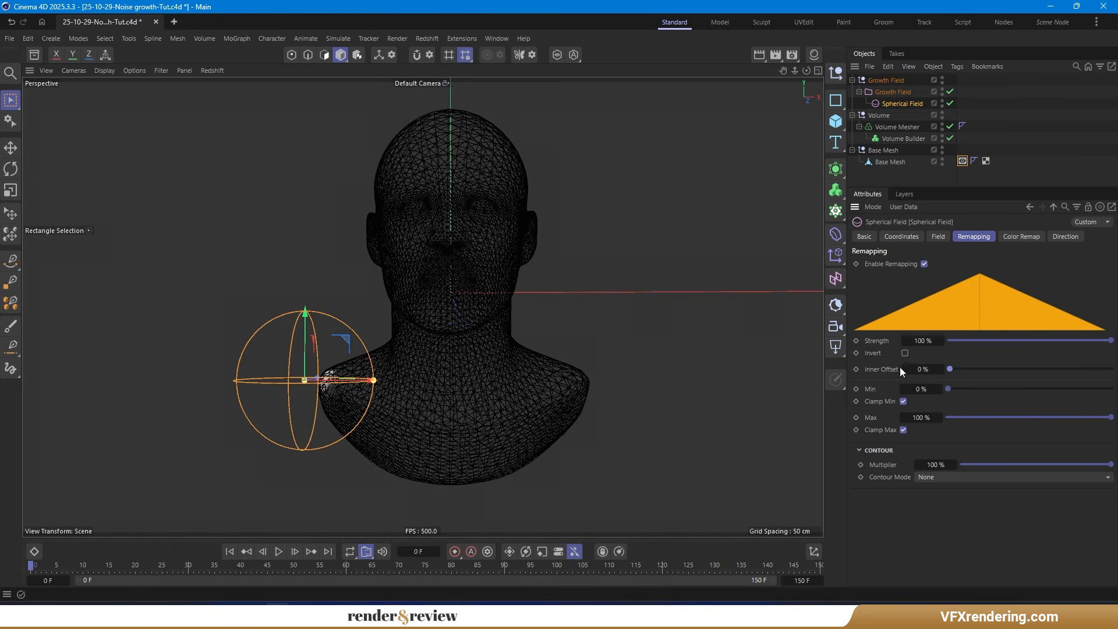
pyautogui.click(923, 265)
pyautogui.moveTo(391, 365)
pyautogui.keyDown('alt'); pyautogui.mouseDown()
pyautogui.moveTo(404, 370)
pyautogui.moveTo(389, 399)
pyautogui.moveTo(310, 407)
pyautogui.moveTo(305, 351)
pyautogui.moveTo(264, 213)
pyautogui.mouseUp(); pyautogui.keyUp('alt')
pyautogui.scroll(5, 322, 366)
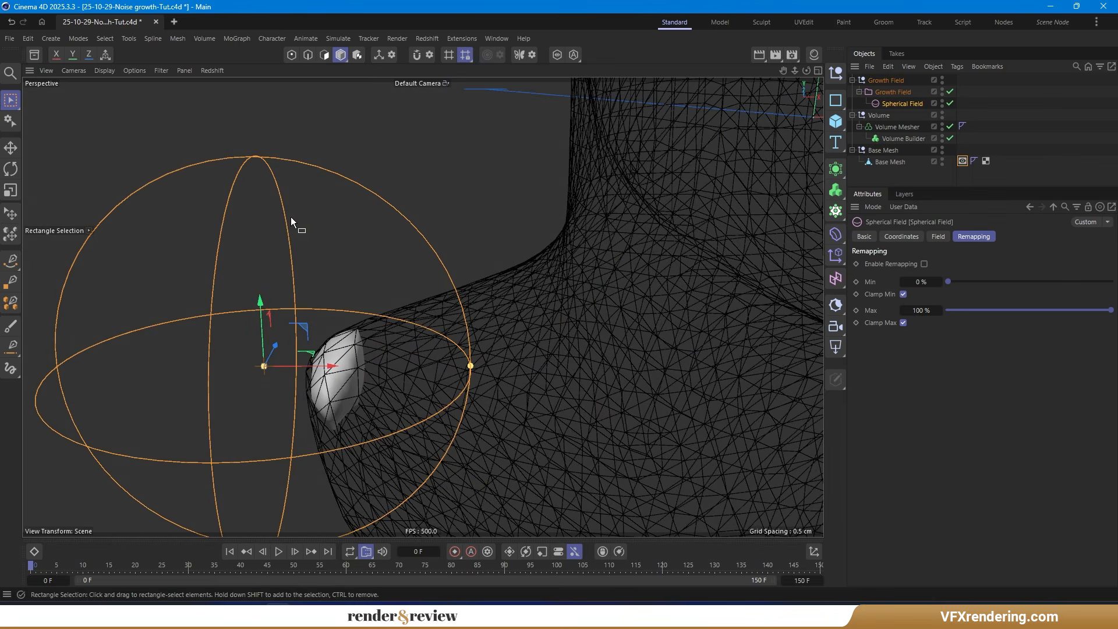
pyautogui.scroll(-8, 264, 213)
pyautogui.keyDown('alt'); pyautogui.moveTo(366, 153); pyautogui.dragTo(383, 254); pyautogui.keyUp('alt')
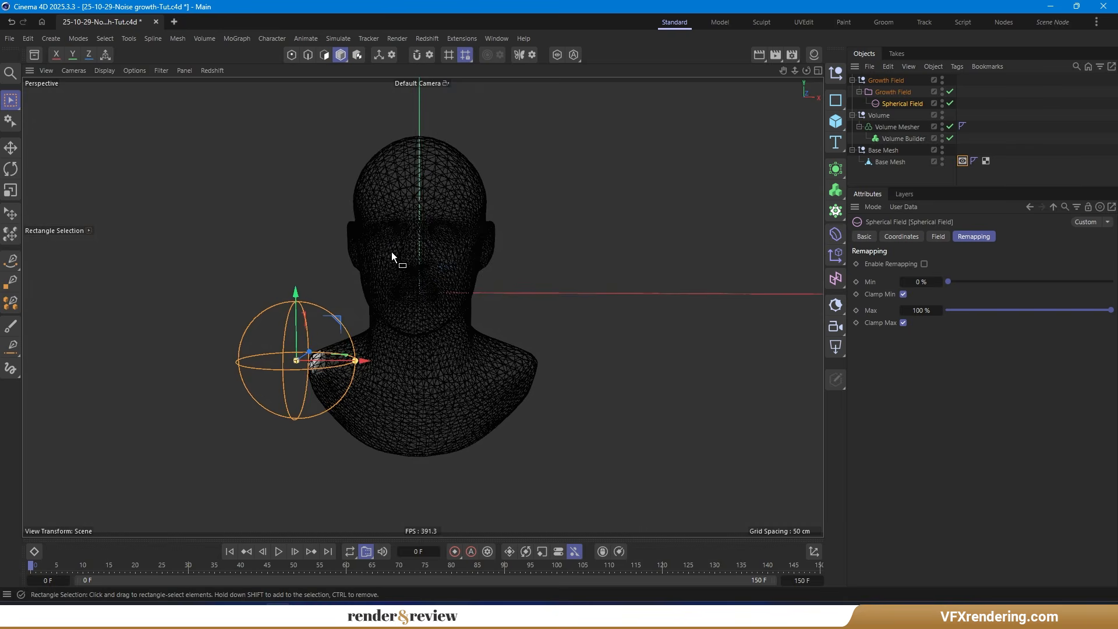
# Add a Curve modifier layer above the Spherical Field in the Growth Field group.
pyautogui.click(896, 92)
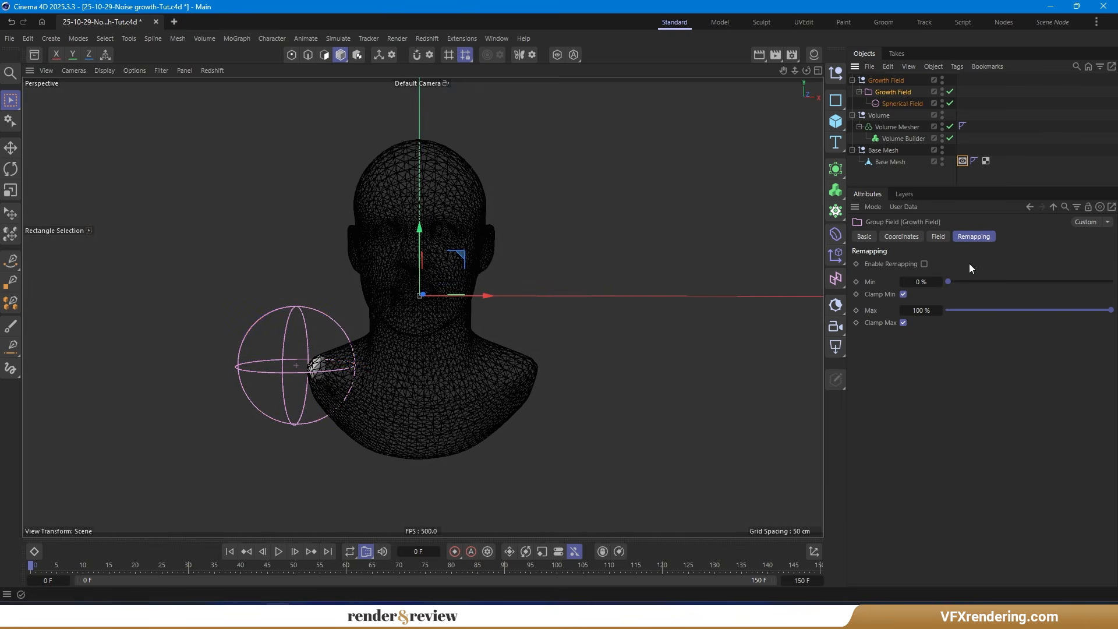
pyautogui.click(938, 236)
pyautogui.click(983, 361)
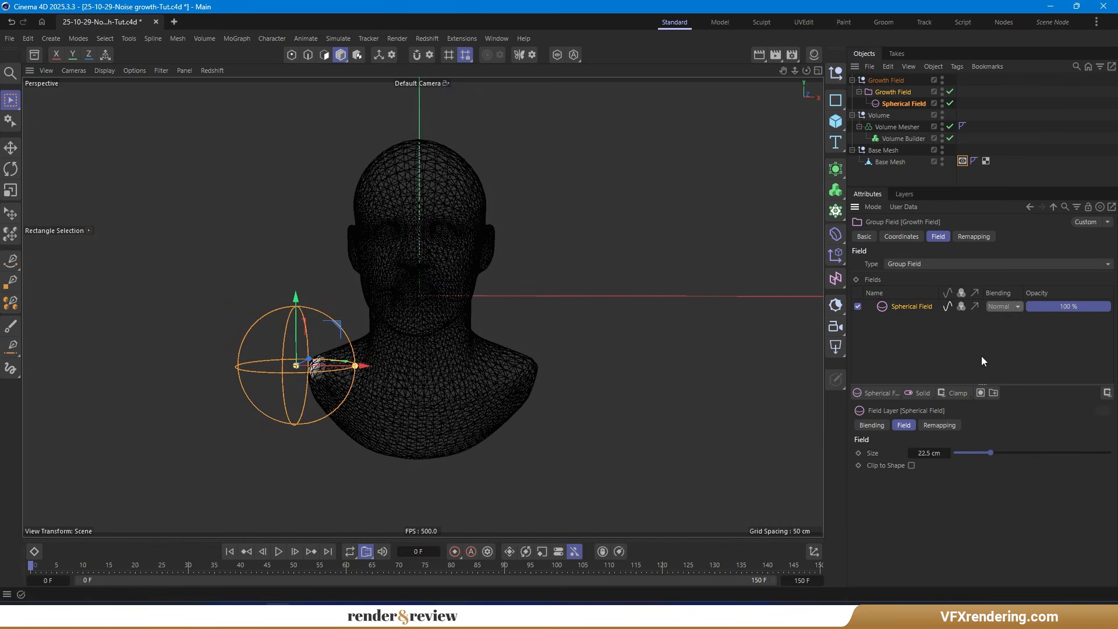
pyautogui.click(958, 392)
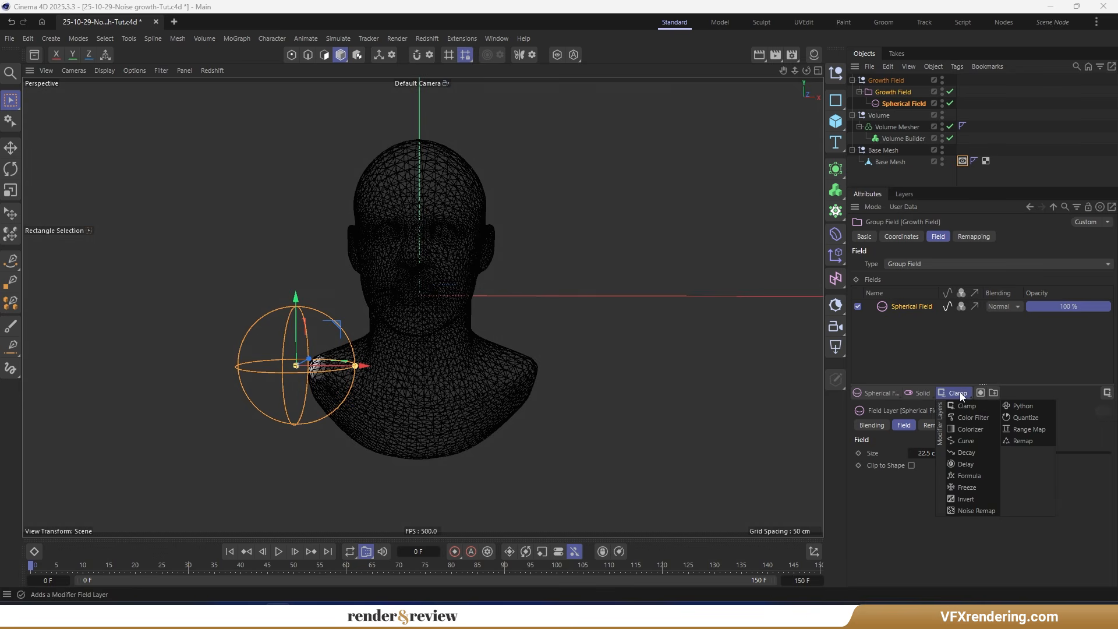
pyautogui.click(971, 442)
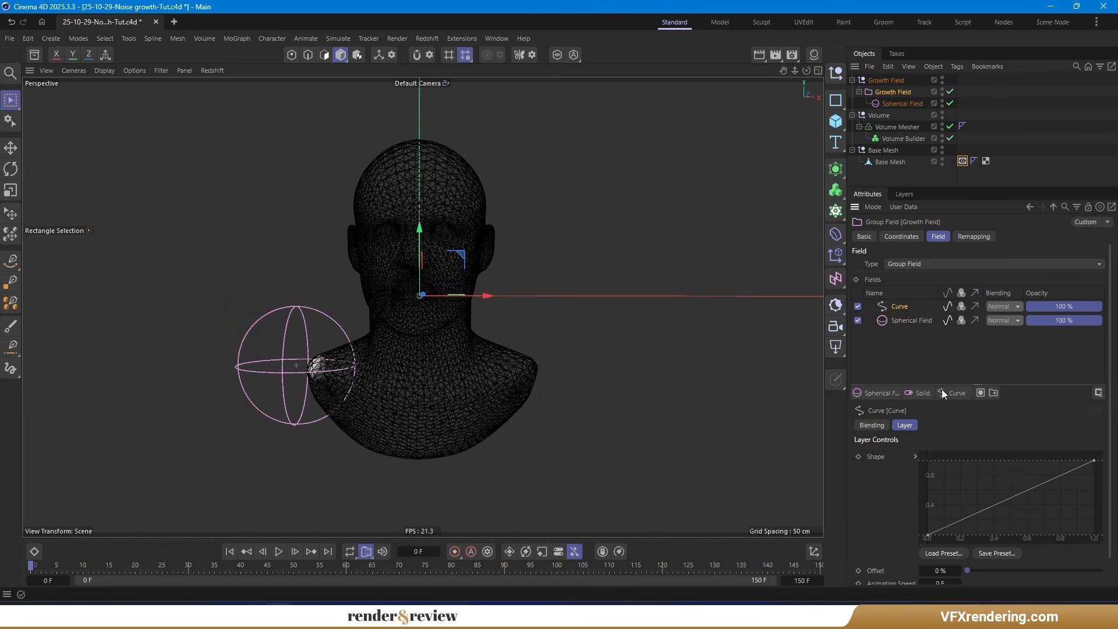
pyautogui.moveTo(933, 385); pyautogui.dragTo(934, 340)
# Set the Curve layer's animation speed to 30 F and preview the growth animation.
pyautogui.click(938, 537)
pyautogui.write('30')
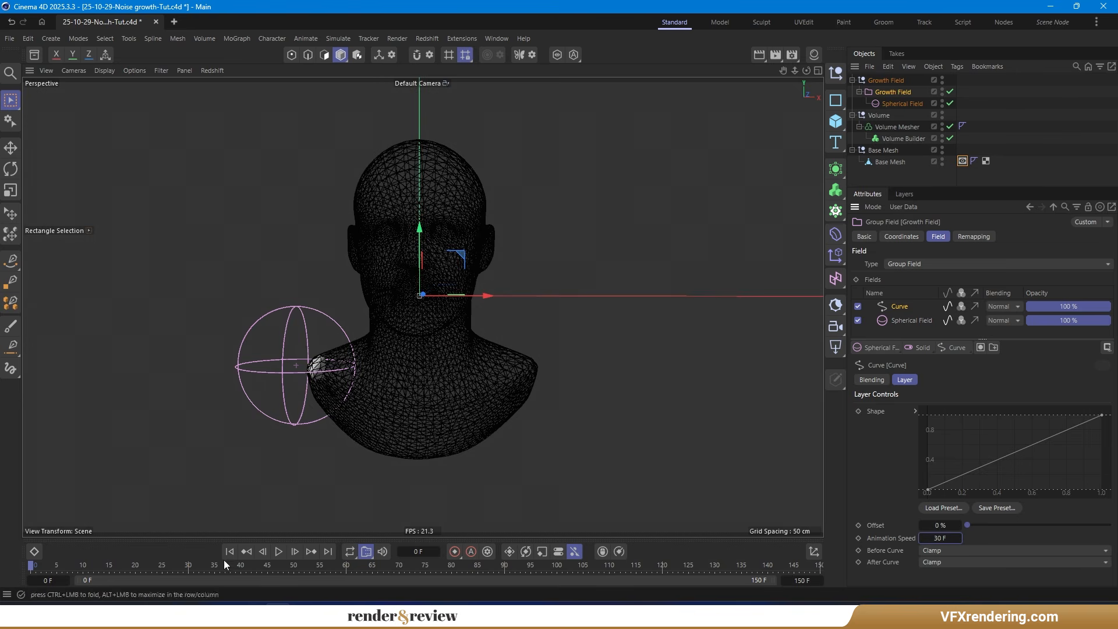
pyautogui.click(279, 551)
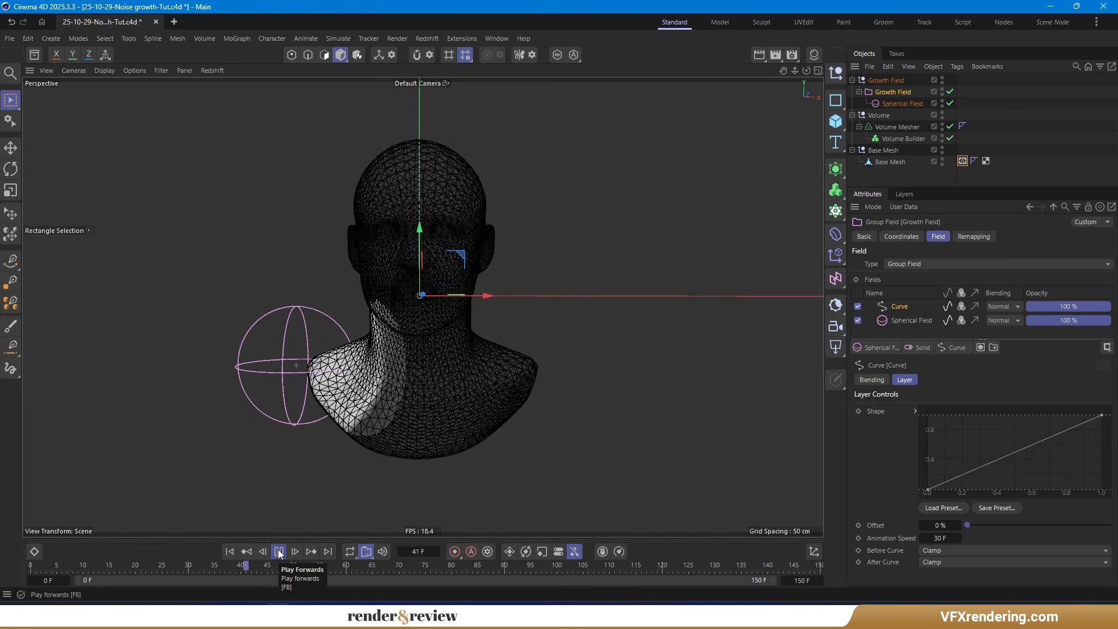
pyautogui.keyDown('alt'); pyautogui.moveTo(379, 317); pyautogui.dragTo(305, 313); pyautogui.keyUp('alt')
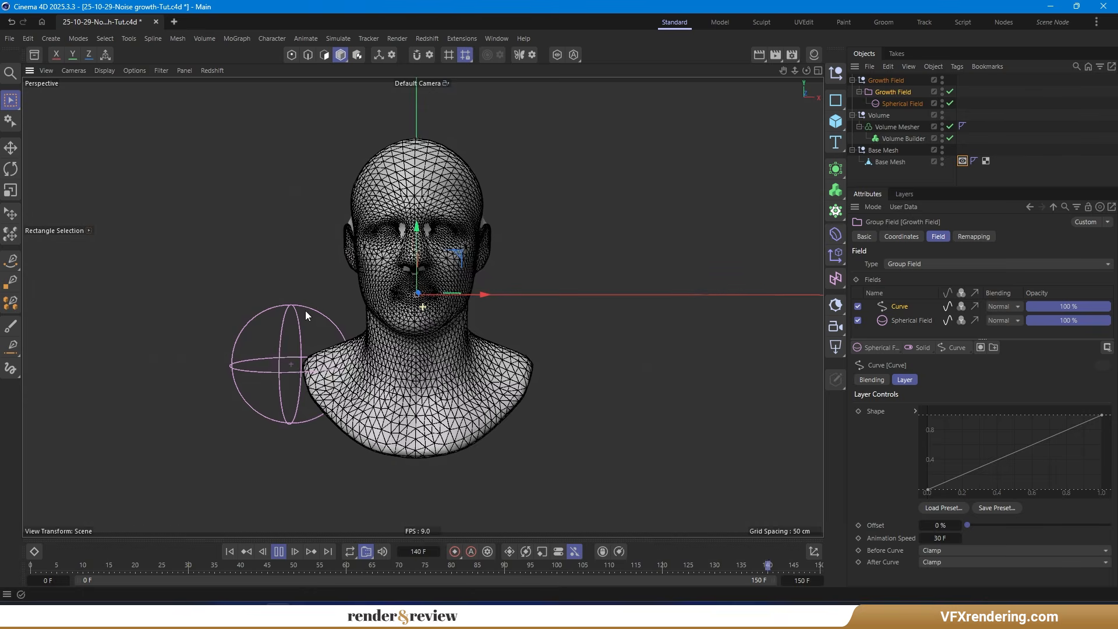
pyautogui.click(235, 550)
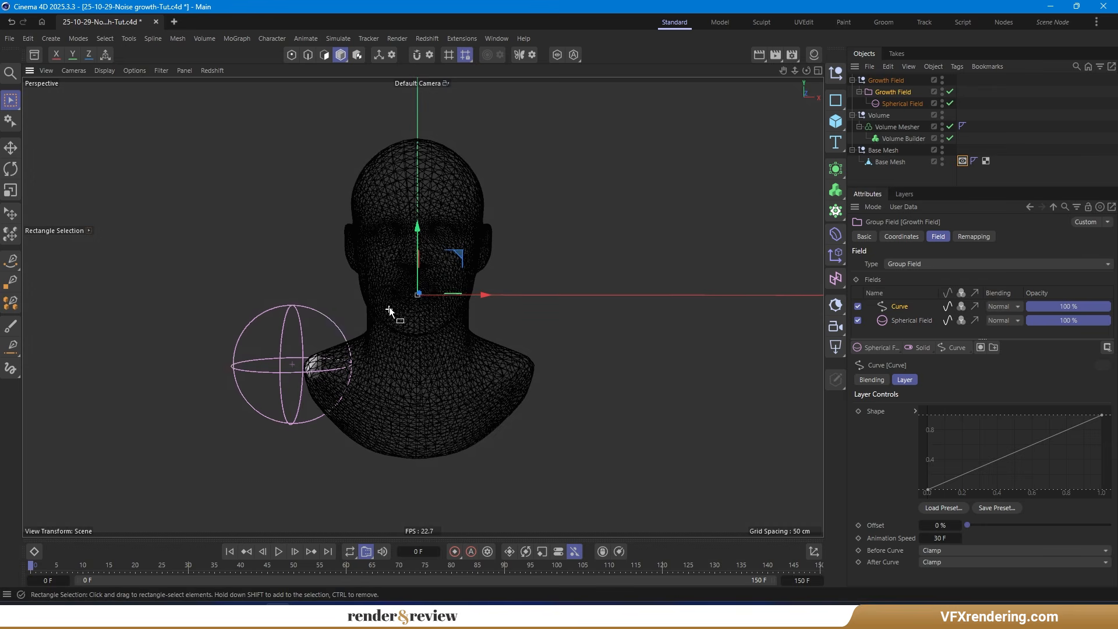
# Set the Curve layer's animation speed to 35 F, preview the growth and return to the first frame.
pyautogui.doubleClick(936, 538)
pyautogui.write('35')
pyautogui.press('Return')
pyautogui.click(278, 552)
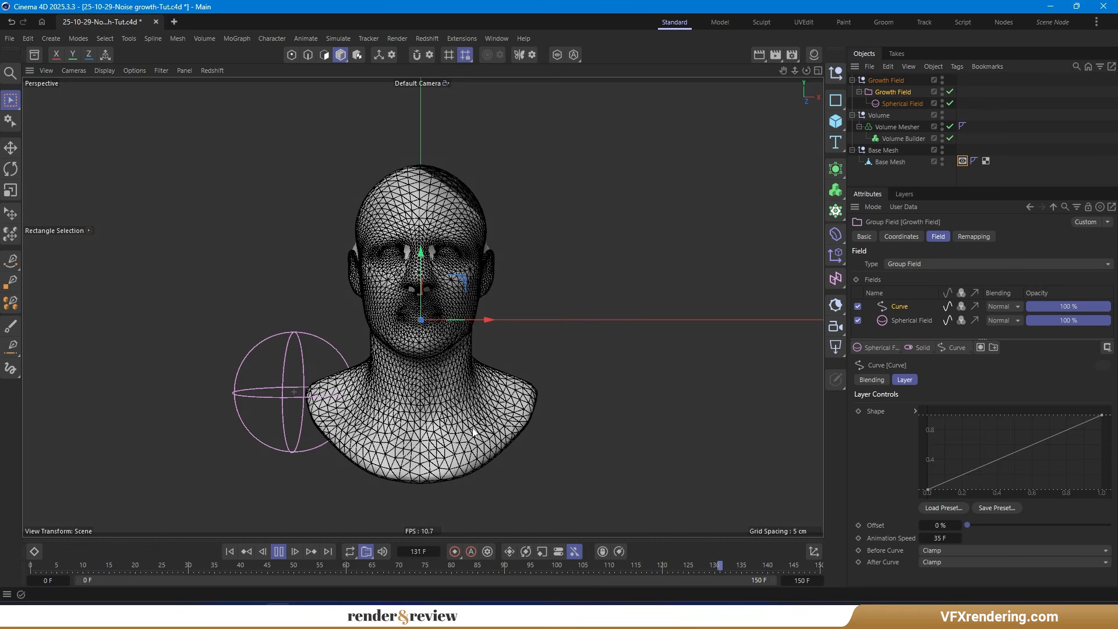
pyautogui.click(230, 550)
# Add a Random Field above the Curve layer with Overlay blending and a noise scale of 150%.
pyautogui.moveTo(948, 339)
pyautogui.mouseDown()
pyautogui.moveTo(943, 362)
pyautogui.moveTo(938, 339)
pyautogui.mouseUp()
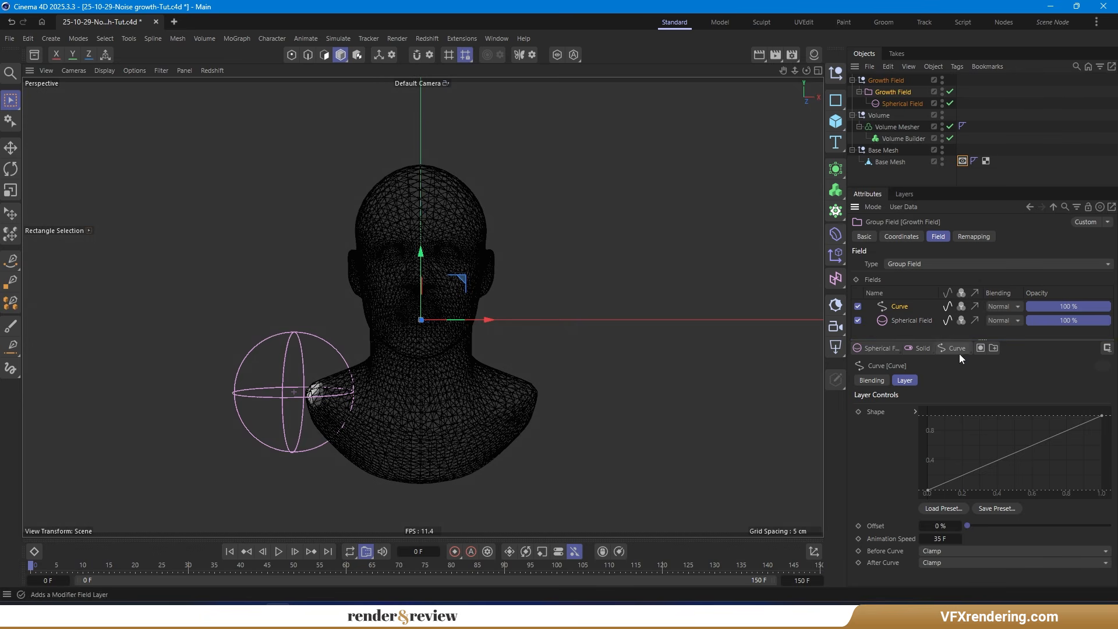
pyautogui.click(880, 349)
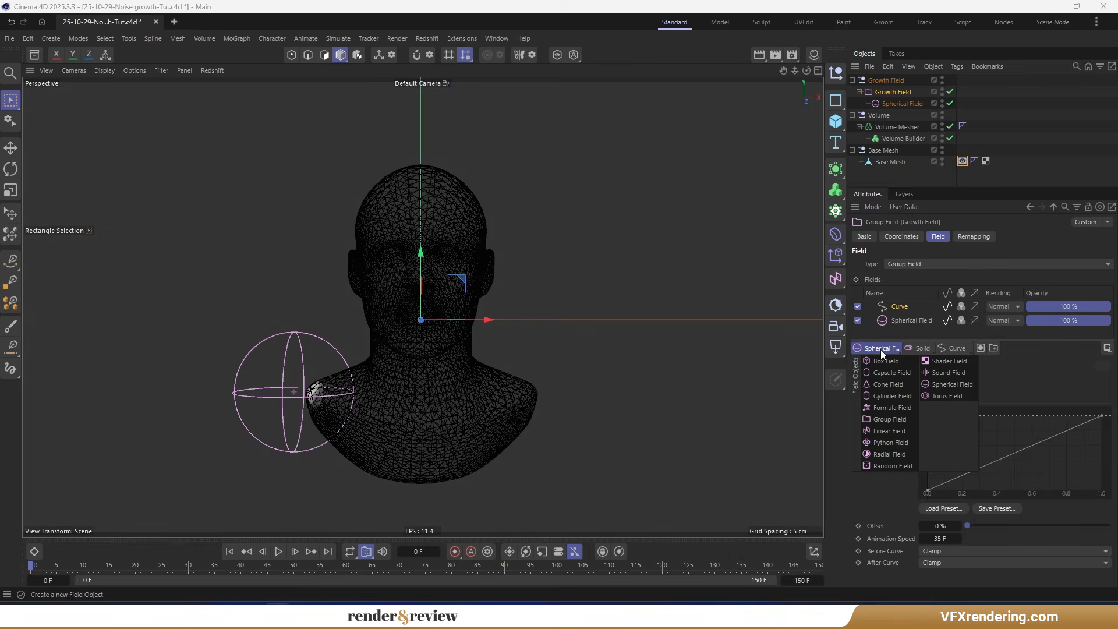
pyautogui.click(891, 463)
pyautogui.moveTo(958, 188); pyautogui.dragTo(958, 135)
pyautogui.click(1002, 254)
pyautogui.click(1004, 348)
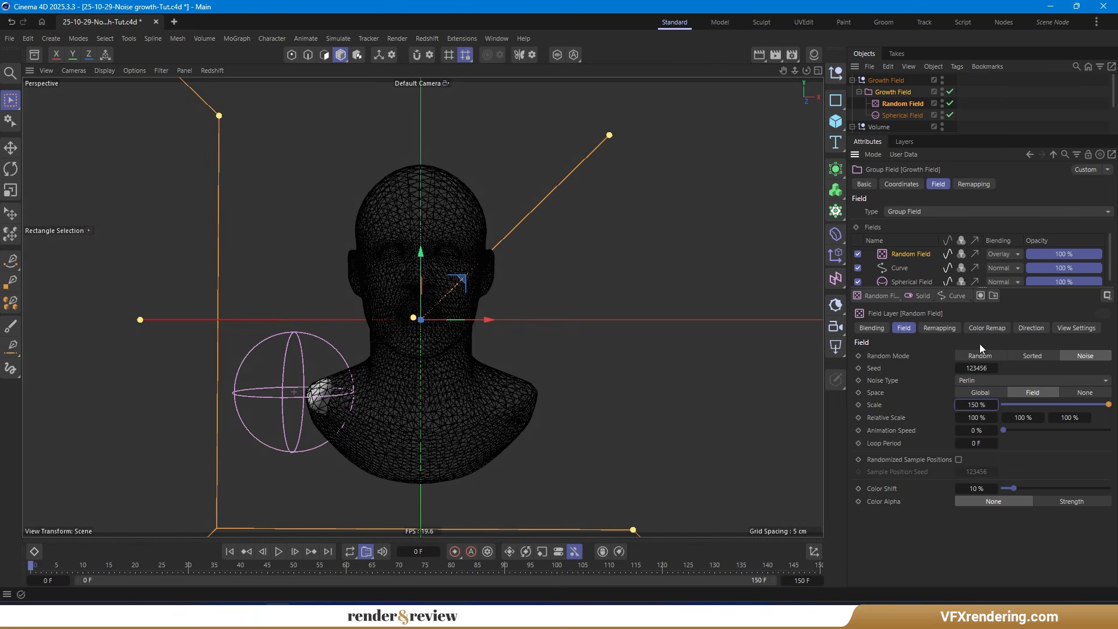
# Set the contour mode in the Random Field's remapping to Curve.
pyautogui.click(940, 328)
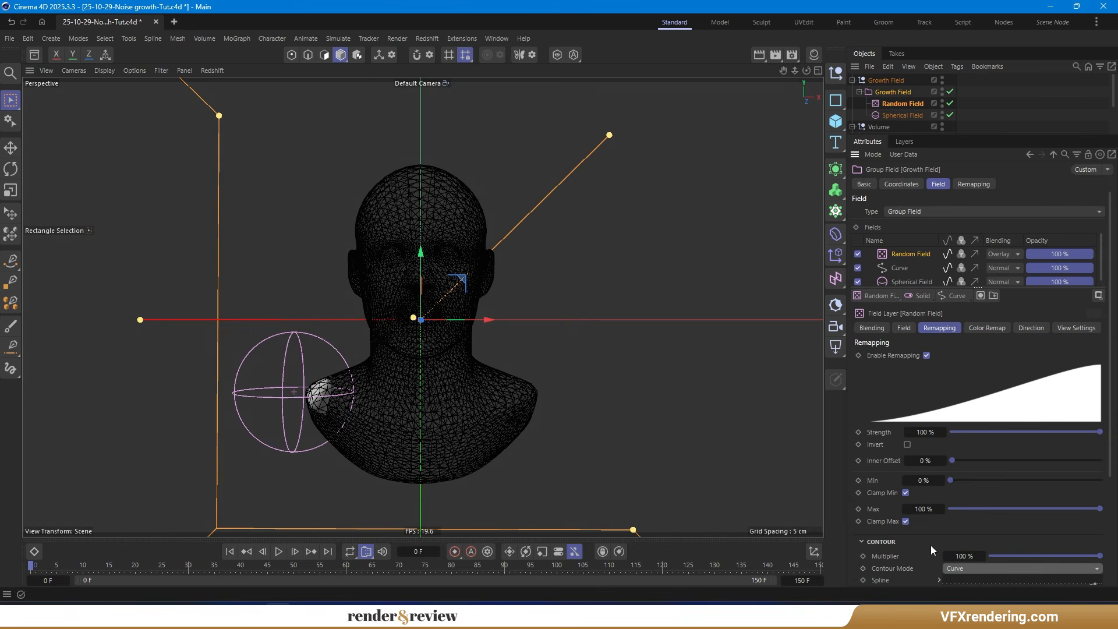
pyautogui.moveTo(960, 289); pyautogui.dragTo(957, 299)
pyautogui.click(919, 283)
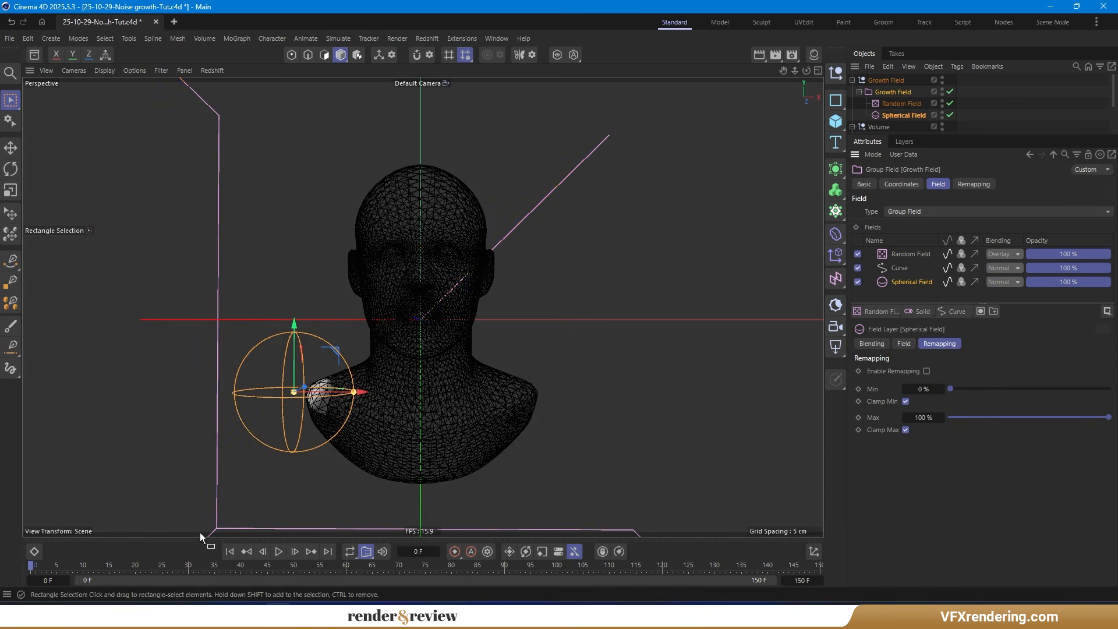
# Play the noise growth animation and hide the Base Mesh null in the viewport.
pyautogui.click(279, 551)
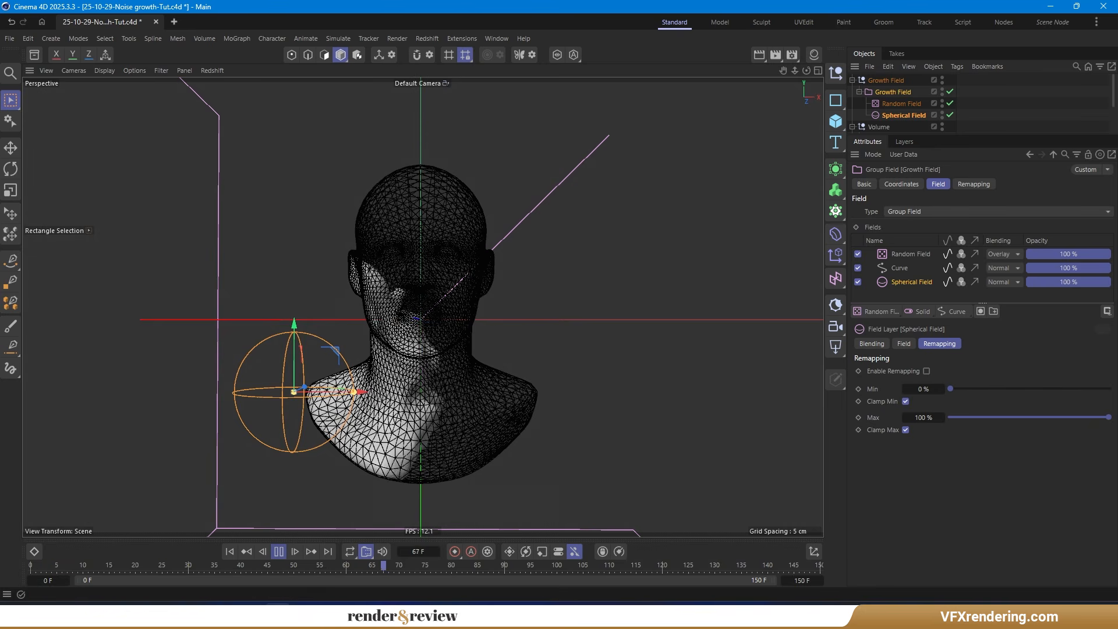
pyautogui.moveTo(972, 132); pyautogui.dragTo(972, 171)
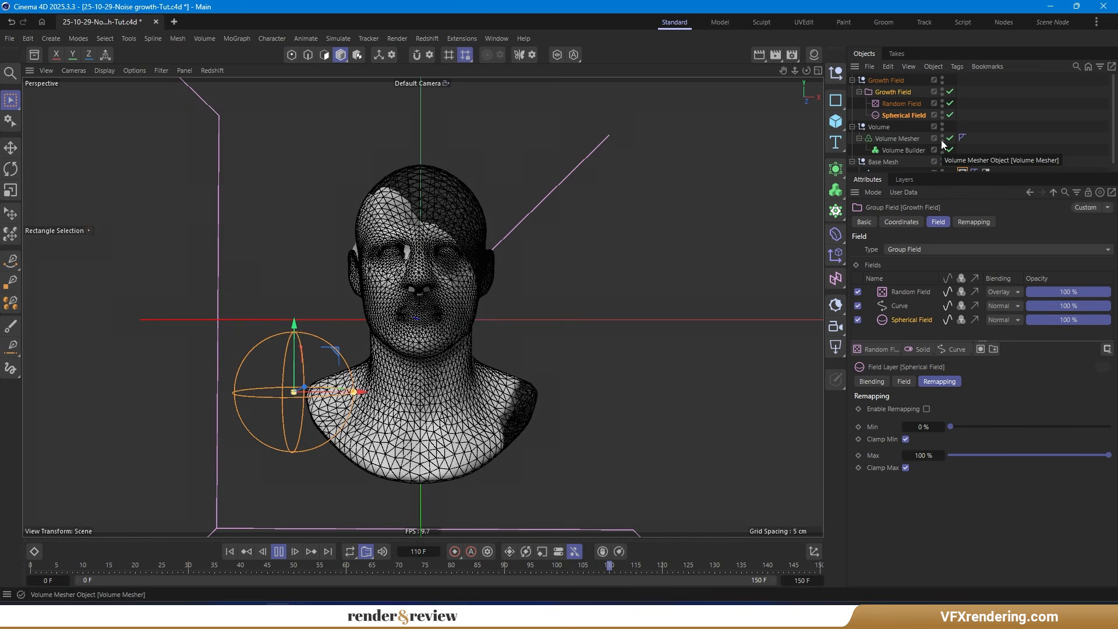
pyautogui.click(943, 161)
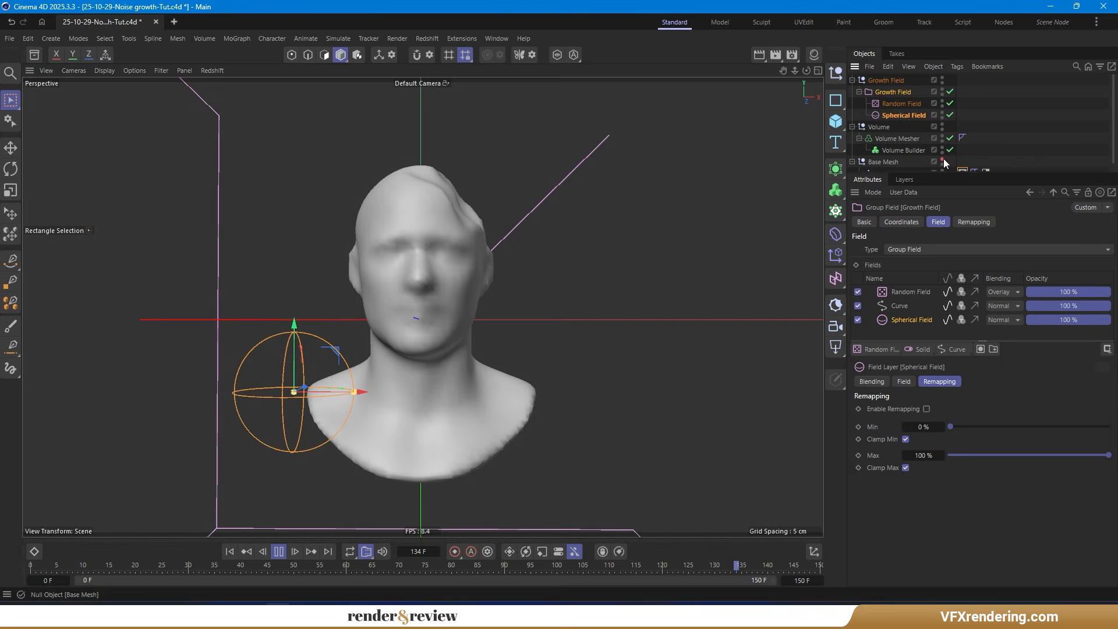
# Set the Volume Builder's voxel size to 1.5 cm and hide the Growth Field null, restarting the animation from the first frame.
pyautogui.click(903, 150)
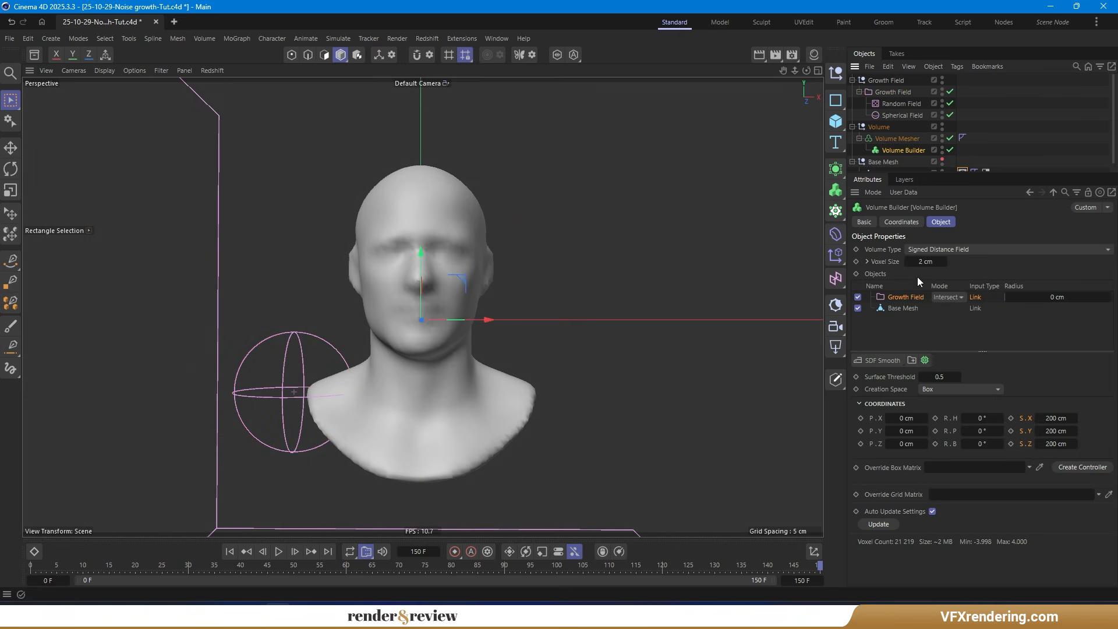
pyautogui.moveTo(921, 262); pyautogui.dragTo(925, 262)
pyautogui.click(942, 80)
pyautogui.scroll(2, 466, 323)
pyautogui.click(229, 551)
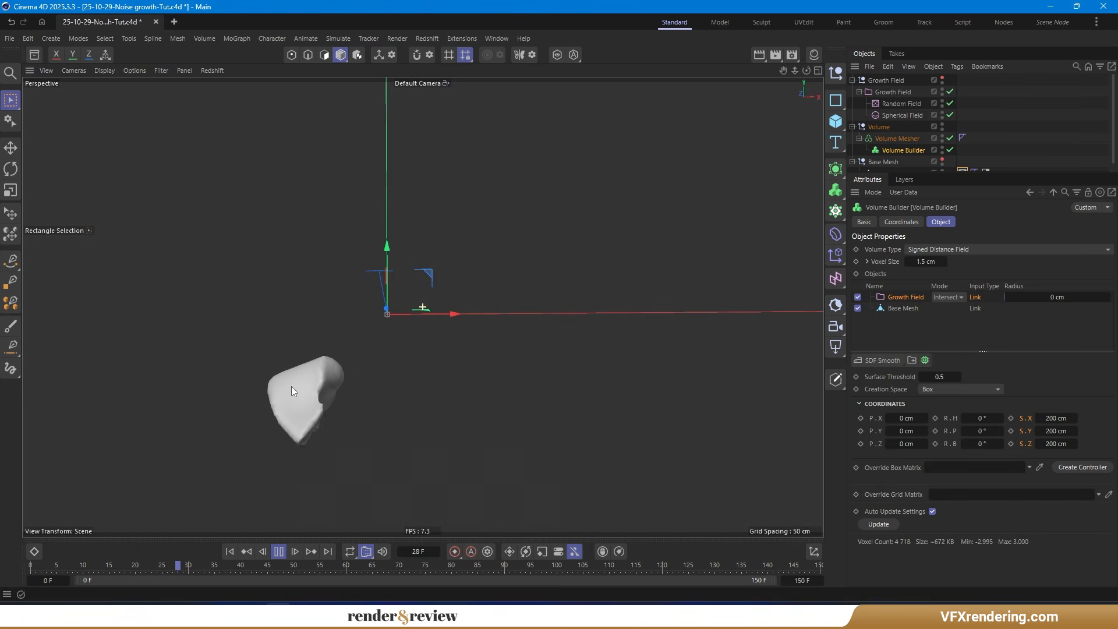
# Set the Random Field's noise scale to 100% and replay the growth animation while viewing the bust from several angles.
pyautogui.click(901, 103)
pyautogui.keyDown('alt'); pyautogui.moveTo(561, 326); pyautogui.dragTo(585, 355); pyautogui.keyUp('alt')
pyautogui.keyDown('alt'); pyautogui.moveTo(379, 305); pyautogui.dragTo(347, 313); pyautogui.keyUp('alt')
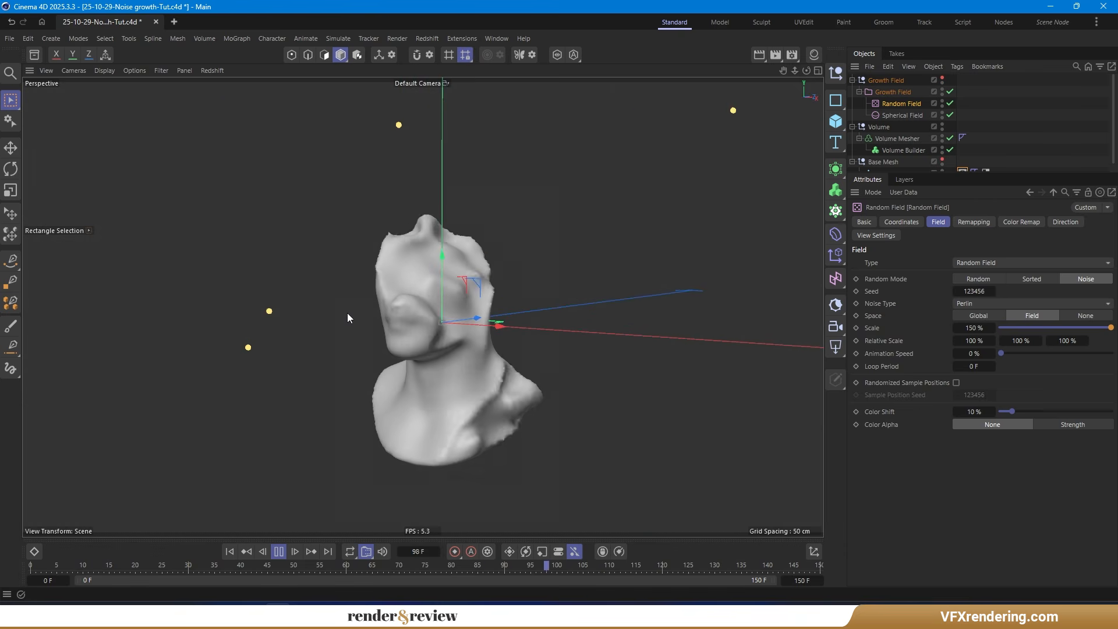
pyautogui.keyDown('alt'); pyautogui.moveTo(417, 368); pyautogui.dragTo(367, 336); pyautogui.keyUp('alt')
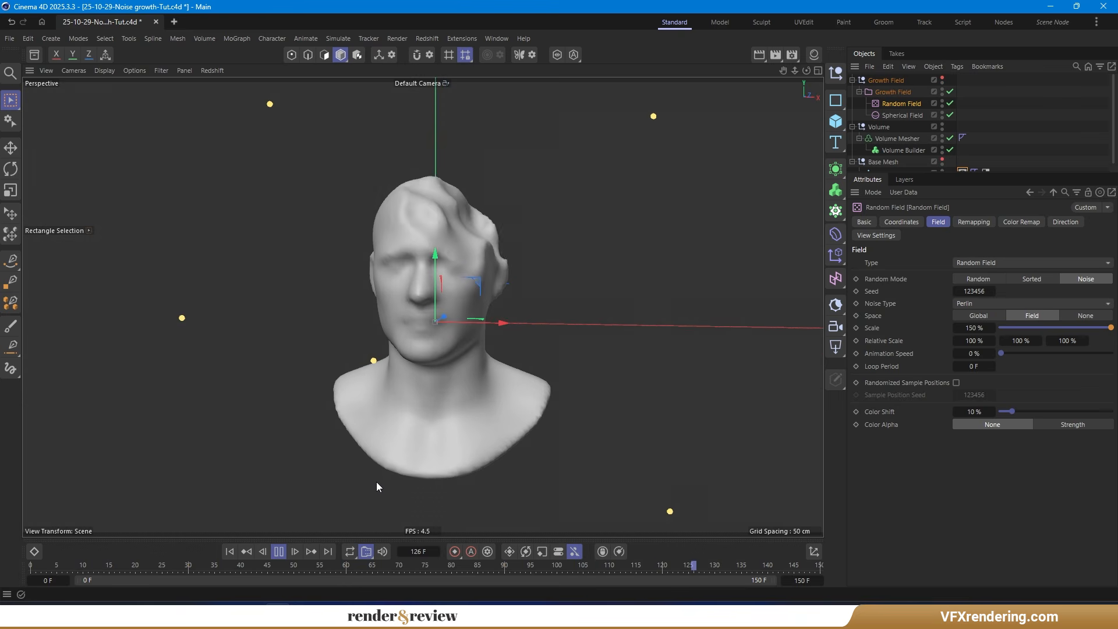
pyautogui.click(278, 551)
pyautogui.click(230, 551)
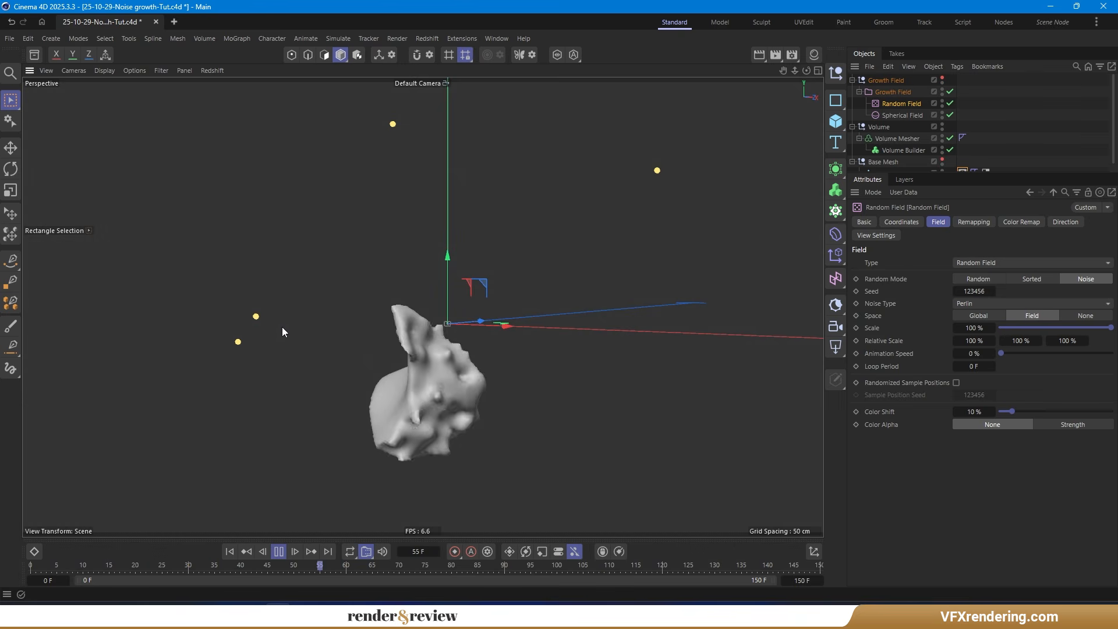
pyautogui.click(278, 551)
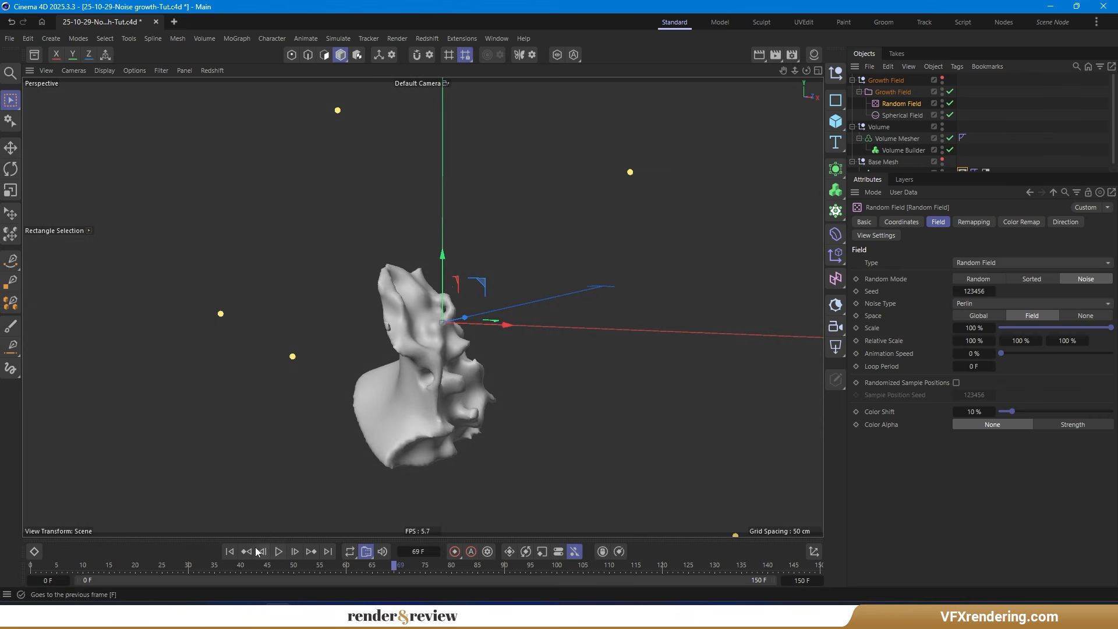
# Add an SDF Close and Open filter with a 2 cm offset to the Volume Builder, replay the growth animation and return to the first frame.
pyautogui.hotkey('shift', 'f')
pyautogui.click(915, 152)
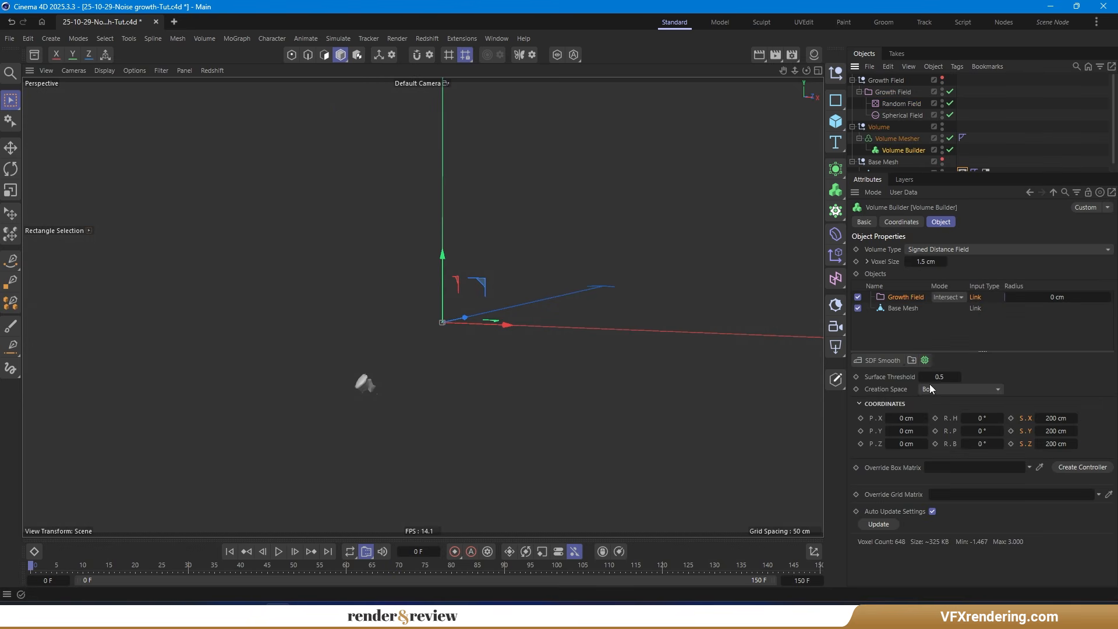
pyautogui.click(874, 359)
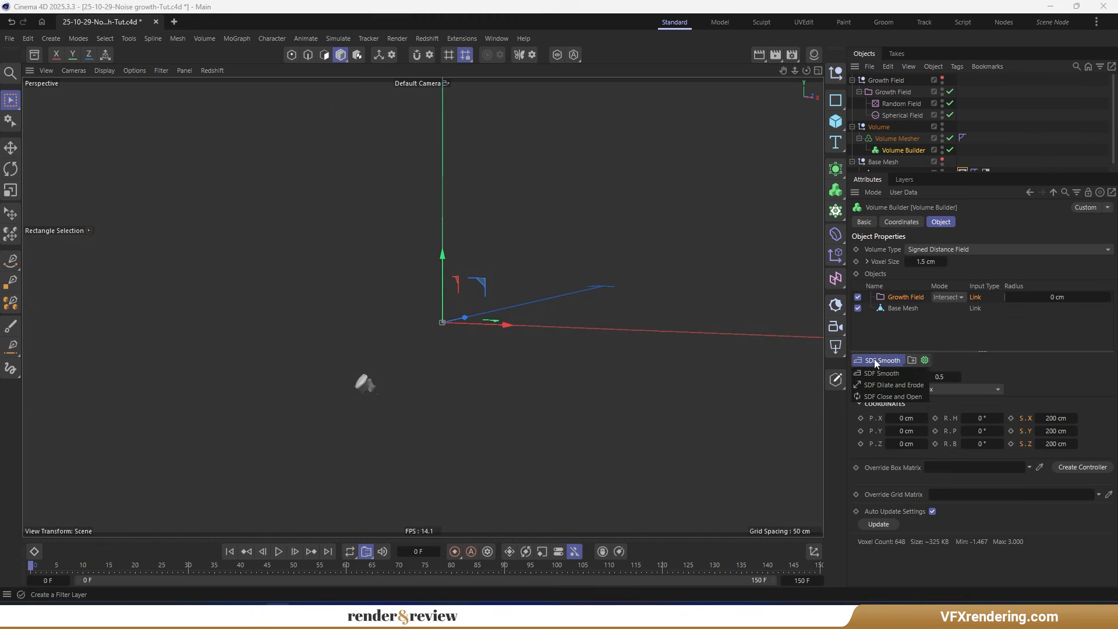
pyautogui.click(879, 392)
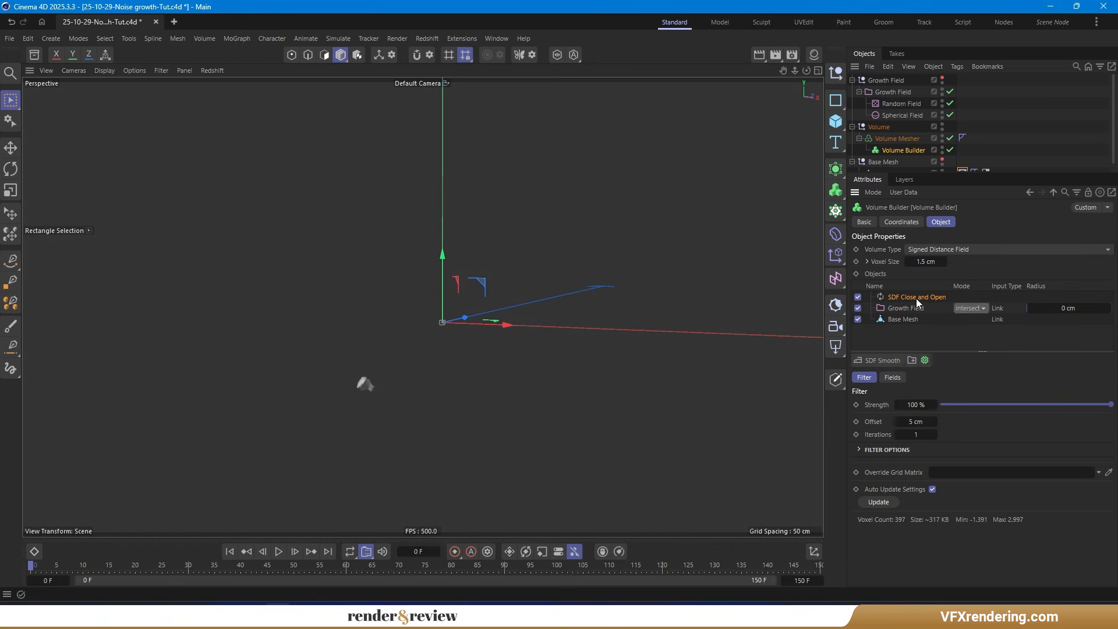
pyautogui.click(921, 421)
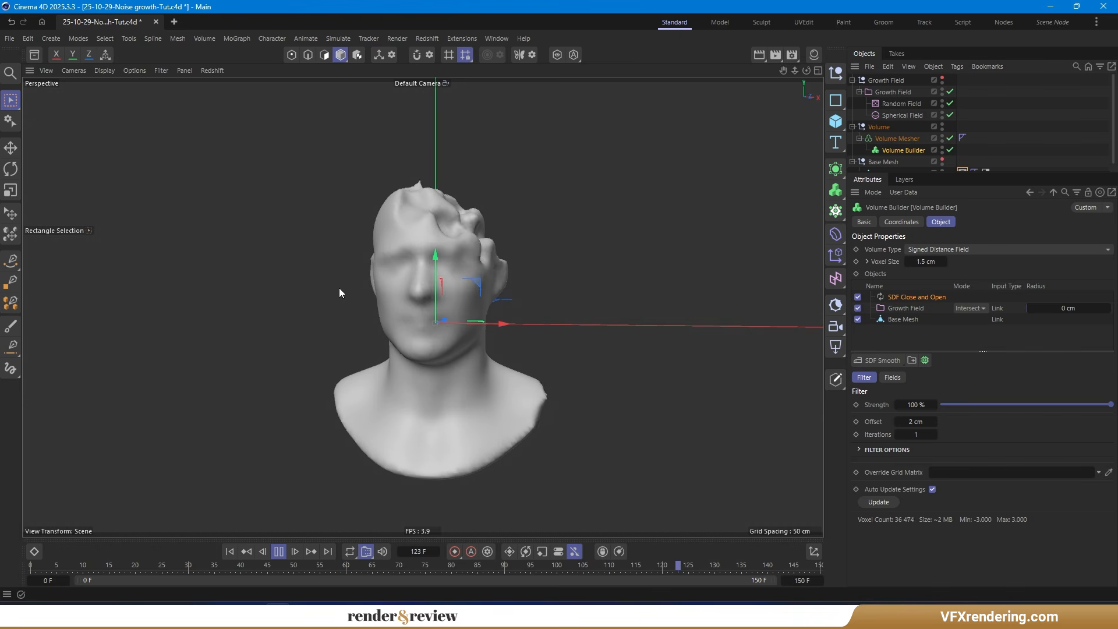
pyautogui.moveTo(334, 281)
pyautogui.keyDown('alt'); pyautogui.mouseDown()
pyautogui.moveTo(285, 318)
pyautogui.moveTo(393, 284)
pyautogui.moveTo(389, 271)
pyautogui.mouseUp(); pyautogui.keyUp('alt')
pyautogui.click(227, 551)
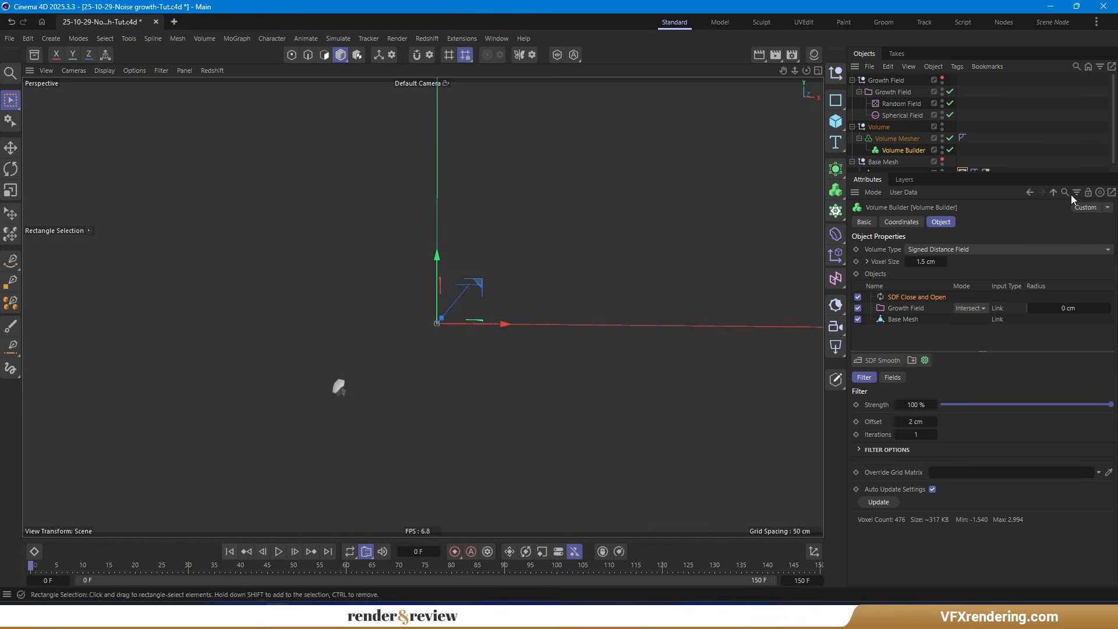
# Add a Decay modifier layer to the Growth Field group and set its mode to Minimum.
pyautogui.click(894, 93)
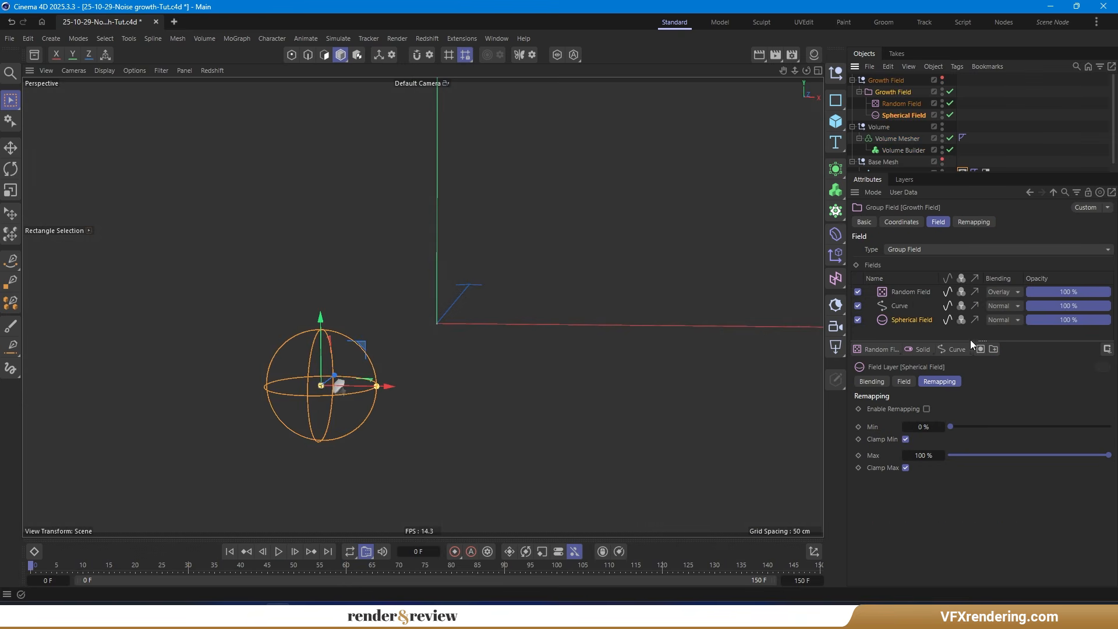
pyautogui.click(955, 349)
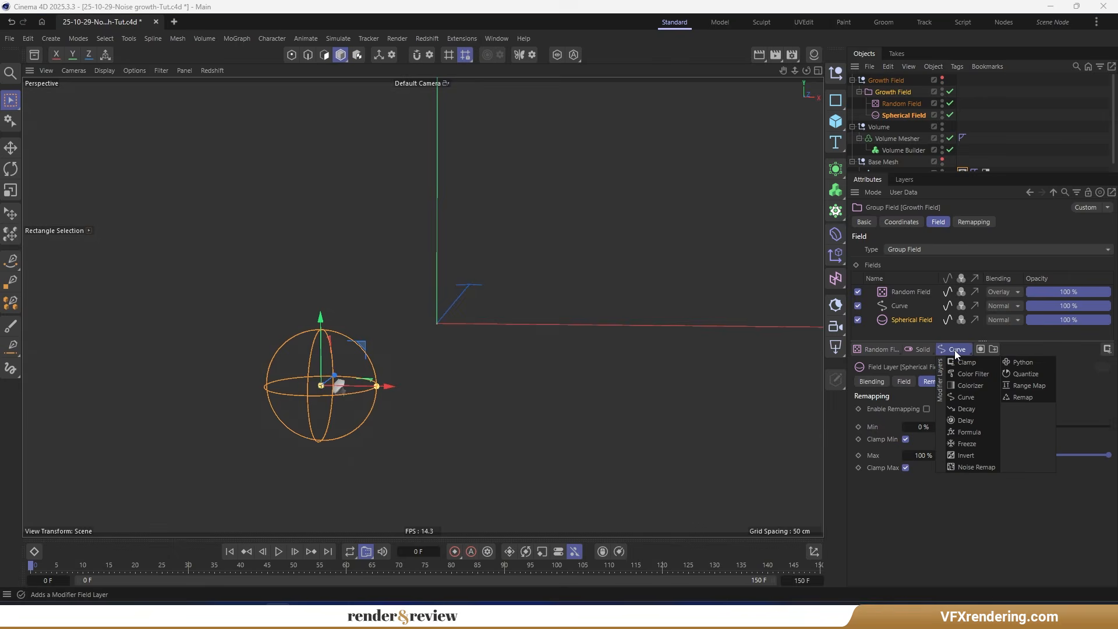
pyautogui.click(980, 408)
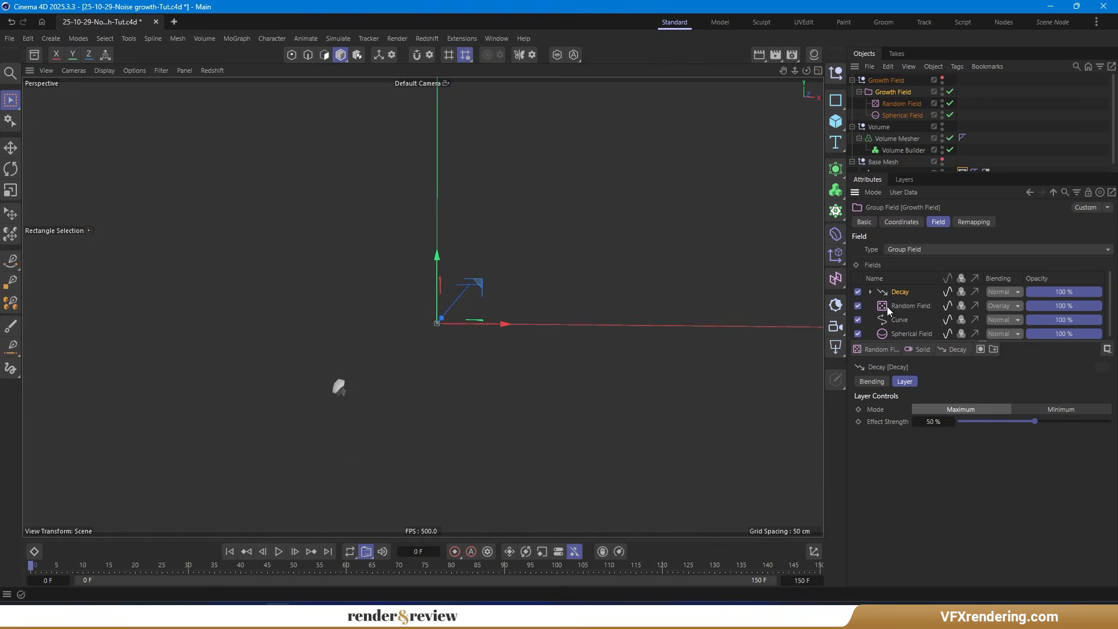
pyautogui.click(1069, 409)
# Add a Delay modifier layer in Spring mode to the Growth Field group and play the growth animation.
pyautogui.click(956, 350)
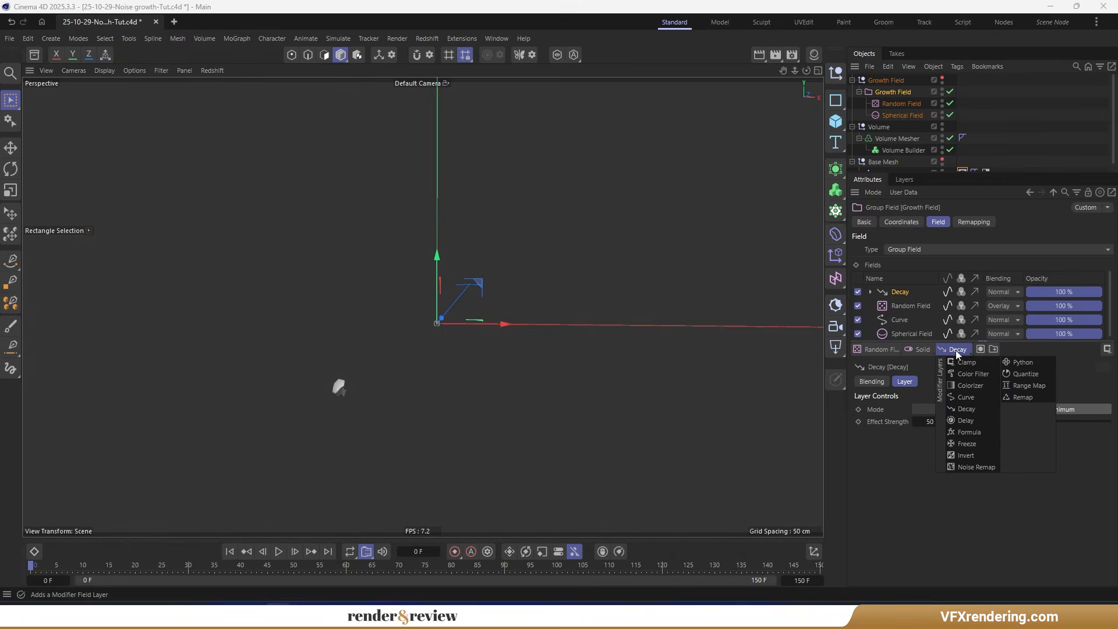
pyautogui.click(974, 420)
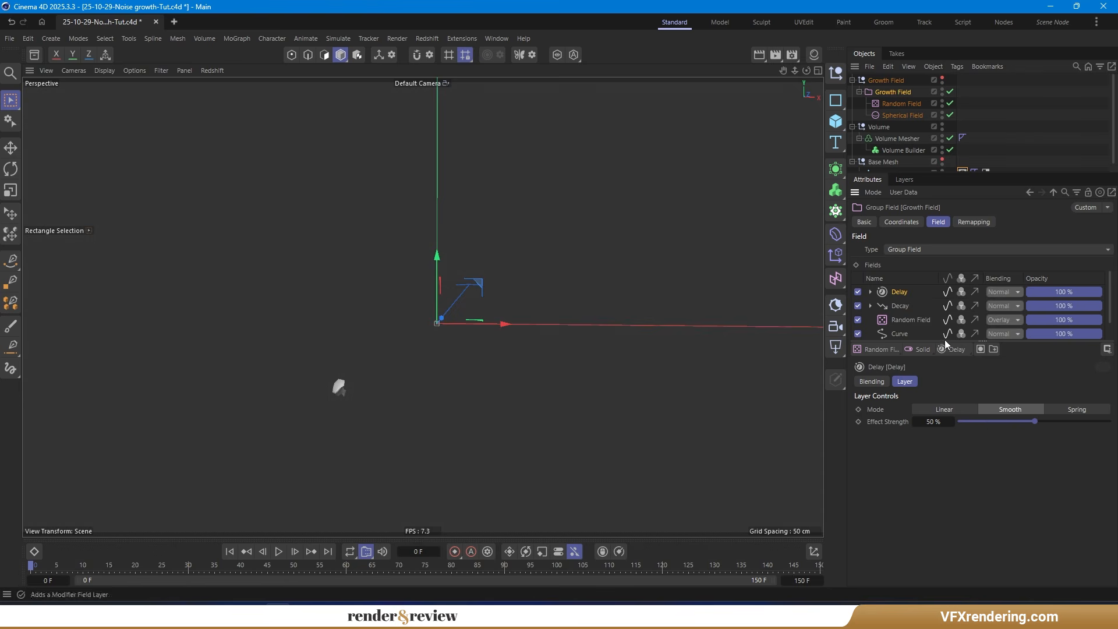
pyautogui.click(1085, 411)
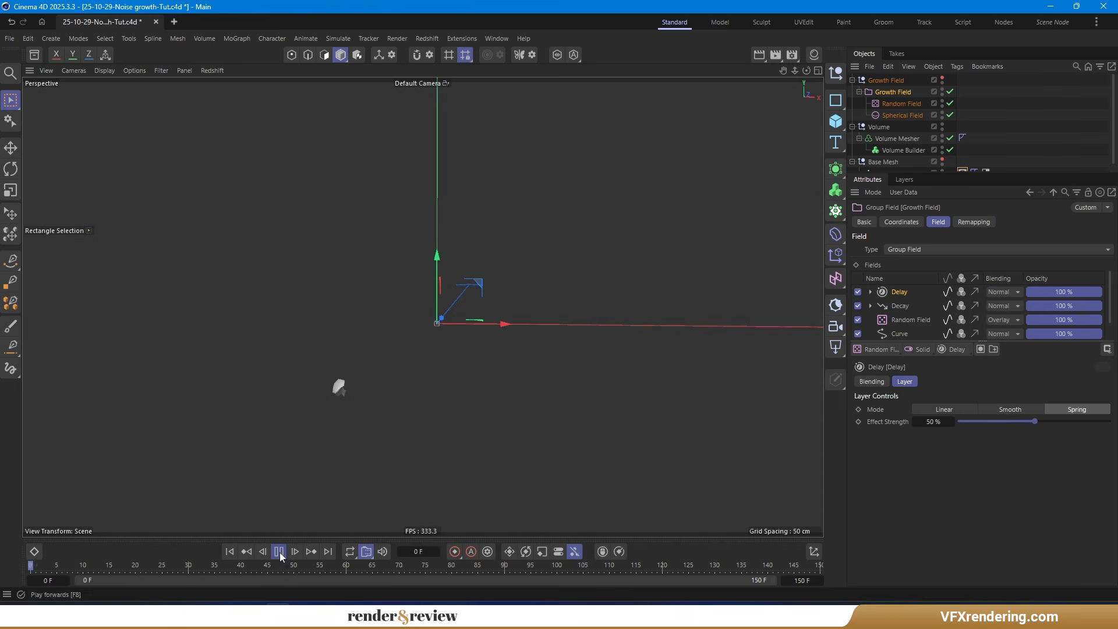
pyautogui.click(1023, 159)
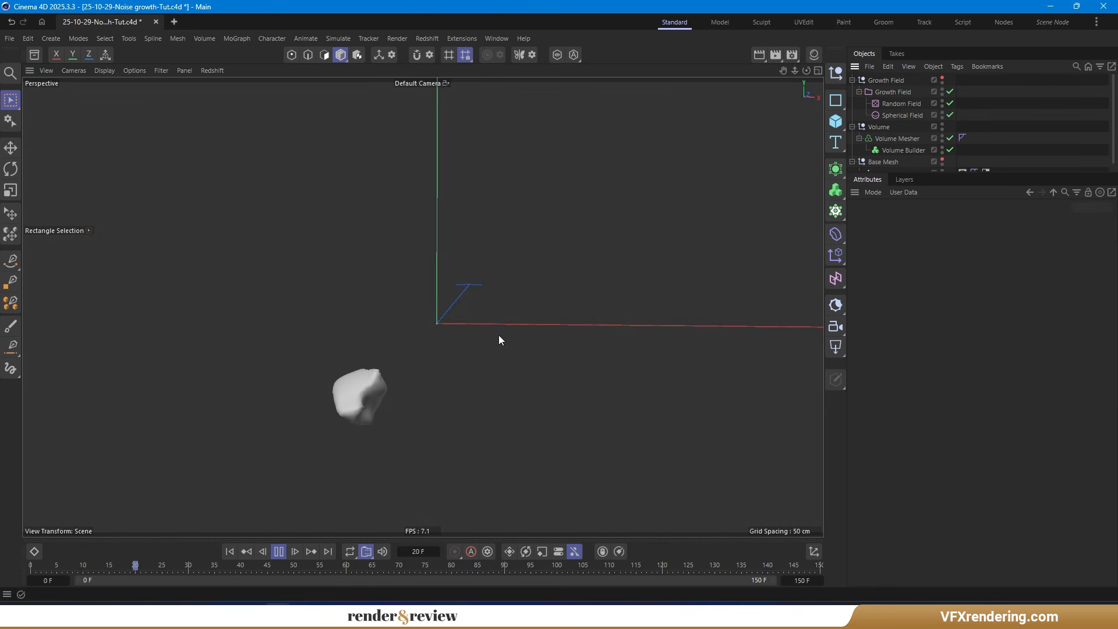
pyautogui.keyDown('alt'); pyautogui.moveTo(566, 401); pyautogui.dragTo(420, 379); pyautogui.keyUp('alt')
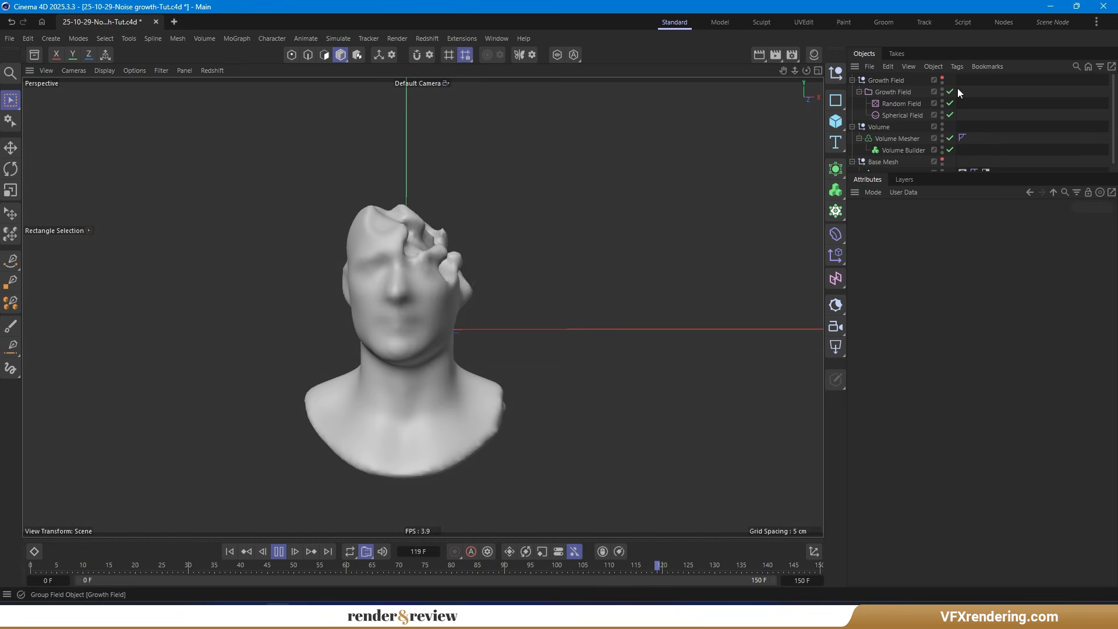
# Show the Base Mesh and Growth Field nulls in the viewport, hide the Random Field, and return to the first frame.
pyautogui.click(941, 160)
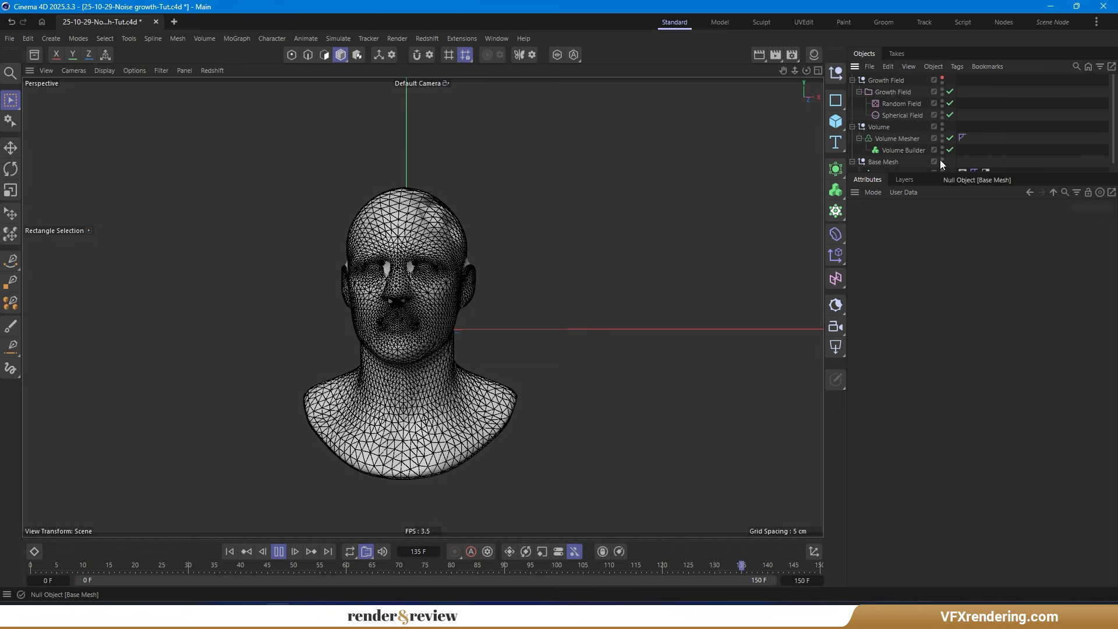
pyautogui.click(941, 80)
pyautogui.click(942, 103)
pyautogui.click(229, 551)
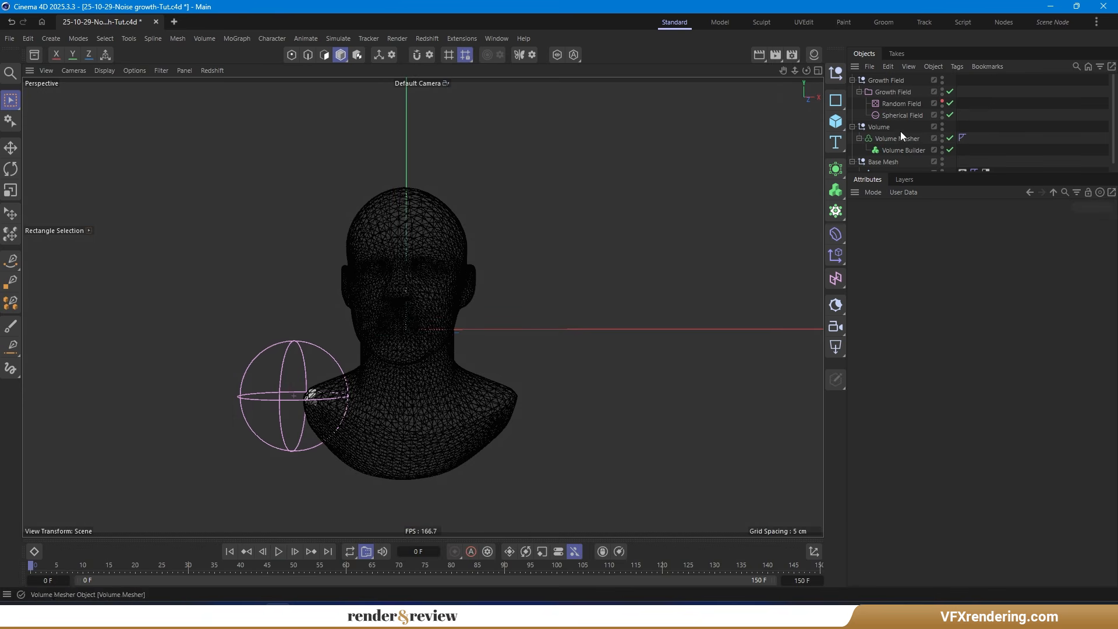
# Move the Spherical Field across to the bust's opposite shoulder and up to the side of the head.
pyautogui.click(899, 115)
pyautogui.moveTo(362, 398); pyautogui.dragTo(512, 349)
pyautogui.click(768, 210)
pyautogui.click(901, 115)
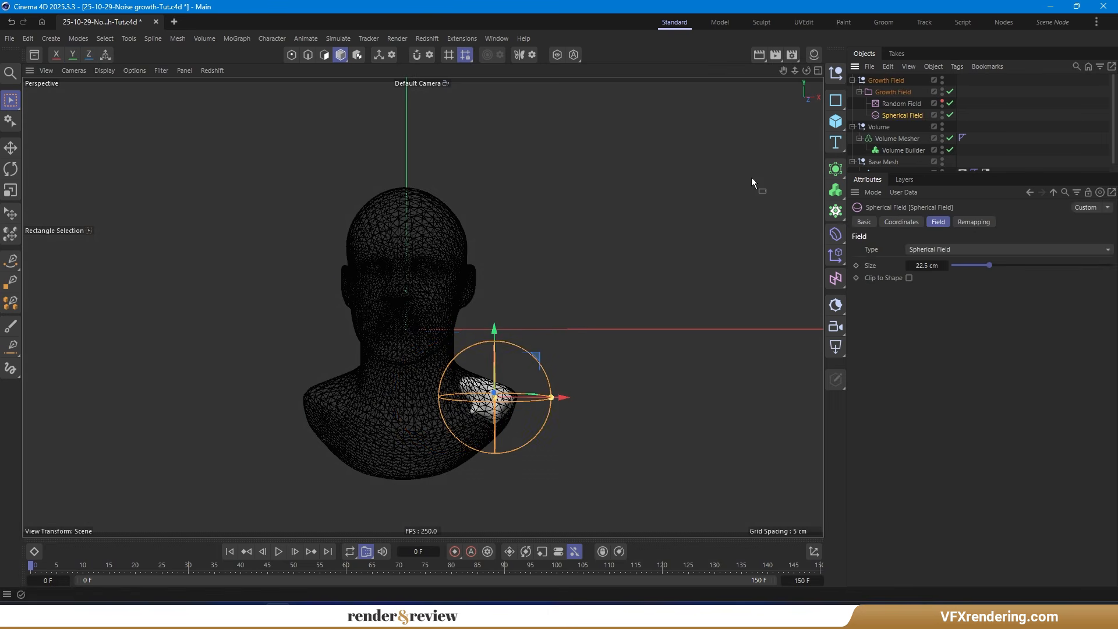
pyautogui.moveTo(535, 362); pyautogui.dragTo(507, 167)
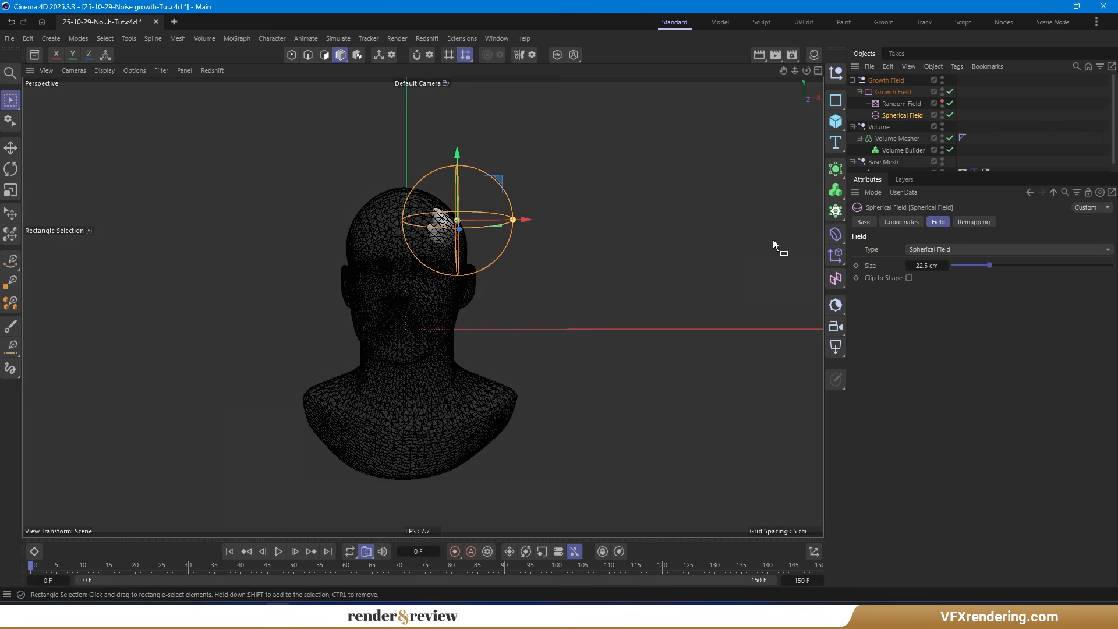
# Hide the Base Mesh, play the growth animation starting from the side of the head, and return to the first frame.
pyautogui.scroll(1, 195, 379)
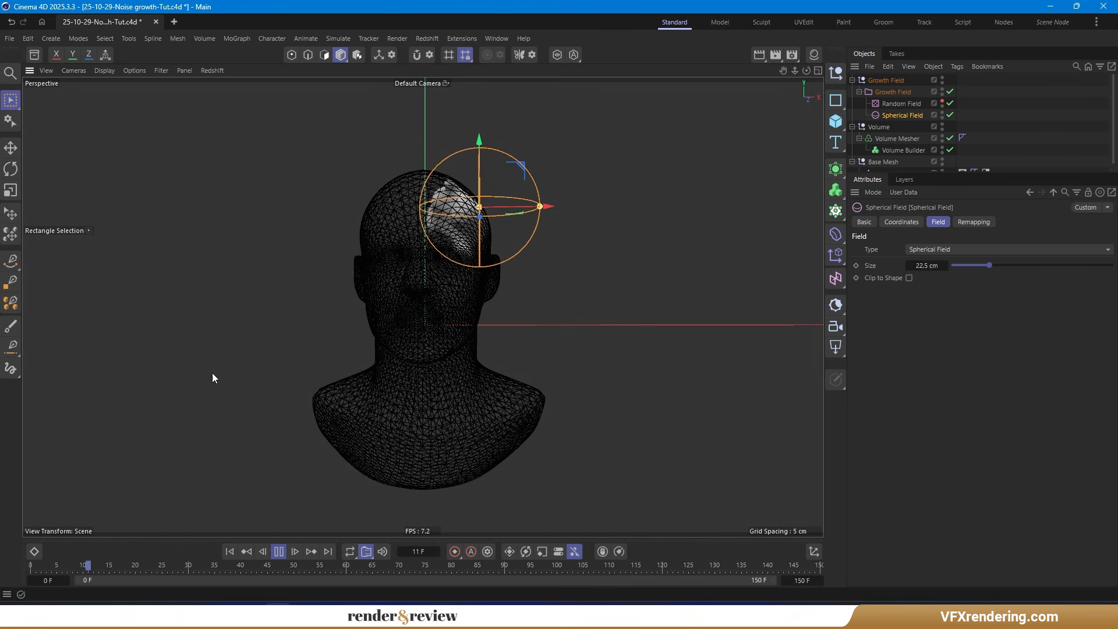
pyautogui.click(942, 160)
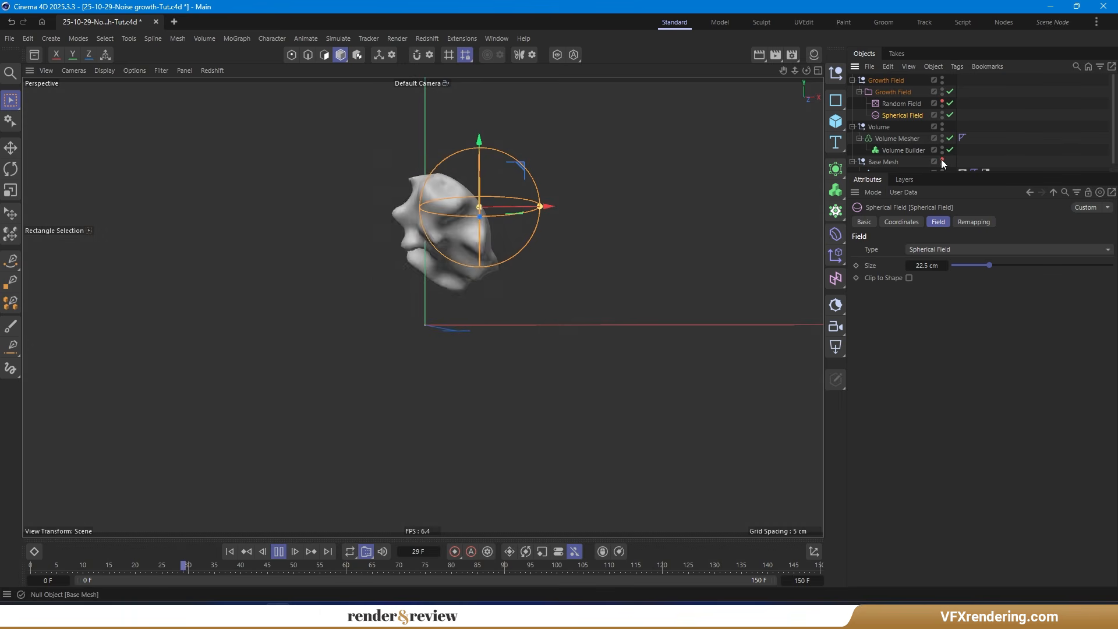
pyautogui.scroll(-1, 547, 338)
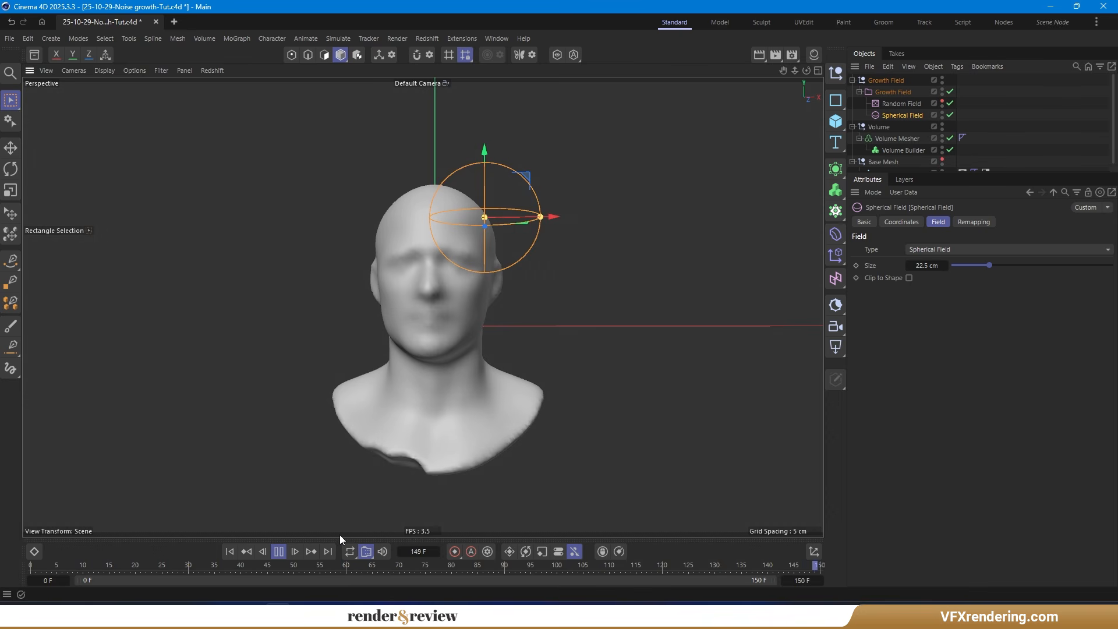
pyautogui.click(230, 551)
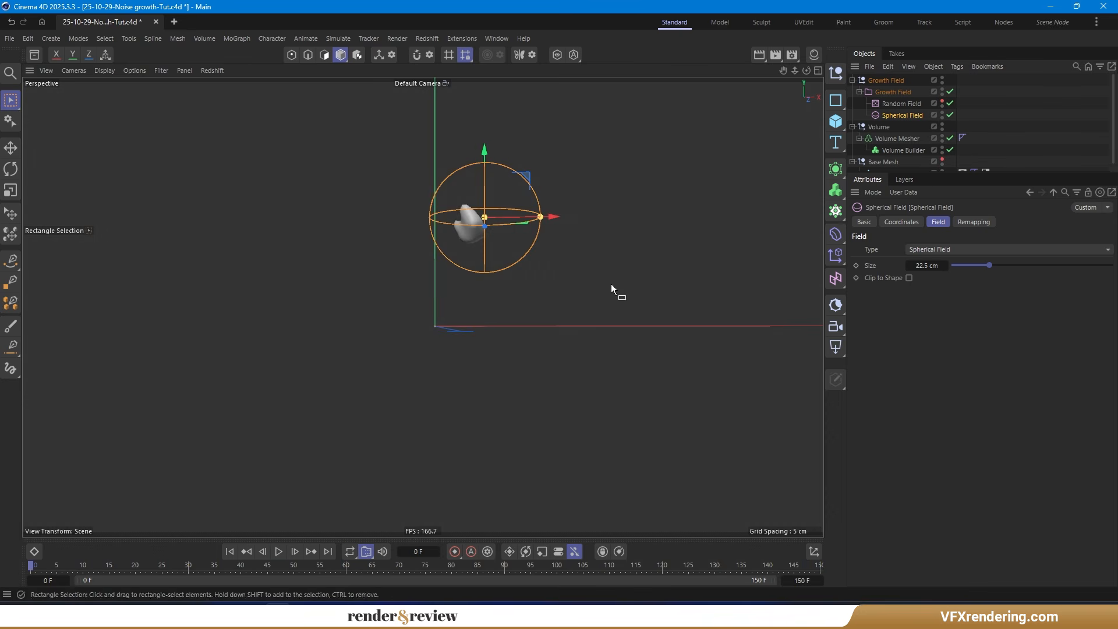
# Show the Base Mesh, move the Spherical Field to the middle of the head, and hide the Growth Field group in the viewport.
pyautogui.click(942, 161)
pyautogui.moveTo(522, 173); pyautogui.dragTo(466, 265)
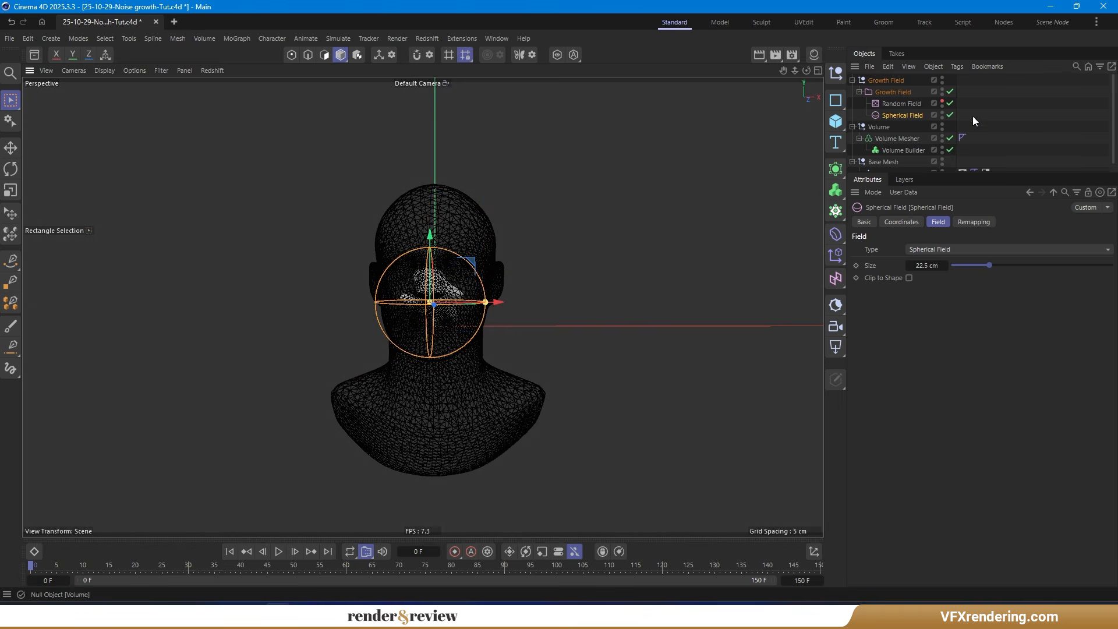
pyautogui.click(1005, 141)
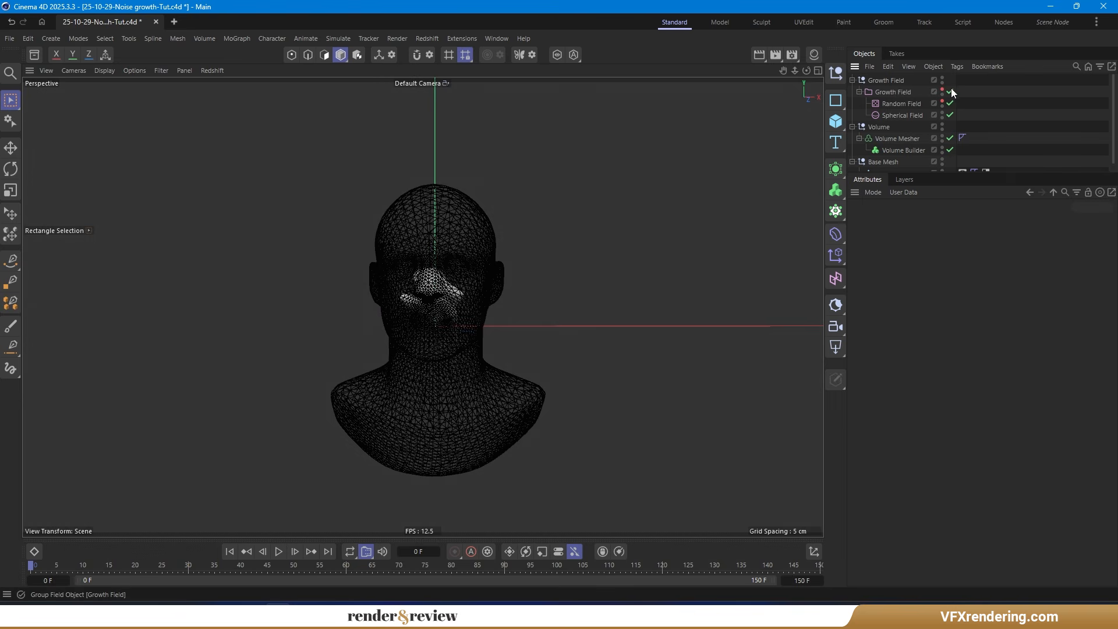
# Play the growth animation from the middle of the head with the Base Mesh hidden, restore the mesh and rewind to the first frame.
pyautogui.click(942, 160)
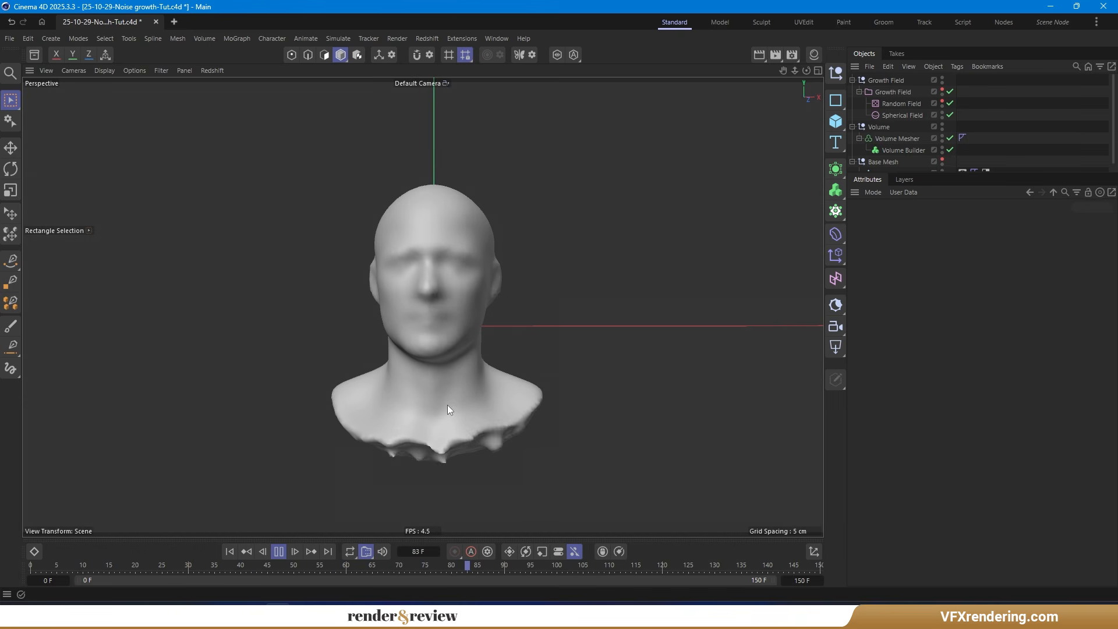
pyautogui.click(942, 160)
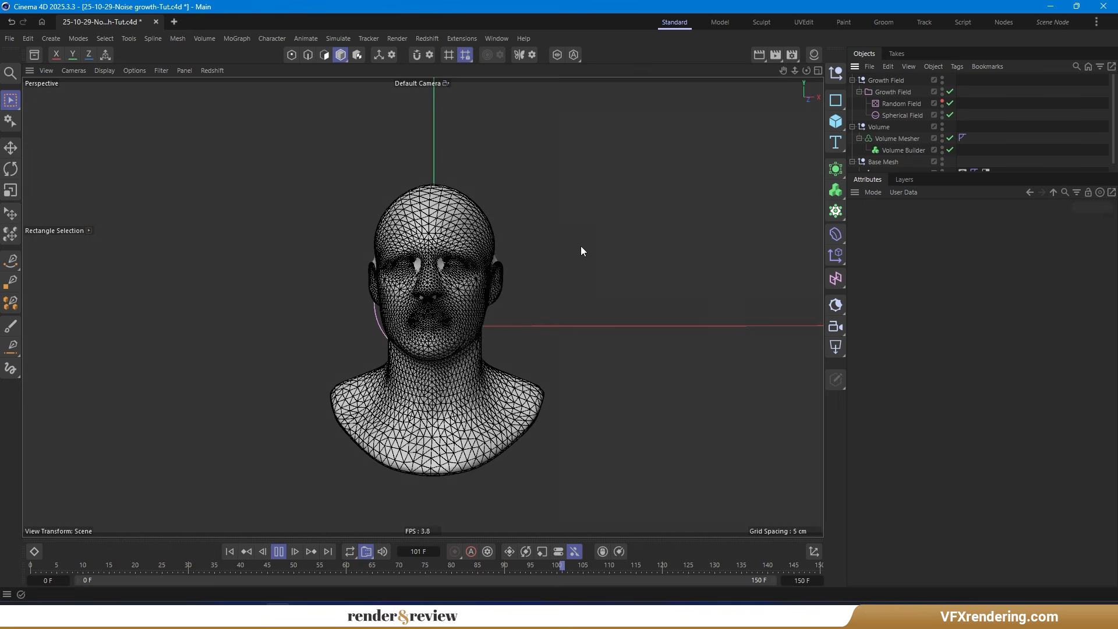
pyautogui.click(230, 551)
# Move the Spherical Field forward along its depth axis to the front of the face, over the nose.
pyautogui.keyDown('alt'); pyautogui.moveTo(393, 380); pyautogui.dragTo(307, 351); pyautogui.keyUp('alt')
pyautogui.click(900, 115)
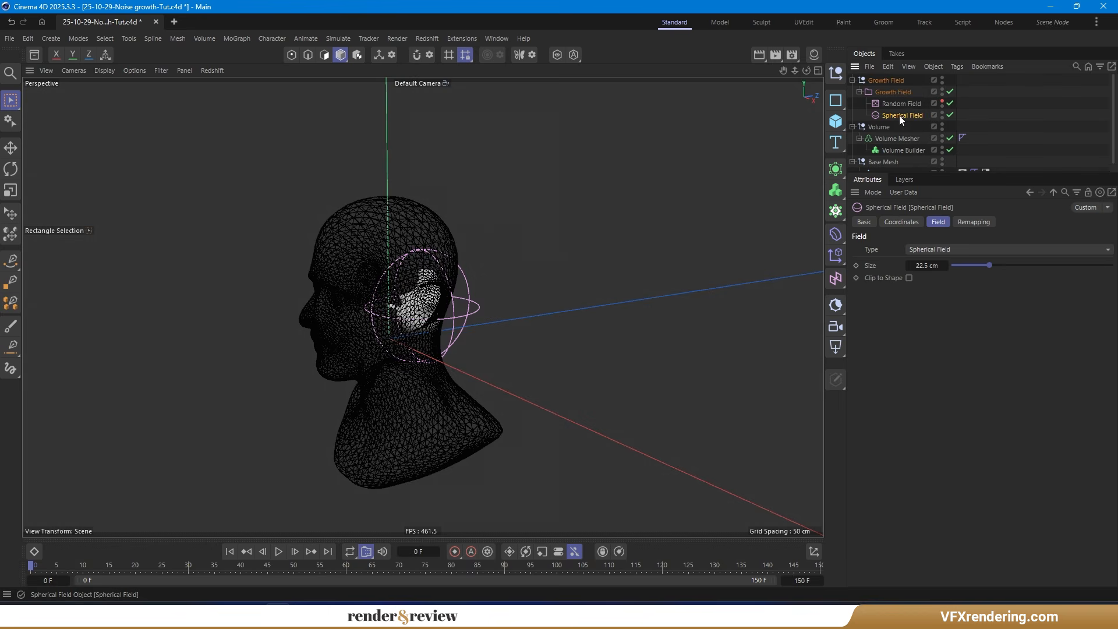
pyautogui.moveTo(478, 307); pyautogui.dragTo(355, 317)
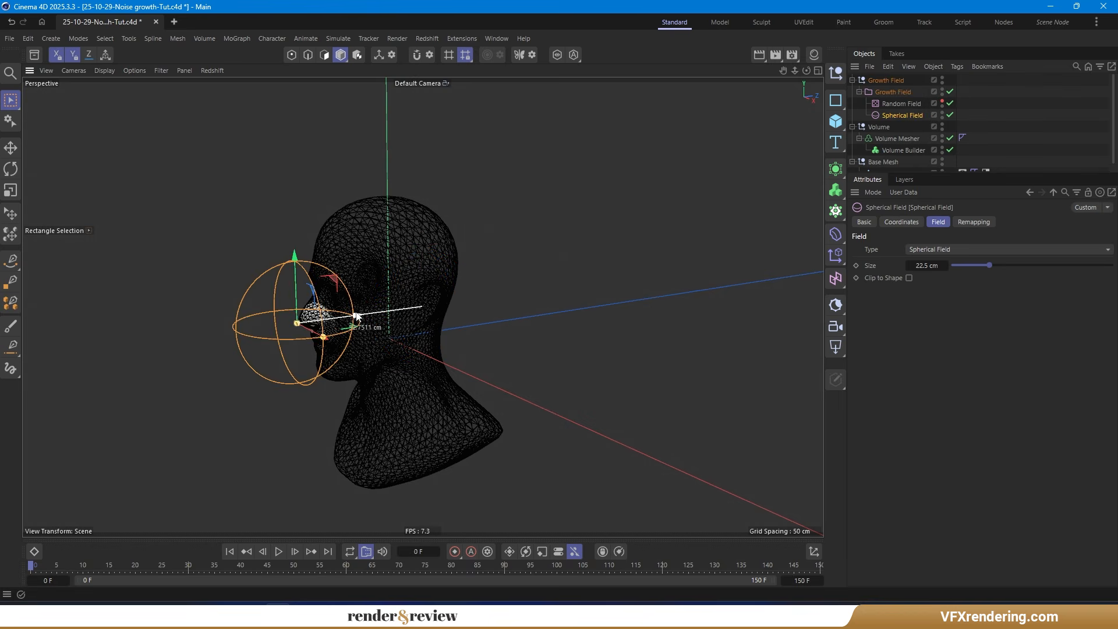
# Hide the Growth Field null and the Base Mesh, and watch the growth animation spread from the face.
pyautogui.doubleClick(942, 78)
pyautogui.keyDown('alt'); pyautogui.moveTo(273, 375); pyautogui.dragTo(384, 350); pyautogui.keyUp('alt')
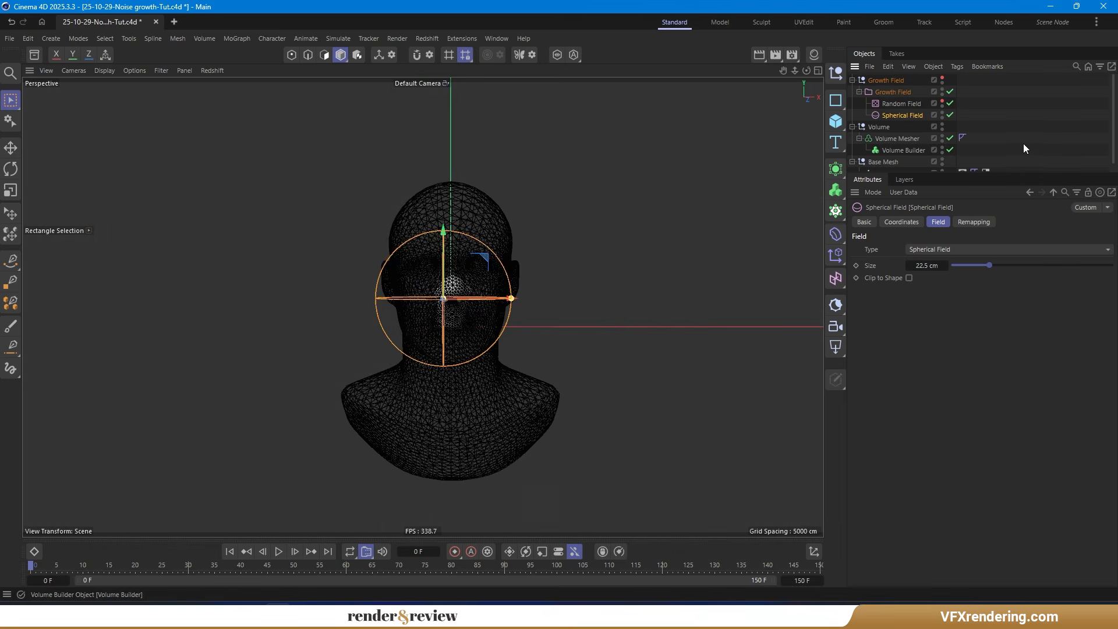
pyautogui.doubleClick(941, 161)
pyautogui.click(278, 551)
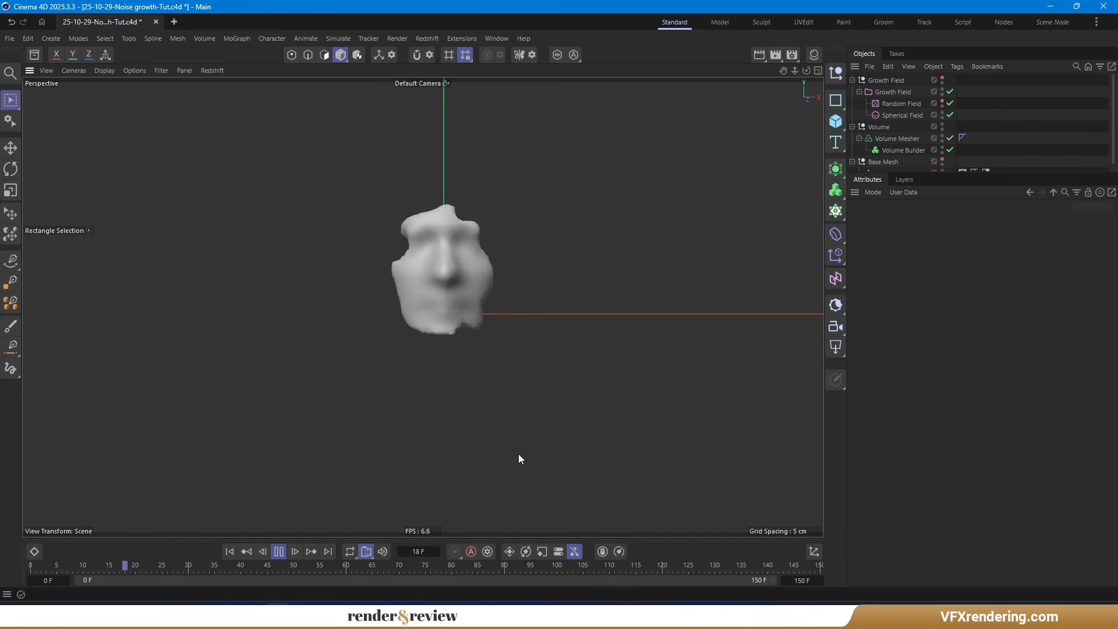
pyautogui.click(911, 104)
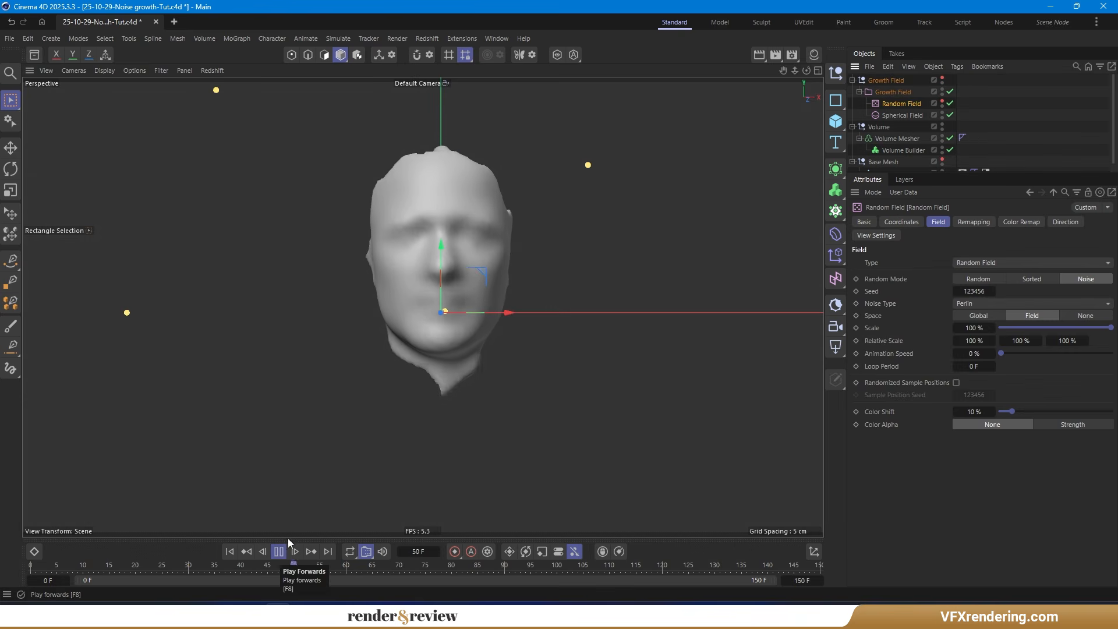
pyautogui.keyDown('alt'); pyautogui.moveTo(447, 356); pyautogui.dragTo(363, 354); pyautogui.keyUp('alt')
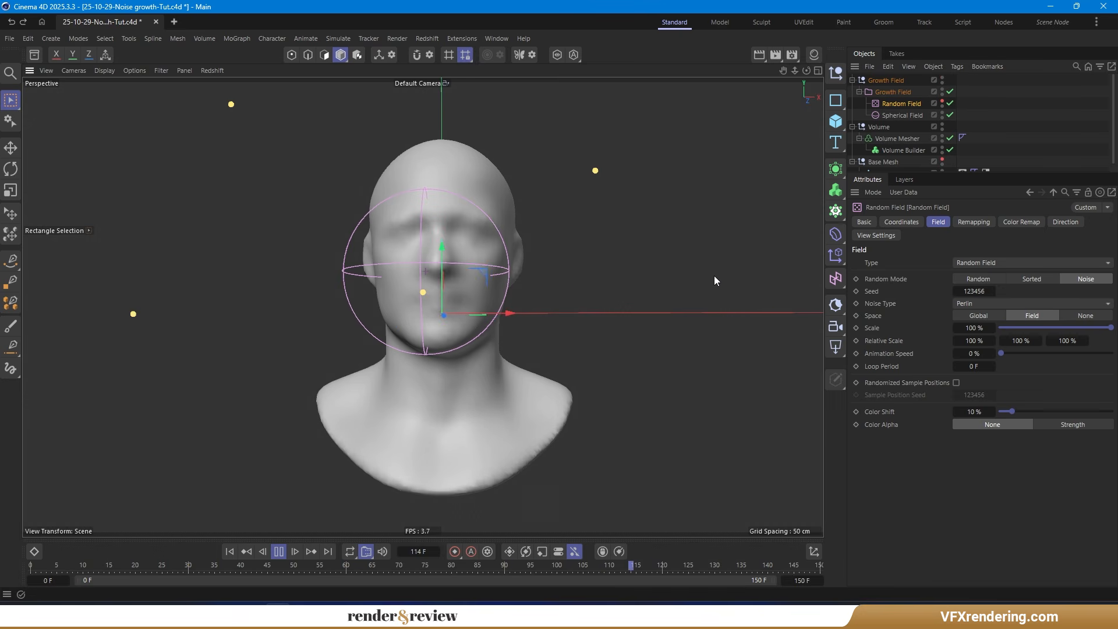
# Move the Spherical Field from the face back to the shoulder where it first started, stop playback and return to the first frame.
pyautogui.click(900, 115)
pyautogui.moveTo(467, 231); pyautogui.dragTo(344, 356)
pyautogui.click(279, 551)
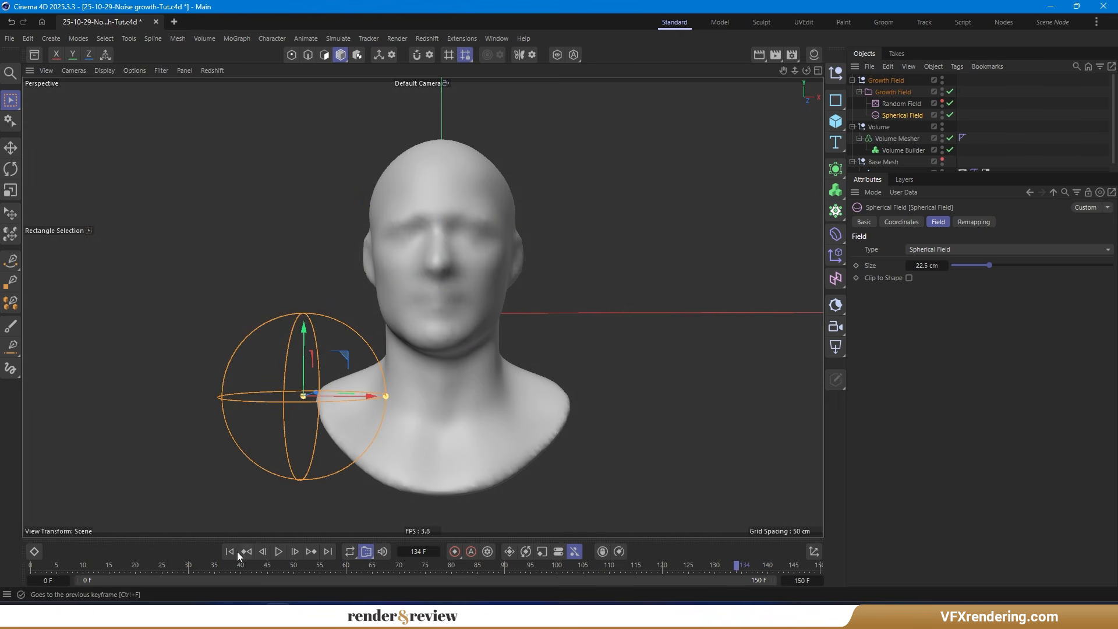
pyautogui.click(229, 550)
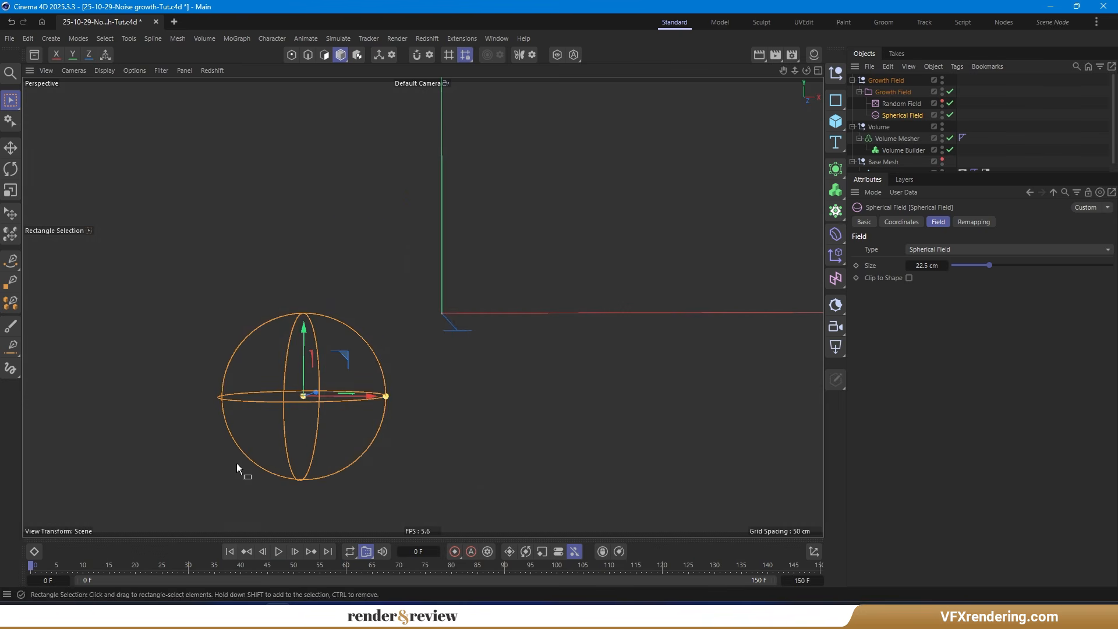
# Show the Base Mesh and adjust the Spherical Field's position so it slightly overlaps the tip of the shoulder.
pyautogui.click(942, 159)
pyautogui.keyDown('alt'); pyautogui.moveTo(368, 351); pyautogui.dragTo(416, 353); pyautogui.keyUp('alt')
pyautogui.moveTo(367, 385); pyautogui.dragTo(314, 394)
pyautogui.keyDown('alt'); pyautogui.moveTo(498, 429); pyautogui.dragTo(466, 417); pyautogui.keyUp('alt')
pyautogui.moveTo(332, 384); pyautogui.dragTo(346, 384)
pyautogui.keyDown('alt'); pyautogui.moveTo(576, 373); pyautogui.dragTo(579, 348); pyautogui.keyUp('alt')
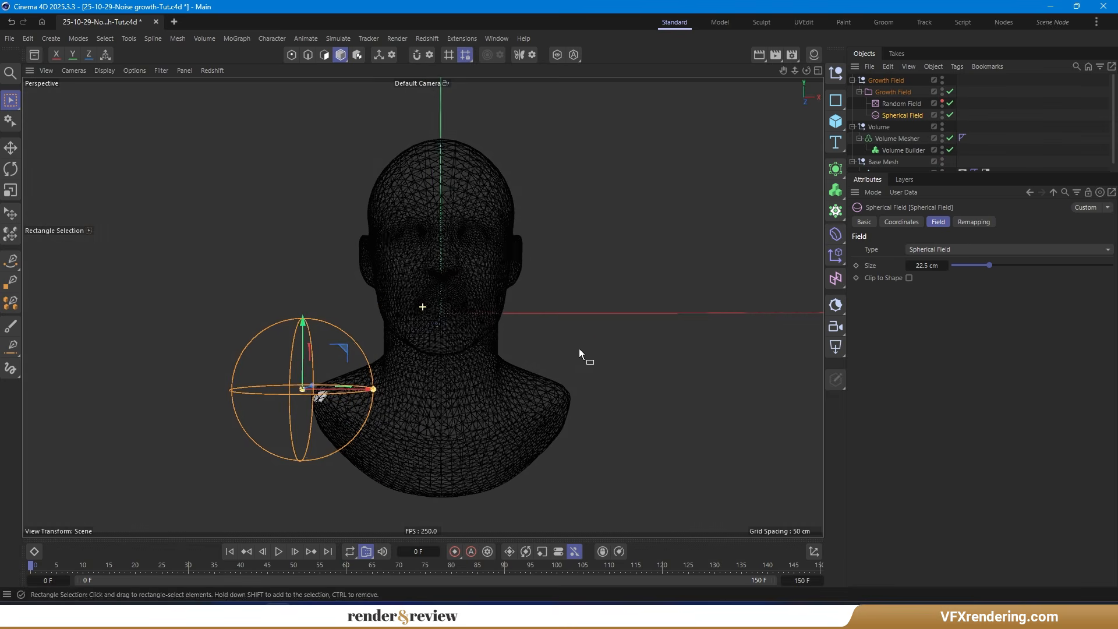
# Hide the Base Mesh in the viewport and open the Random Field's settings.
pyautogui.click(941, 159)
pyautogui.click(916, 104)
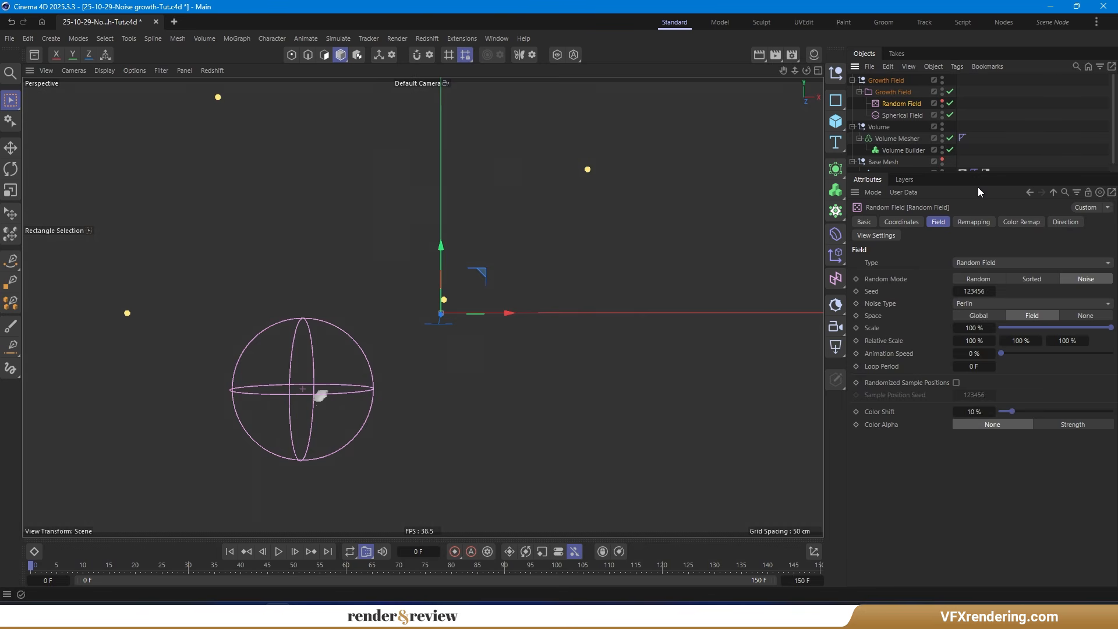
# Try the Cranal noise type on the Random Field, review the growth animation and return to the first frame.
pyautogui.click(966, 303)
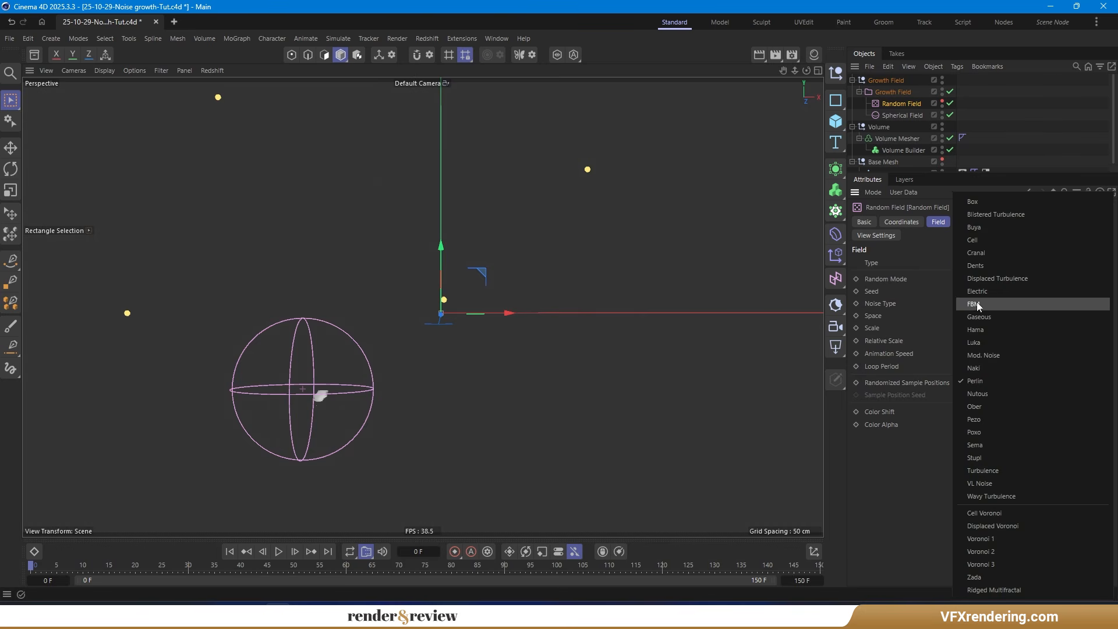
pyautogui.click(1014, 249)
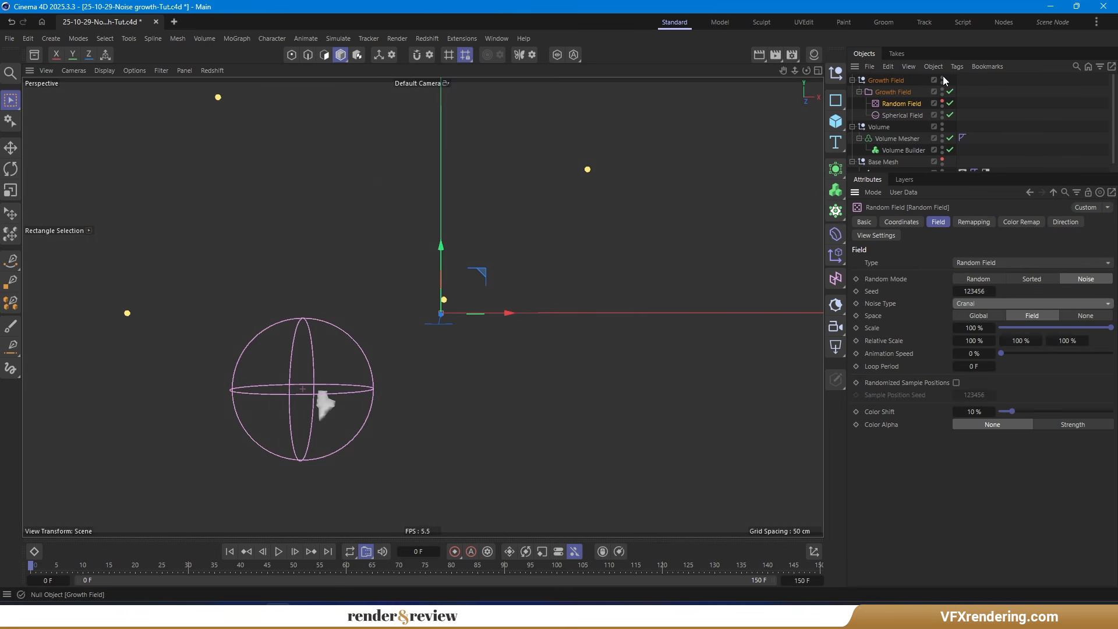
pyautogui.click(279, 550)
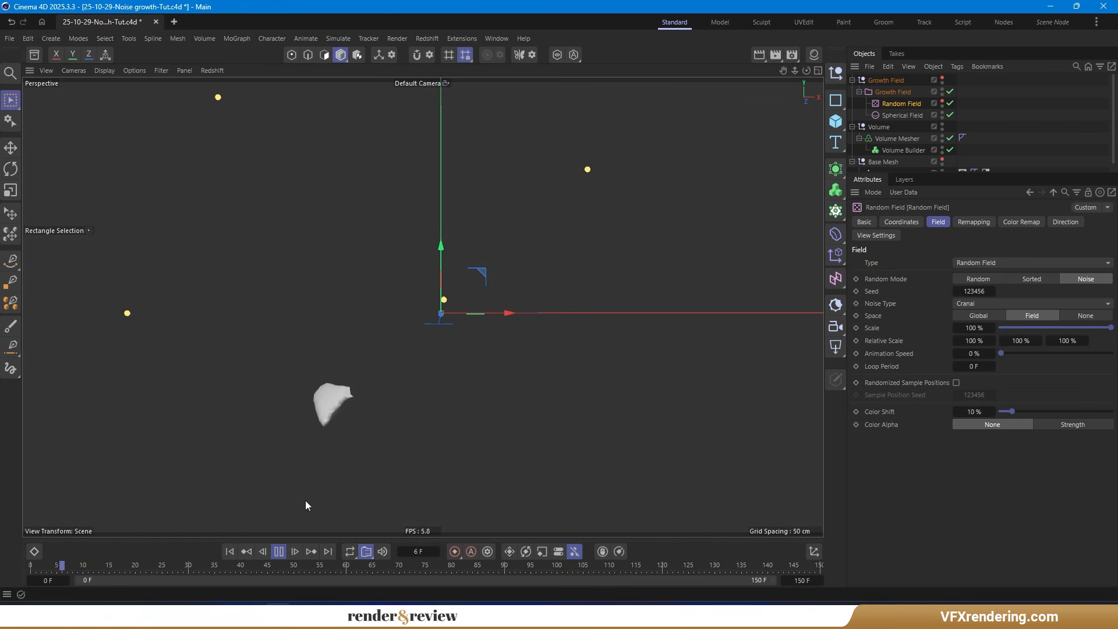
pyautogui.keyDown('alt'); pyautogui.moveTo(473, 401); pyautogui.dragTo(359, 404); pyautogui.keyUp('alt')
pyautogui.keyDown('alt'); pyautogui.moveTo(277, 381); pyautogui.dragTo(366, 389); pyautogui.keyUp('alt')
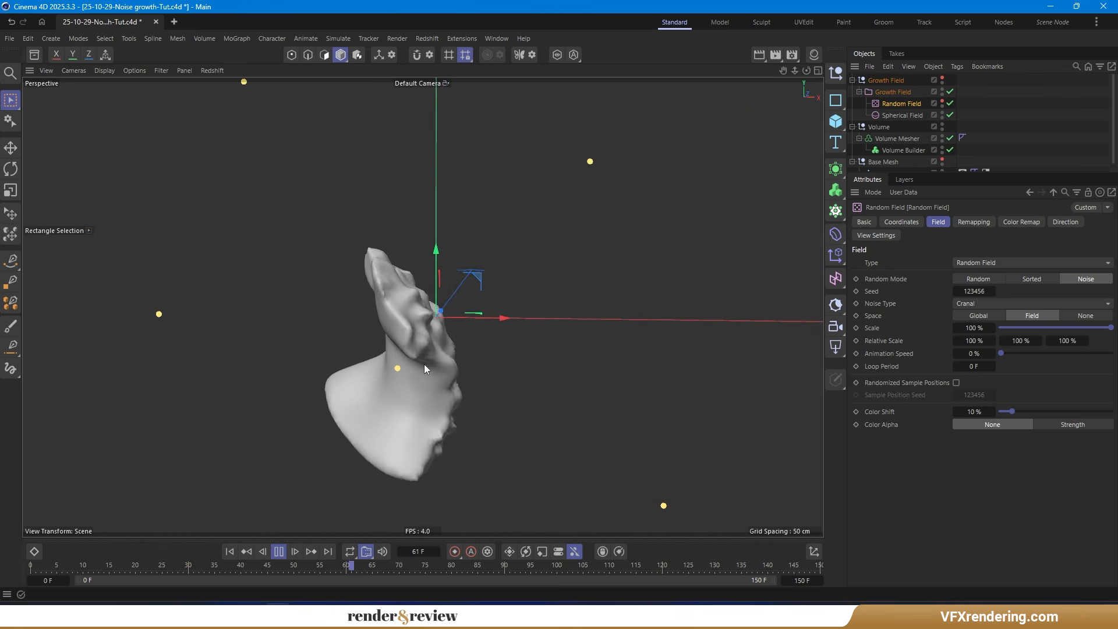
pyautogui.keyDown('alt'); pyautogui.moveTo(424, 364); pyautogui.dragTo(413, 368); pyautogui.keyUp('alt')
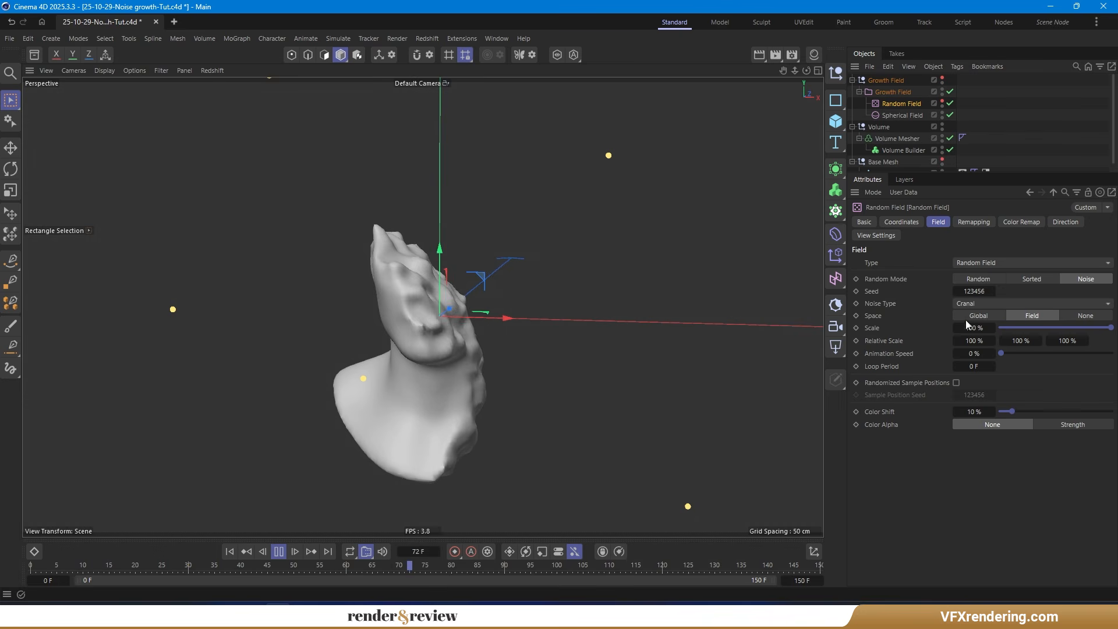
pyautogui.keyDown('alt'); pyautogui.moveTo(411, 336); pyautogui.dragTo(408, 310); pyautogui.keyUp('alt')
pyautogui.click(278, 552)
pyautogui.click(230, 551)
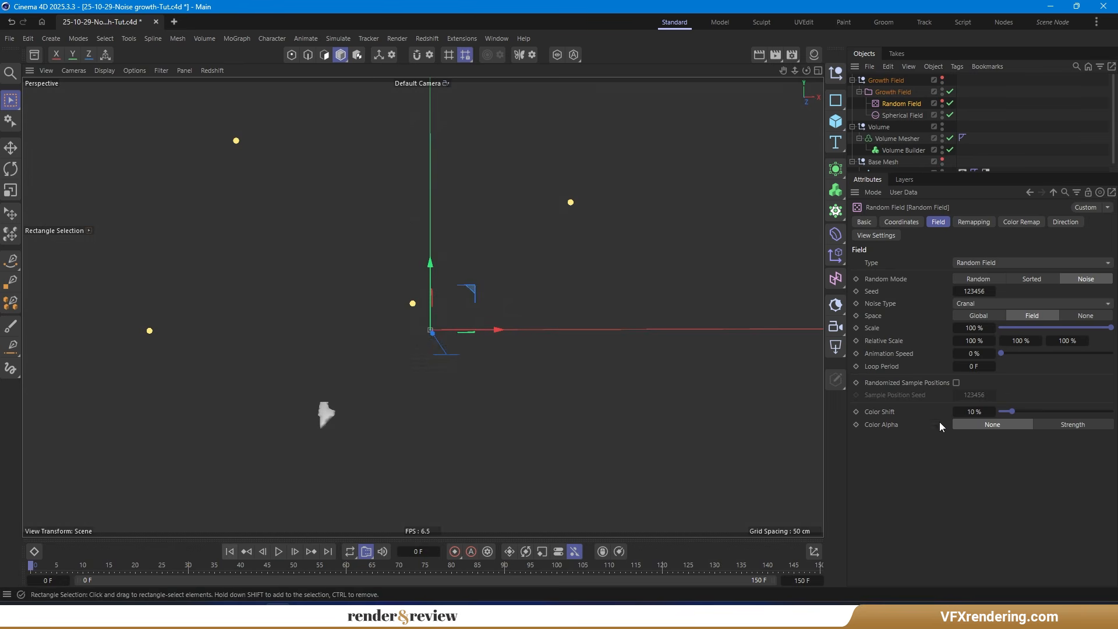
# Set the Random Field's noise type to VL Noise, watch the growth animation around the bust, then stop and return to the first frame.
pyautogui.click(1002, 303)
pyautogui.click(1004, 471)
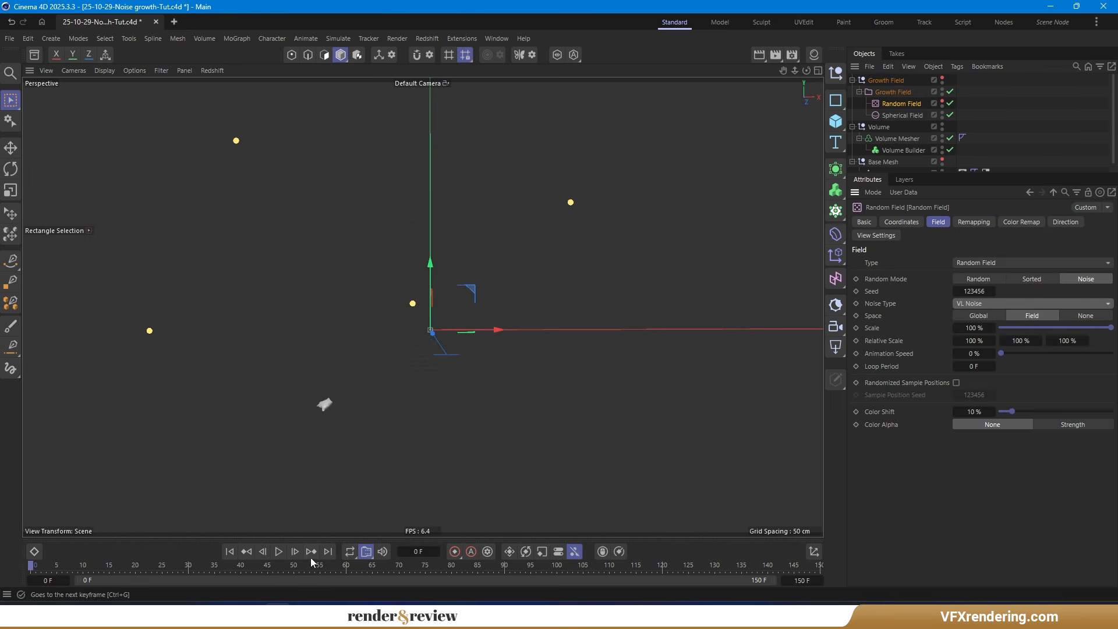
pyautogui.click(278, 551)
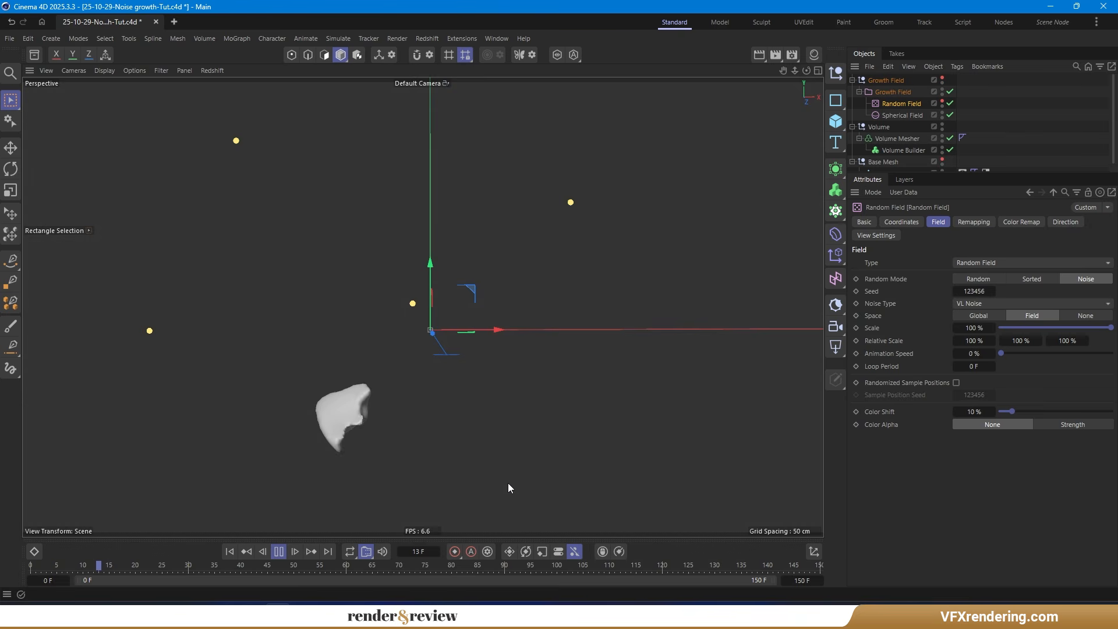
pyautogui.keyDown('alt'); pyautogui.moveTo(506, 482); pyautogui.dragTo(417, 410); pyautogui.keyUp('alt')
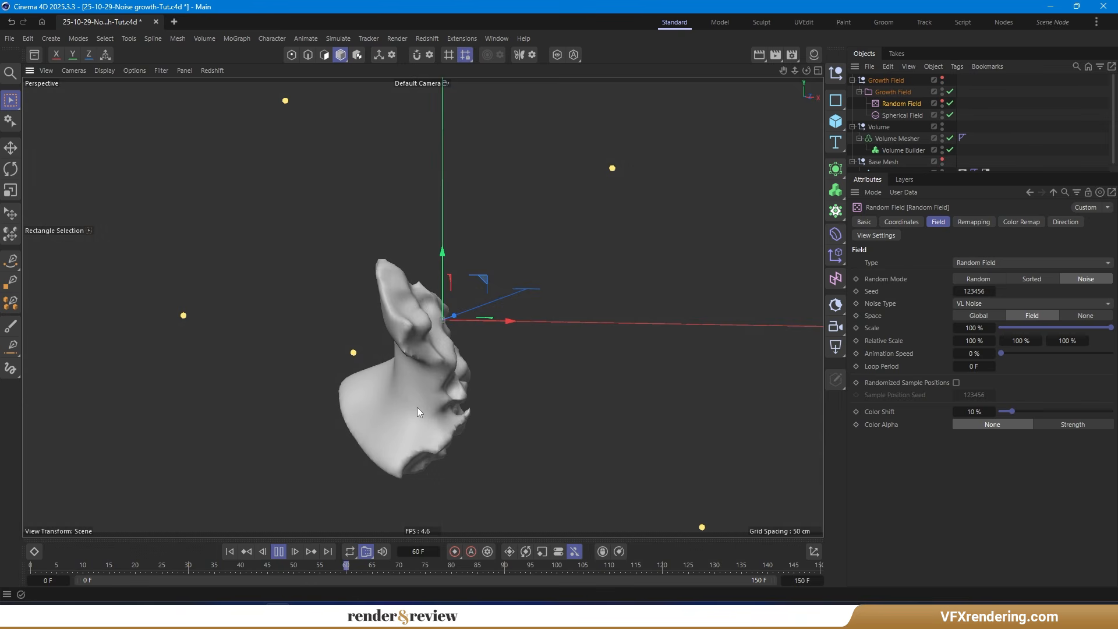
pyautogui.keyDown('alt'); pyautogui.moveTo(392, 393); pyautogui.dragTo(274, 410); pyautogui.keyUp('alt')
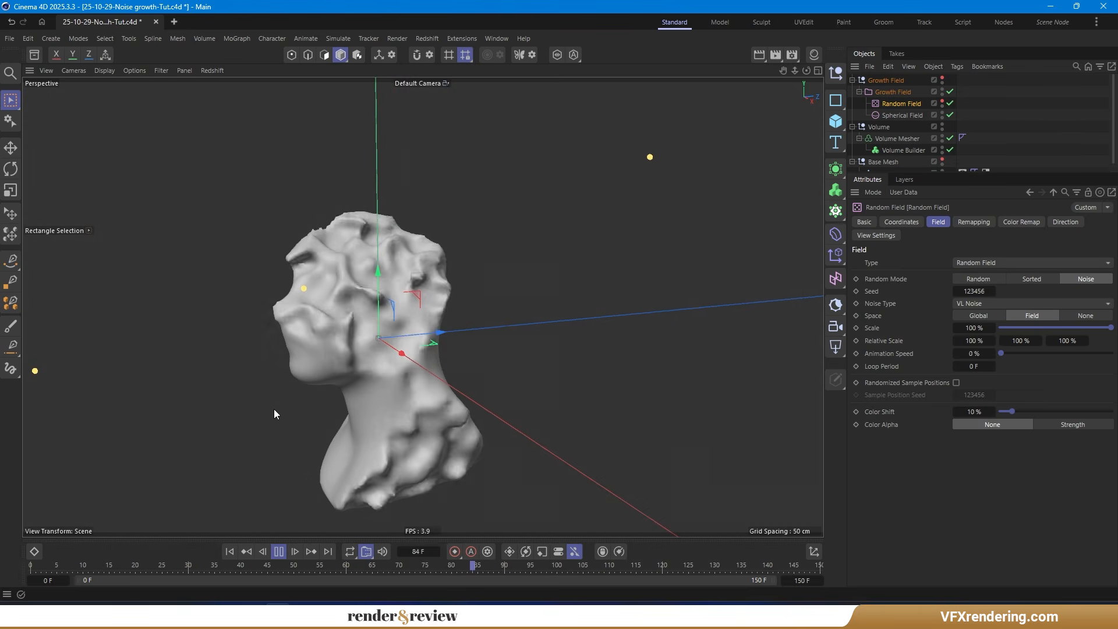
pyautogui.keyDown('alt'); pyautogui.moveTo(256, 394); pyautogui.dragTo(325, 393); pyautogui.keyUp('alt')
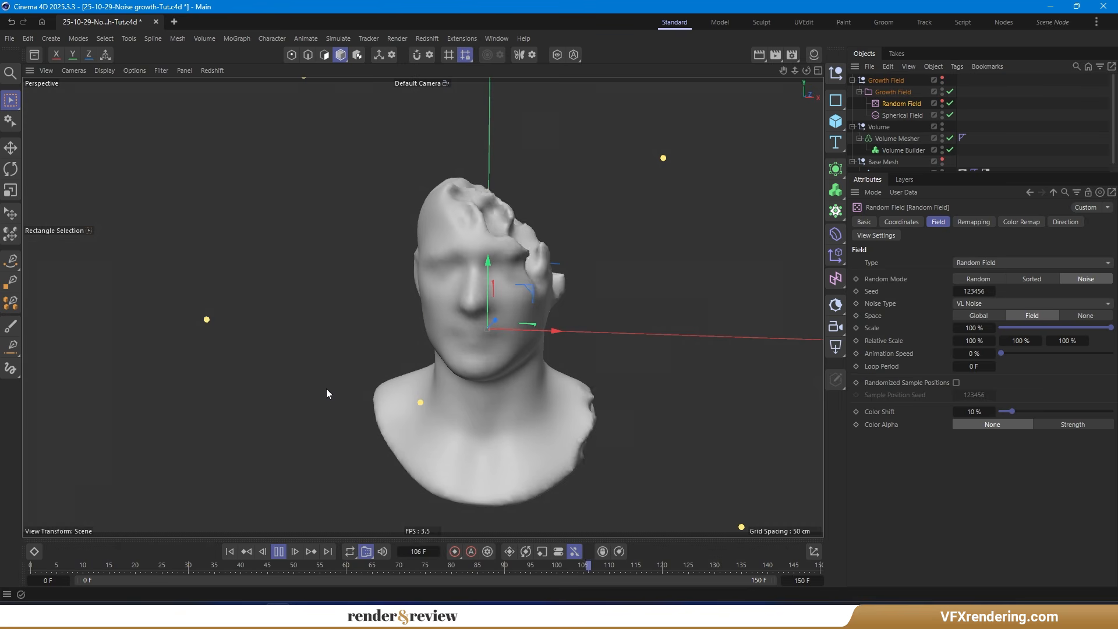
pyautogui.keyDown('alt'); pyautogui.moveTo(622, 369); pyautogui.dragTo(499, 350); pyautogui.keyUp('alt')
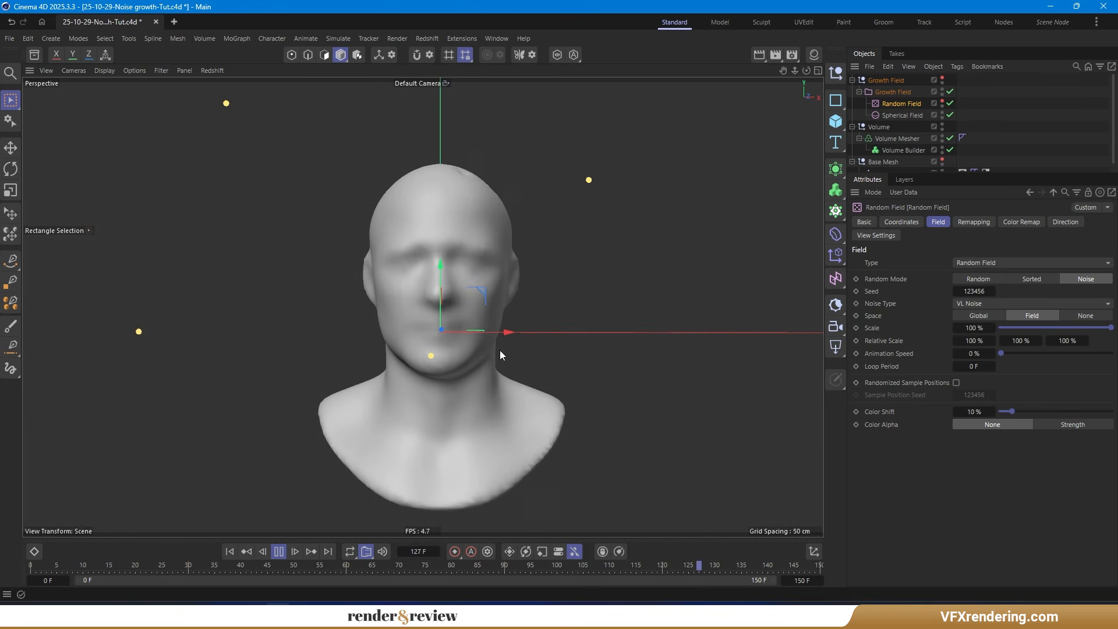
pyautogui.scroll(-1, 1010, 174)
pyautogui.click(1007, 170)
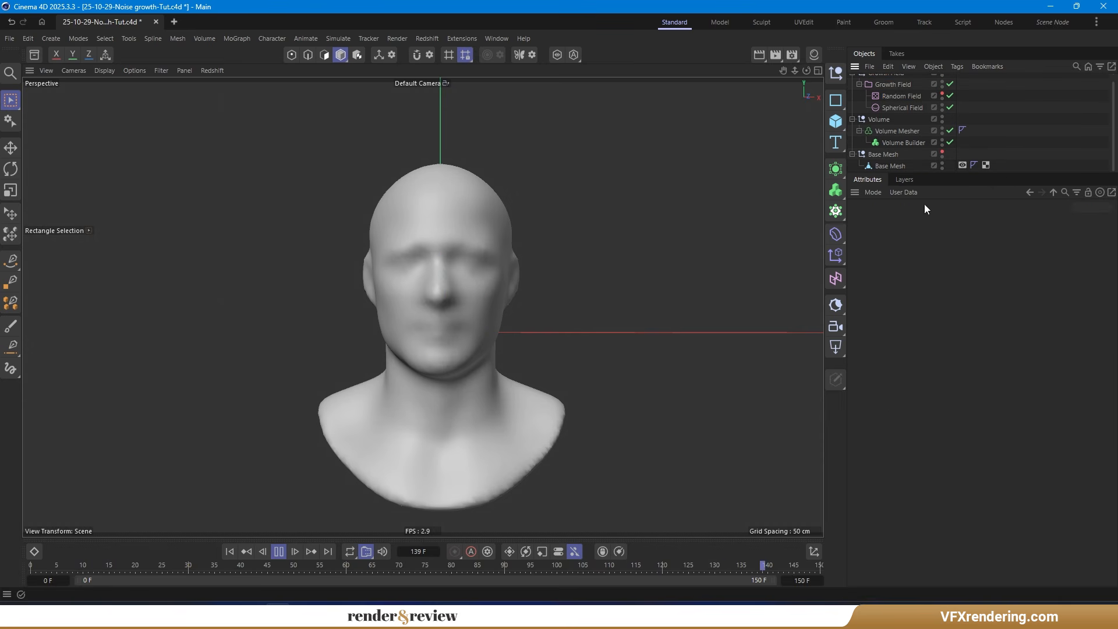
pyautogui.click(278, 550)
pyautogui.click(229, 551)
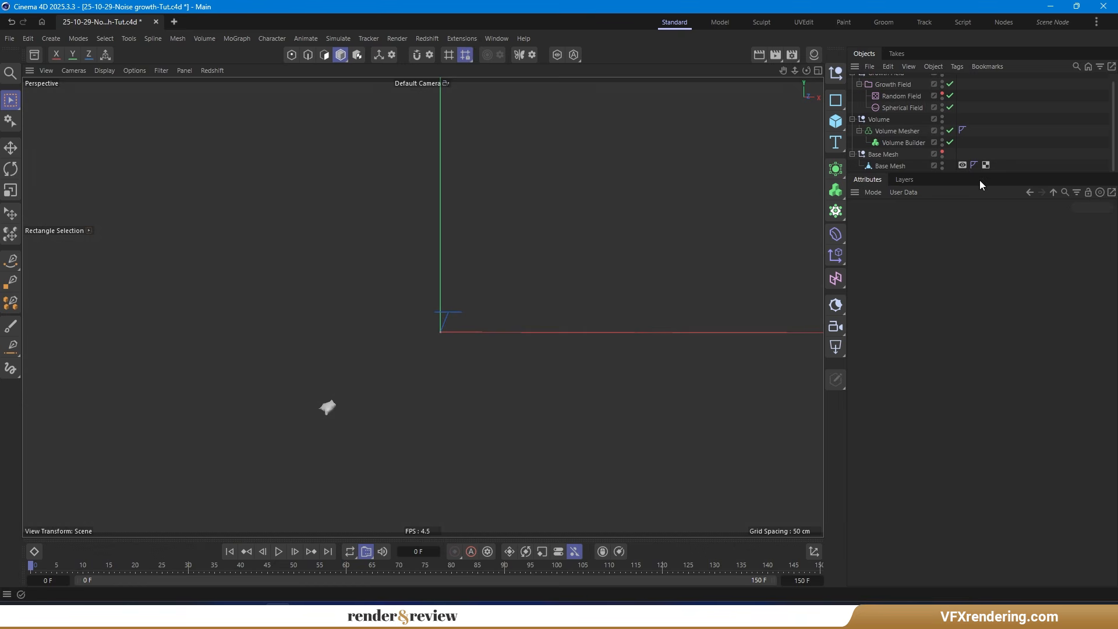
# Enlarge the object list and add a Connect generator as the parent of the Volume Mesher.
pyautogui.moveTo(981, 175); pyautogui.dragTo(981, 193)
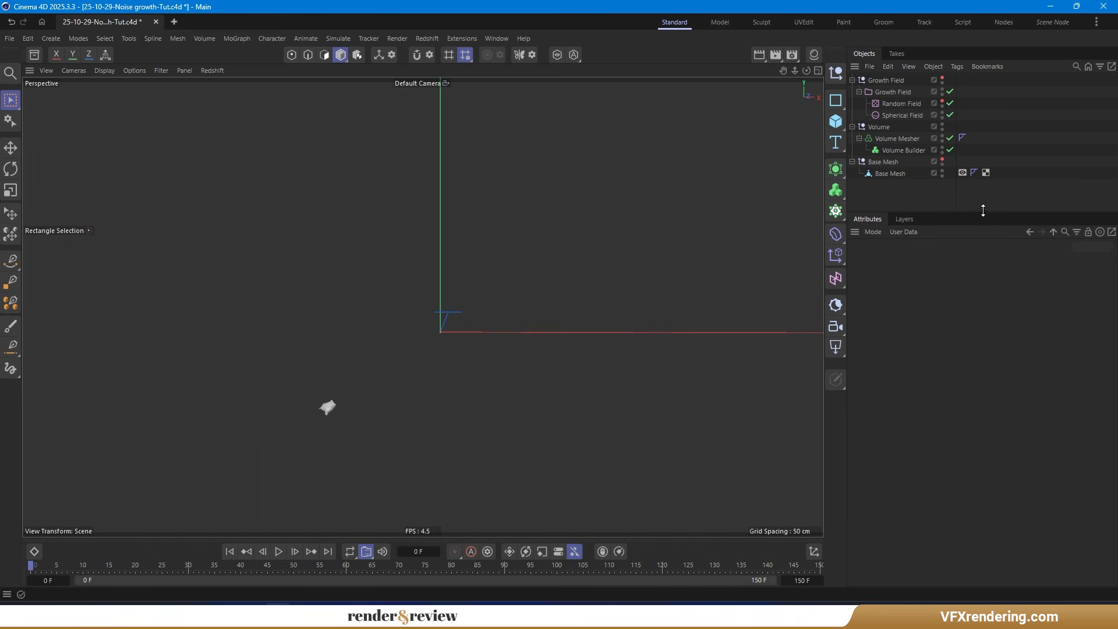
pyautogui.click(890, 139)
pyautogui.click(835, 169)
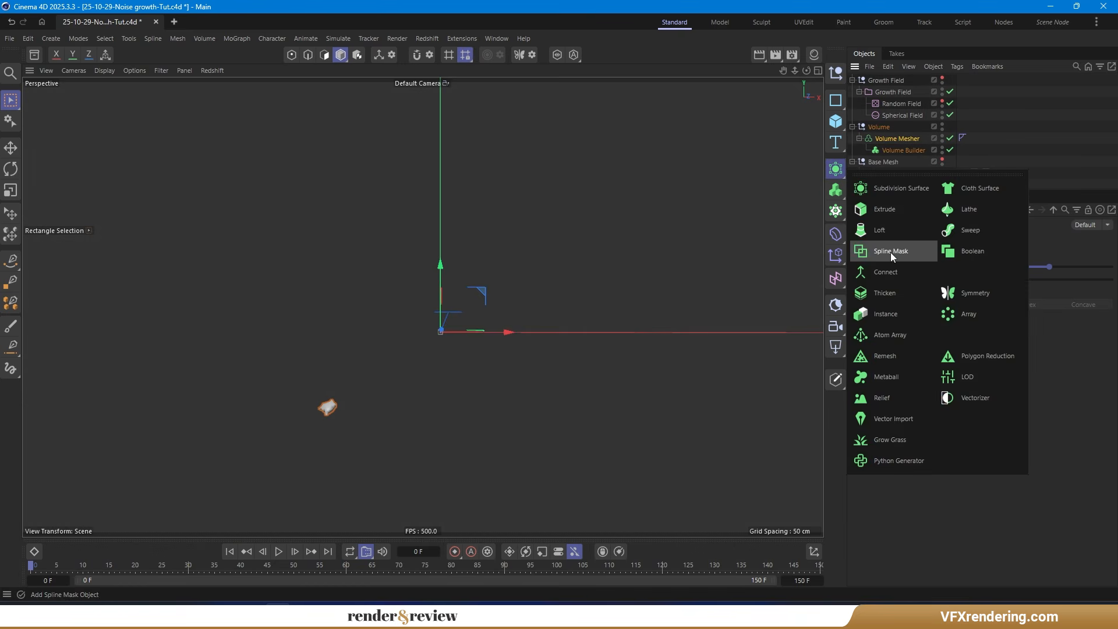
pyautogui.keyDown('alt'); pyautogui.click(886, 272); pyautogui.keyUp('alt')
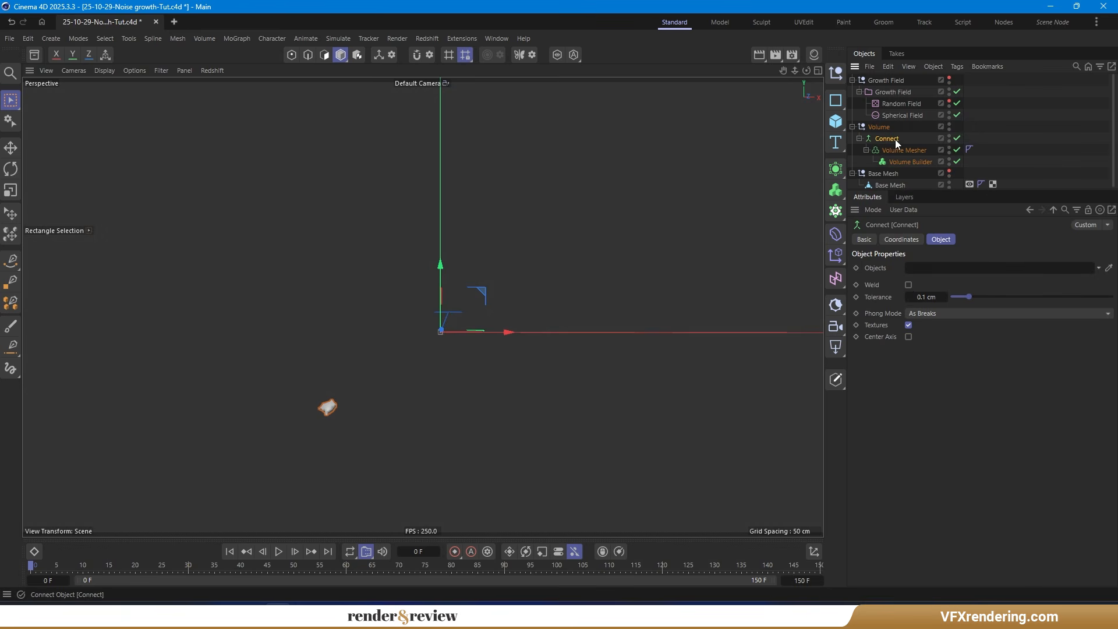
# Add a Vertex Map tag to the Connect object and disable its Use Deformed Points option.
pyautogui.rightClick(897, 141)
pyautogui.moveTo(994, 148)
pyautogui.moveTo(1014, 173)
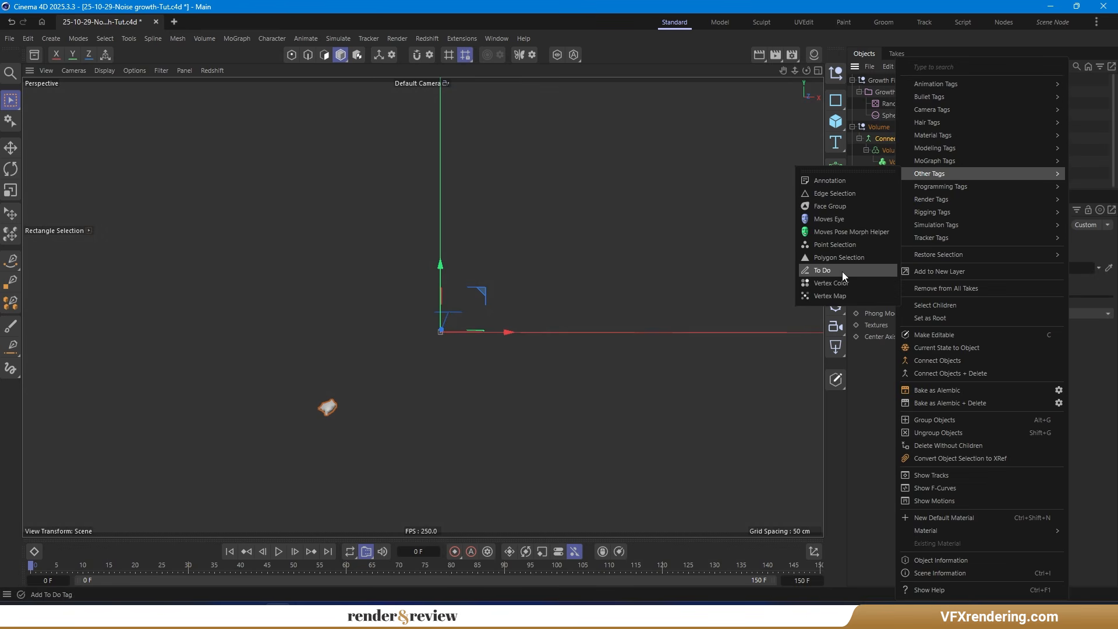
pyautogui.click(844, 289)
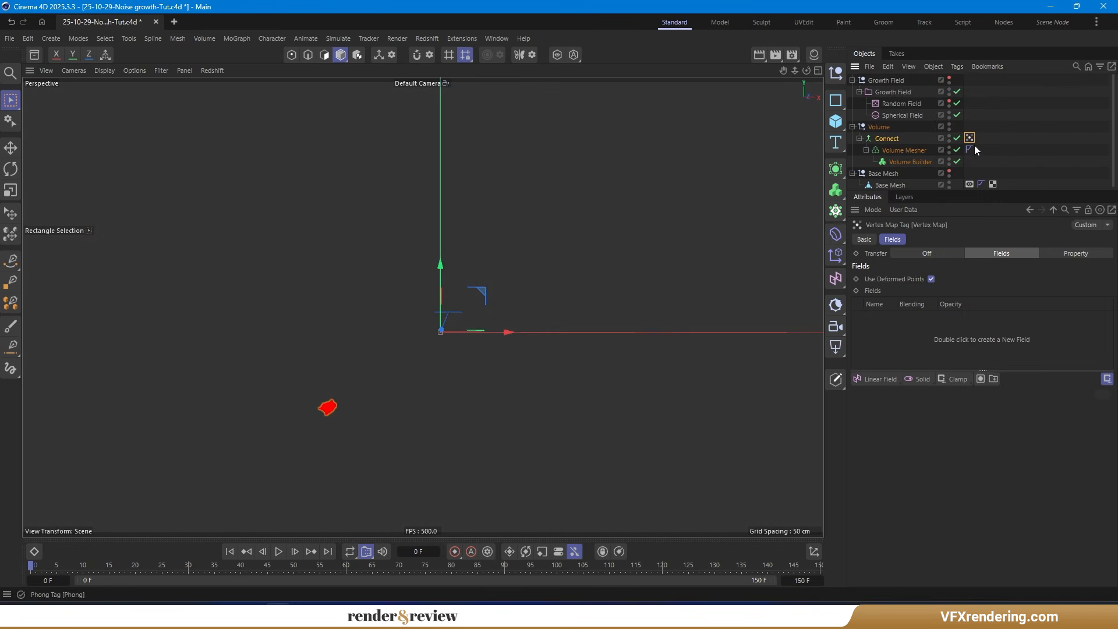
pyautogui.click(931, 279)
# Add the Base Mesh object to the Vertex Map's fields and set its layer radius to 2 cm.
pyautogui.click(896, 184)
pyautogui.moveTo(899, 189); pyautogui.dragTo(896, 319)
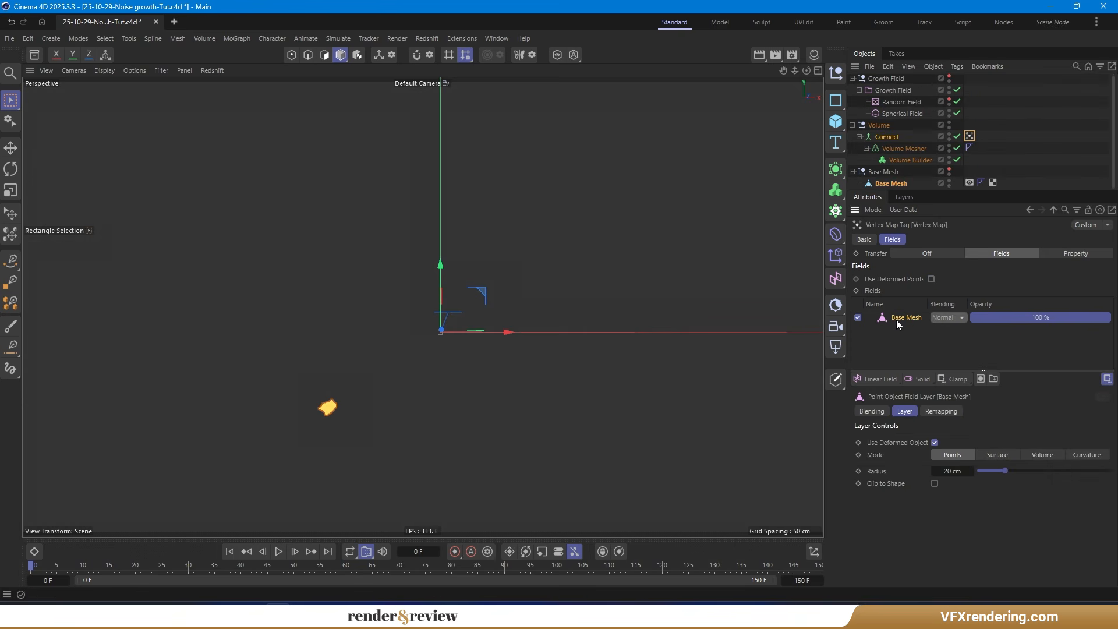
pyautogui.click(948, 474)
pyautogui.write('2')
pyautogui.press('Return')
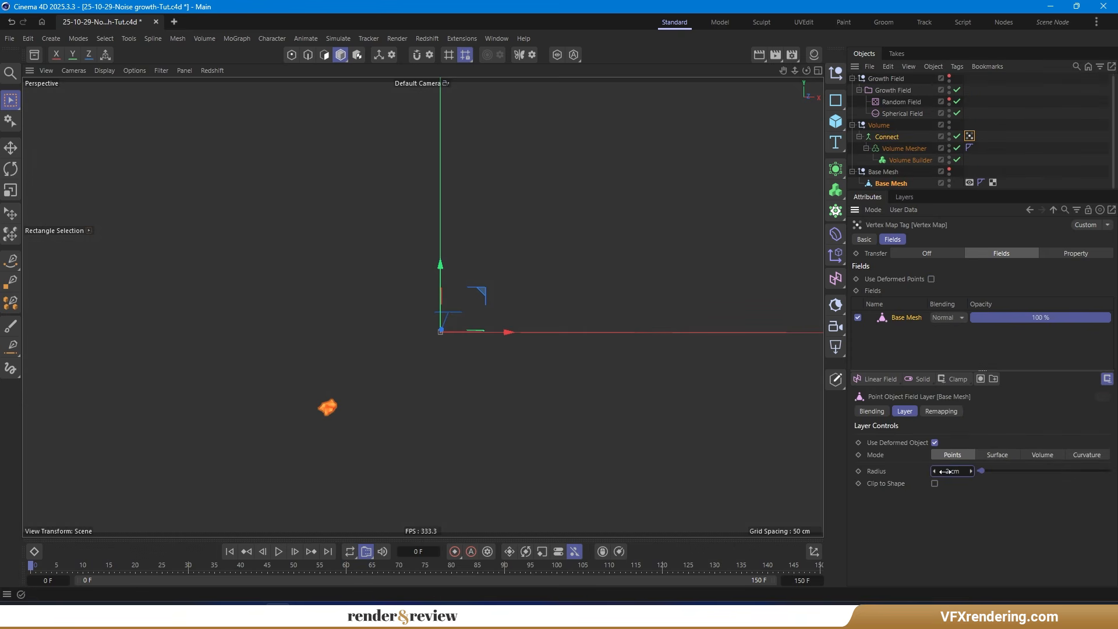
# Play the growth animation and try radii of 5 cm and 10 cm on the Base Mesh field layer.
pyautogui.click(278, 551)
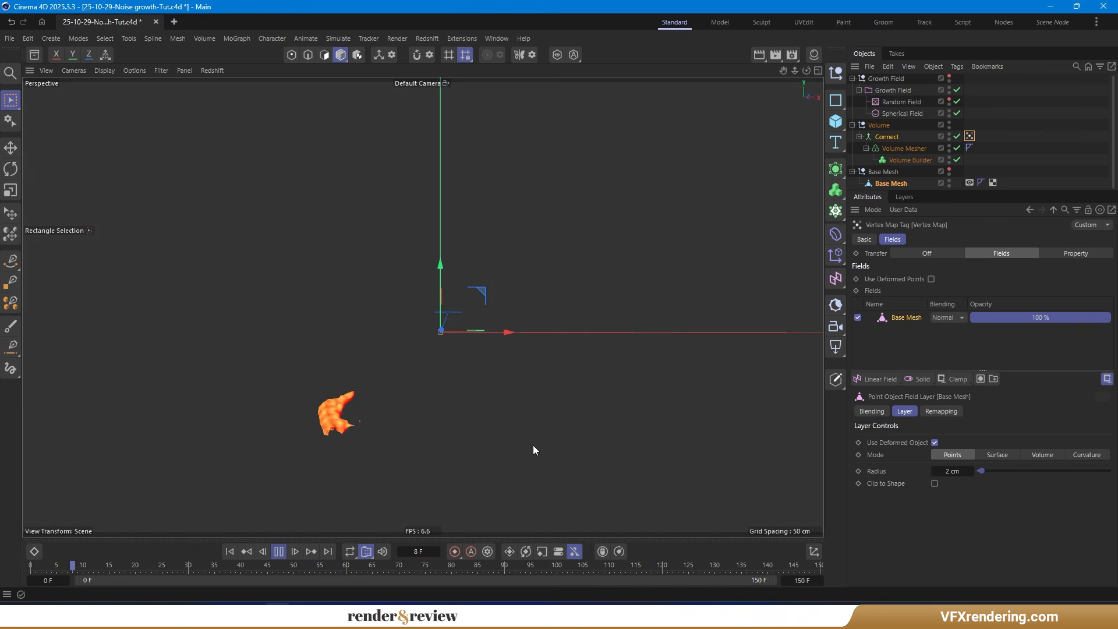
pyautogui.click(948, 472)
pyautogui.write('5')
pyautogui.press('Return')
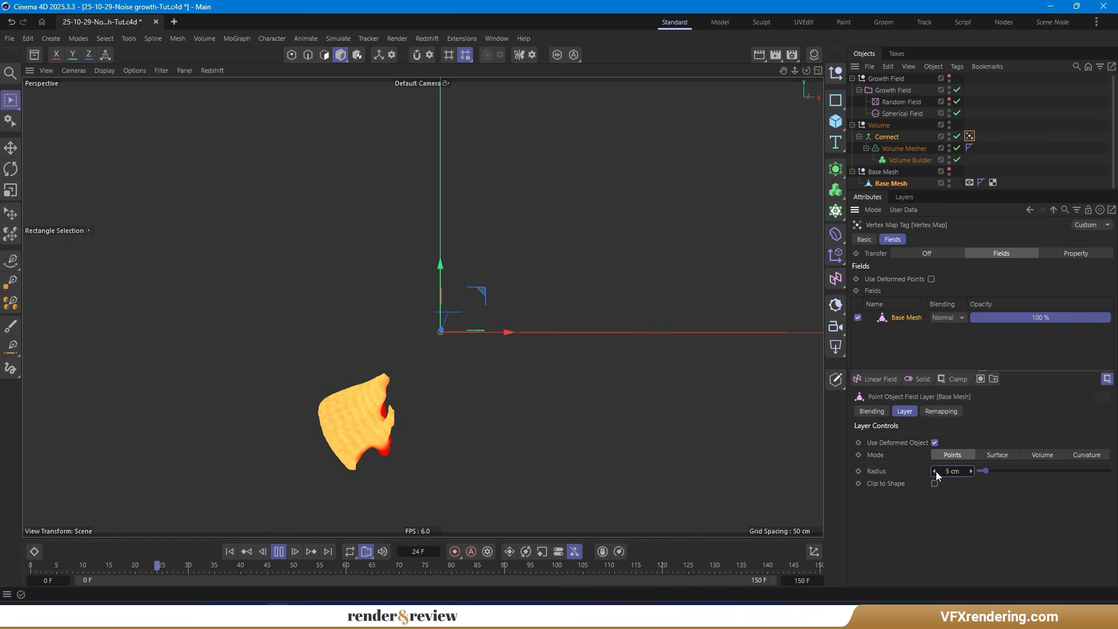
pyautogui.keyDown('alt'); pyautogui.moveTo(368, 344); pyautogui.dragTo(403, 305); pyautogui.keyUp('alt')
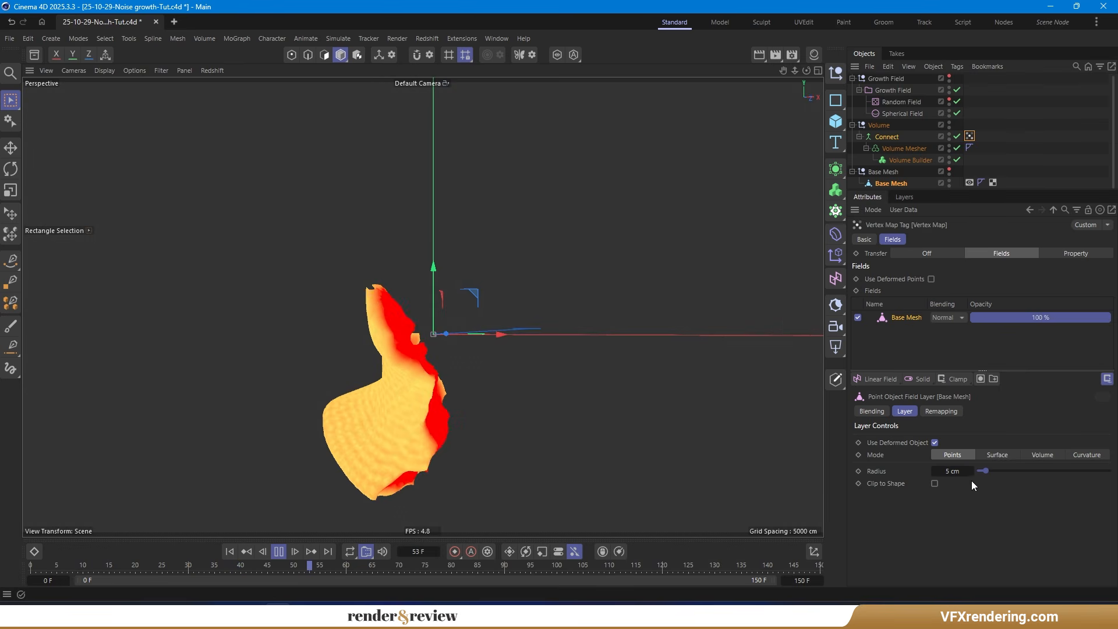
pyautogui.click(953, 472)
pyautogui.keyDown('alt'); pyautogui.moveTo(388, 312); pyautogui.dragTo(337, 321); pyautogui.keyUp('alt')
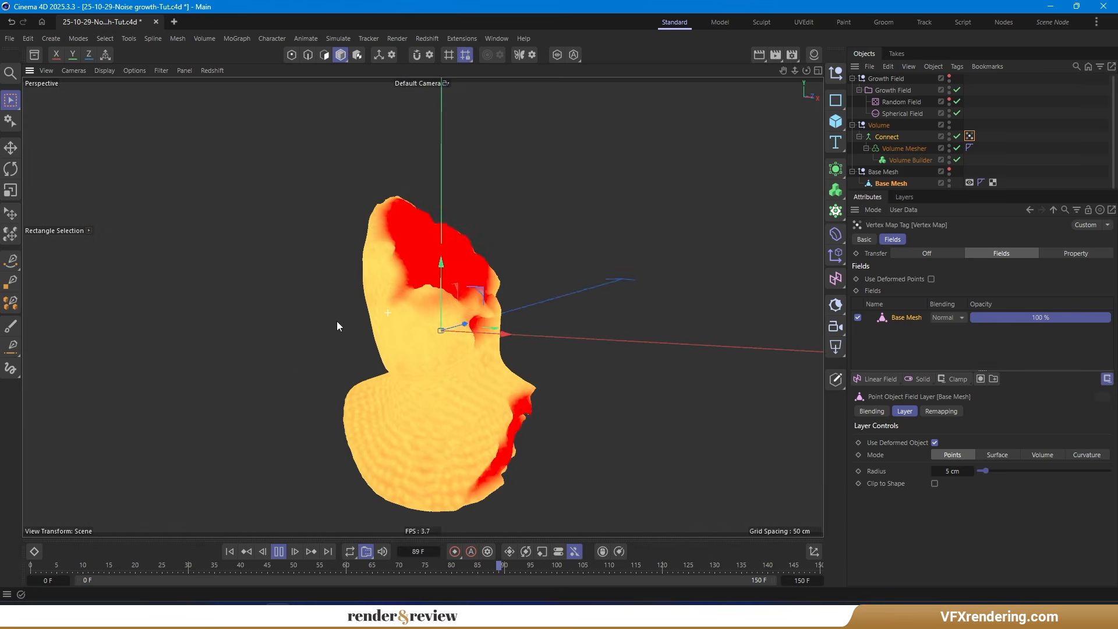
pyautogui.click(949, 471)
pyautogui.write('10')
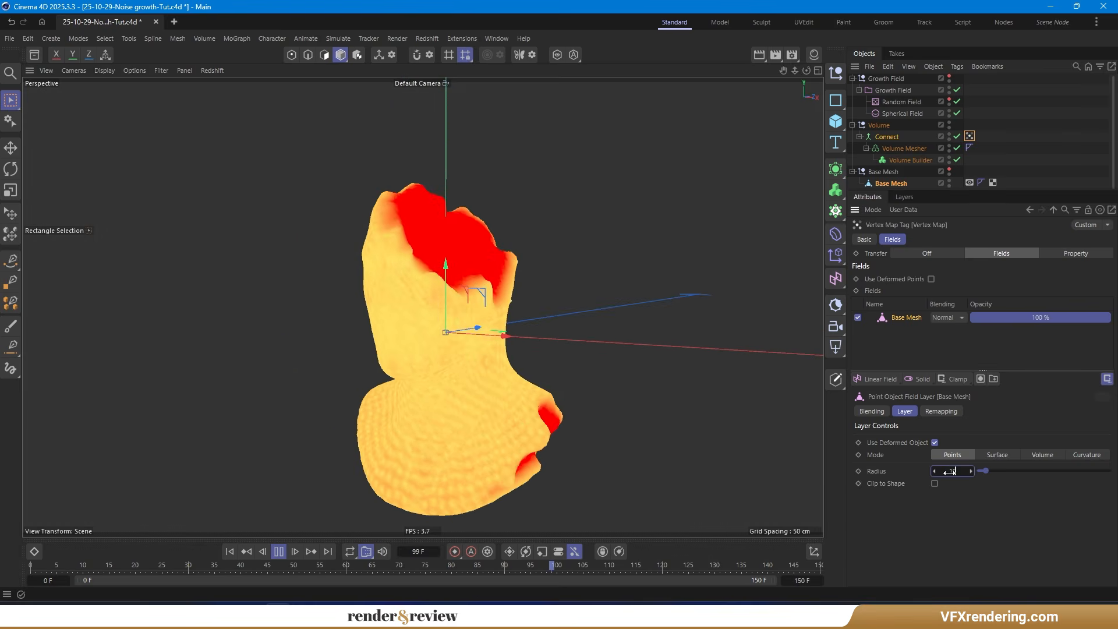
pyautogui.press('Return')
# Switch the Base Mesh field layer's mode to Surface and set its radius to 5 cm.
pyautogui.click(998, 455)
pyautogui.click(954, 471)
pyautogui.write('5')
pyautogui.press('Return')
# Display the mesh with Gouraud Shading (Lines) and restart the growth animation from the first frame.
pyautogui.keyDown('alt'); pyautogui.moveTo(387, 259); pyautogui.dragTo(495, 235); pyautogui.keyUp('alt')
pyautogui.press('n')
pyautogui.press('b')
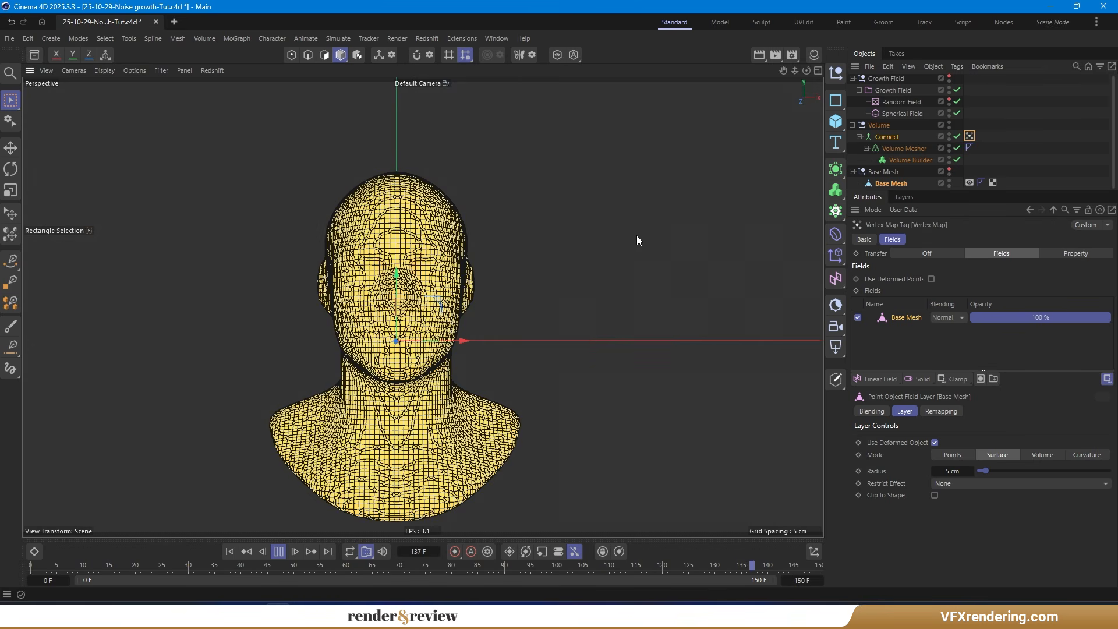
pyautogui.click(229, 552)
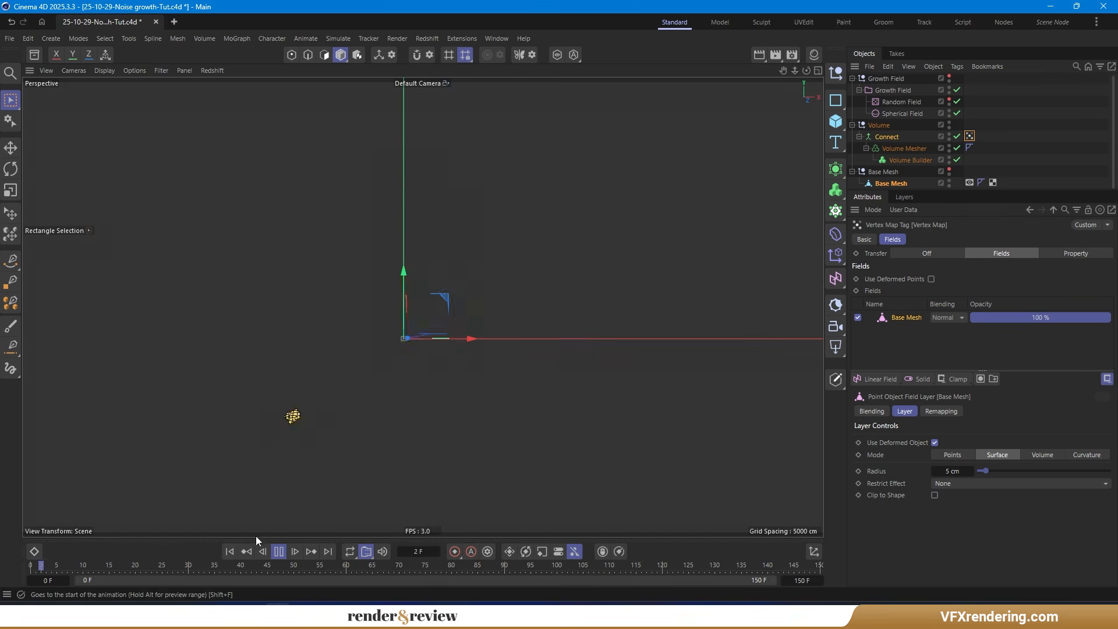
# Set the Base Mesh field layer's radius to 3 cm and inspect the vertex map on the growing edges.
pyautogui.keyDown('alt'); pyautogui.moveTo(270, 371); pyautogui.dragTo(333, 389); pyautogui.keyUp('alt')
pyautogui.moveTo(963, 471); pyautogui.dragTo(939, 470)
pyautogui.write('3')
pyautogui.press('Return')
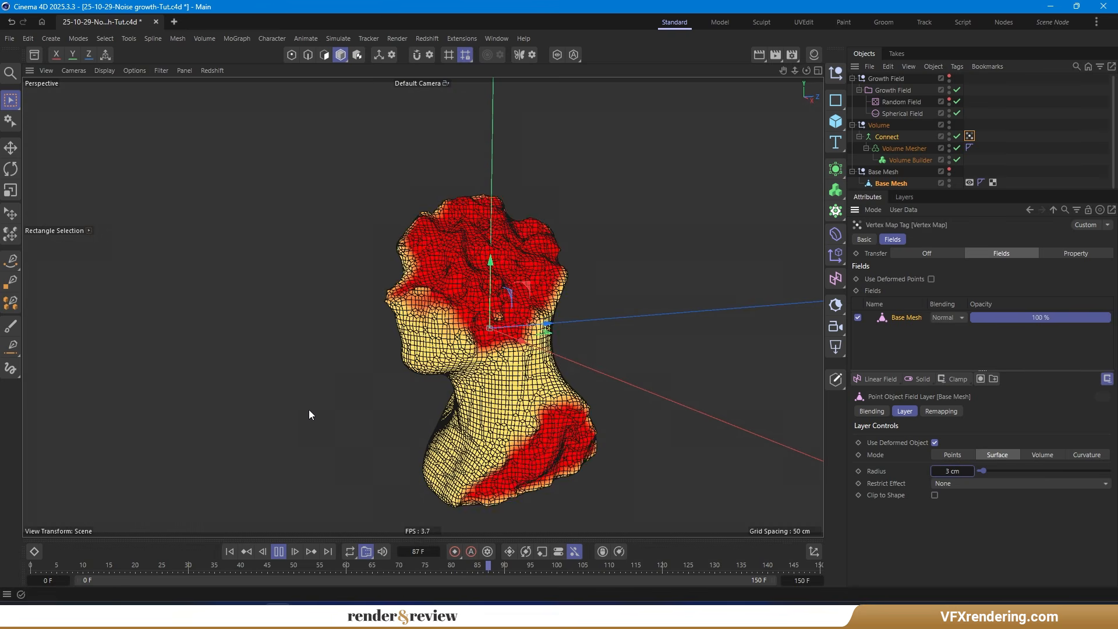
pyautogui.keyDown('alt'); pyautogui.moveTo(333, 348); pyautogui.dragTo(430, 334); pyautogui.keyUp('alt')
# Stop playback and add a Remesh generator above the Volume Mesher, using the Instant Mesh algorithm with Triangles polygons.
pyautogui.click(904, 148)
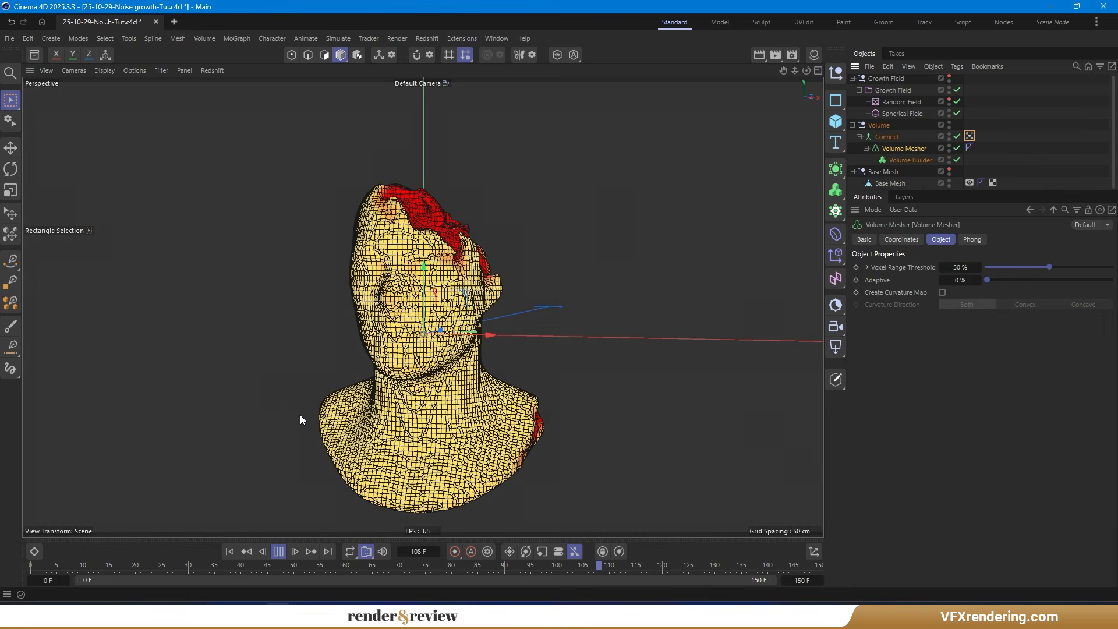
pyautogui.click(278, 551)
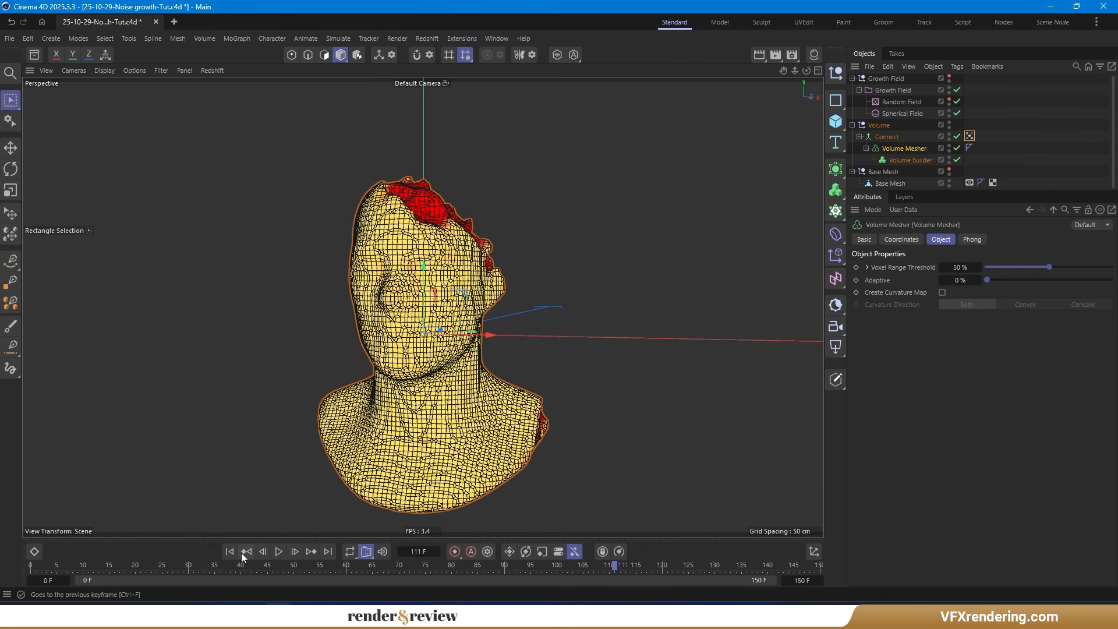
pyautogui.click(836, 169)
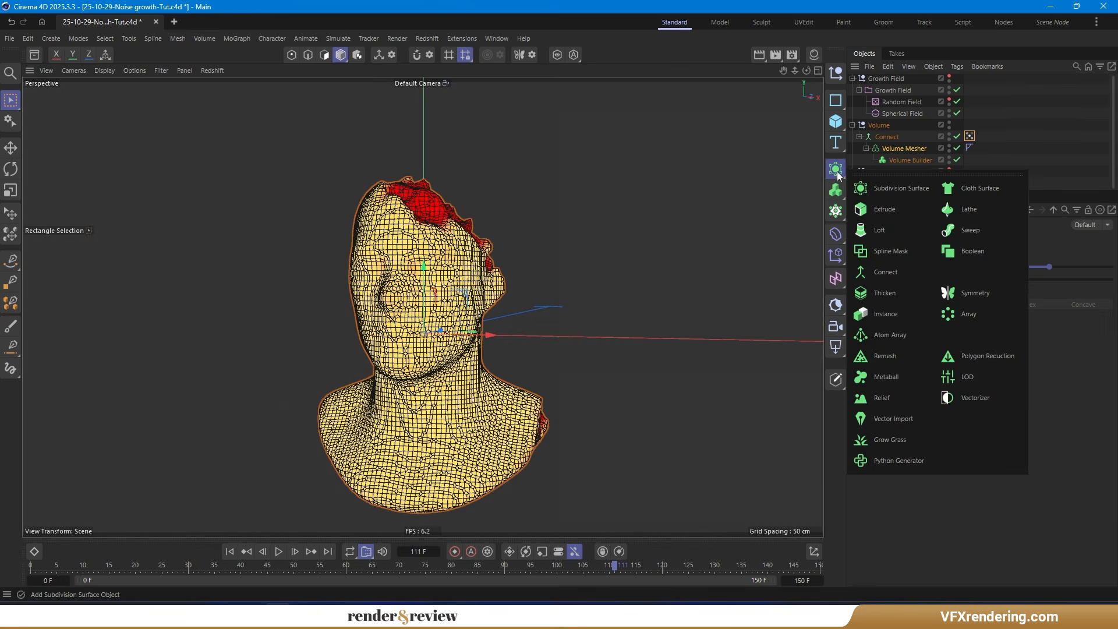
pyautogui.keyDown('alt'); pyautogui.click(890, 354); pyautogui.keyUp('alt')
pyautogui.click(971, 266)
pyautogui.click(1067, 279)
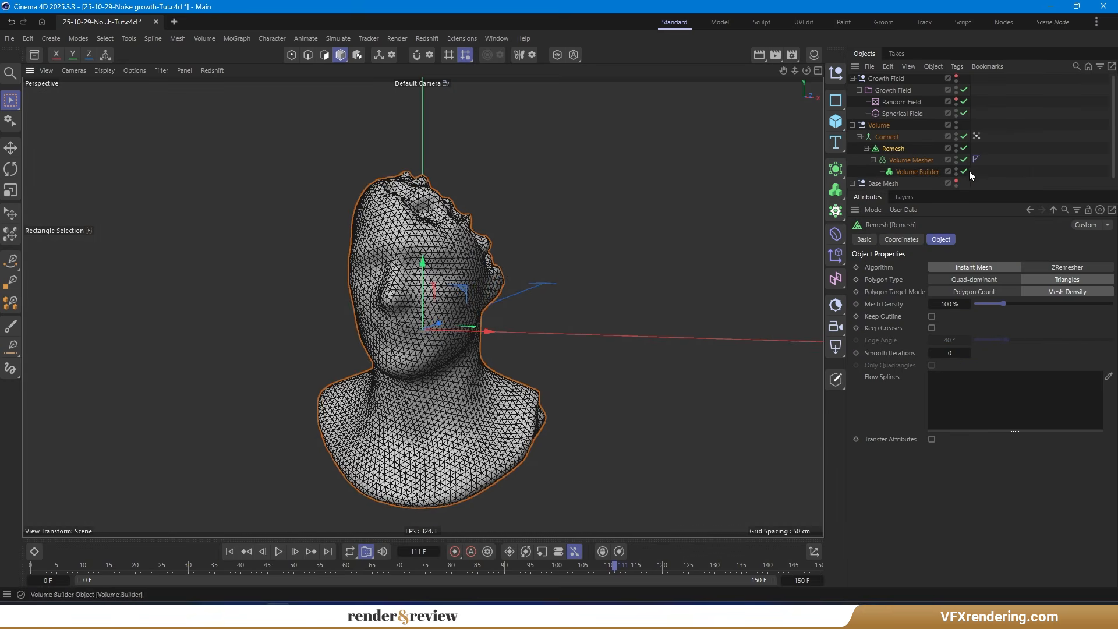
# Check the Connect object's Vertex Map tag on the remeshed surface, return to the first frame and clear the selection.
pyautogui.click(976, 135)
pyautogui.click(229, 551)
pyautogui.keyDown('alt'); pyautogui.moveTo(322, 347); pyautogui.dragTo(357, 331); pyautogui.keyUp('alt')
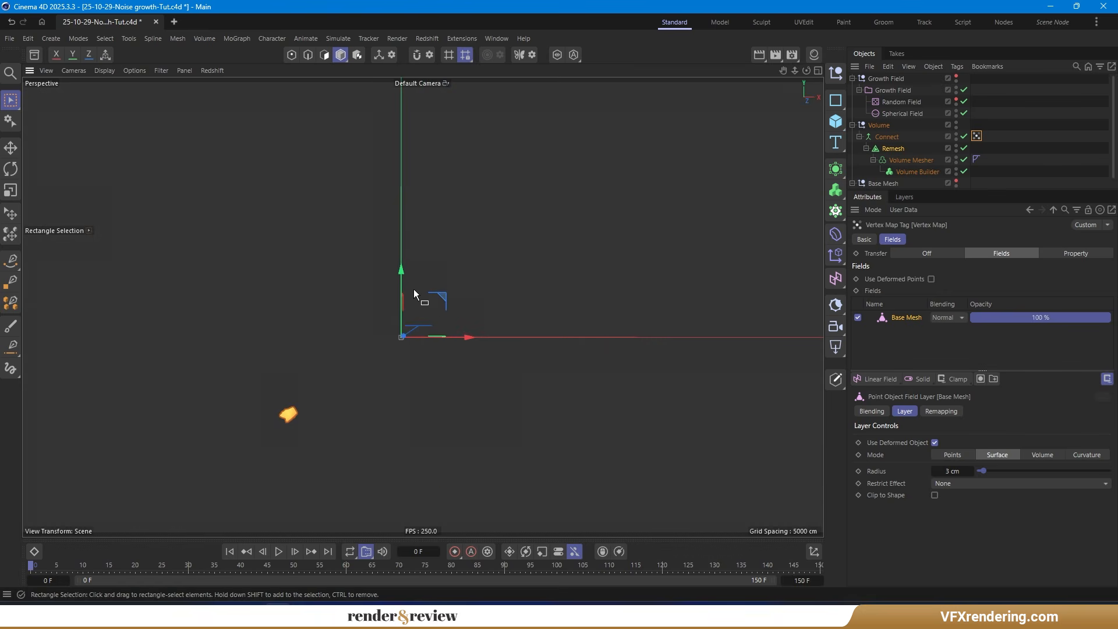
pyautogui.click(986, 170)
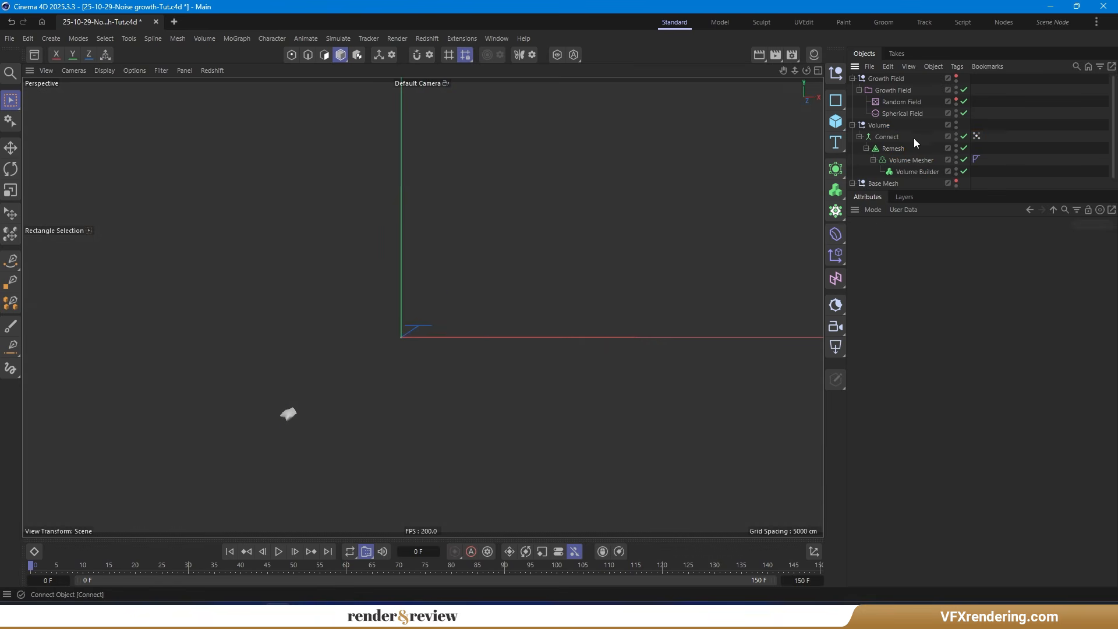
# Review the Growth Field's layer stack, checking the settings of the Spherical Field, Curve, Random Field and Decay layers.
pyautogui.click(874, 90)
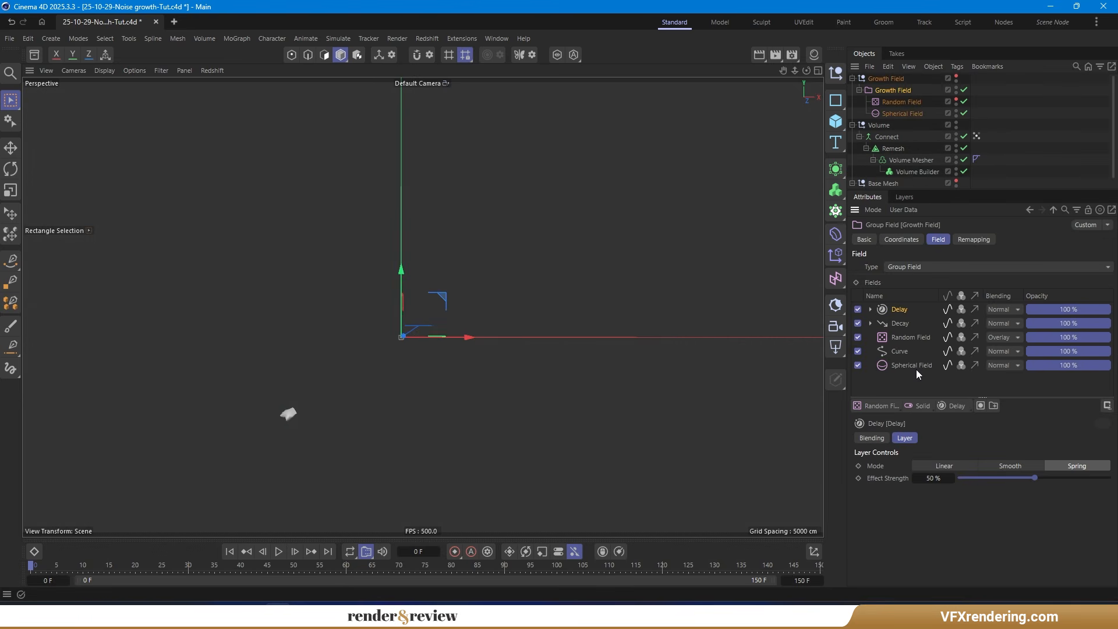
pyautogui.click(914, 367)
pyautogui.click(895, 351)
pyautogui.scroll(-1, 885, 532)
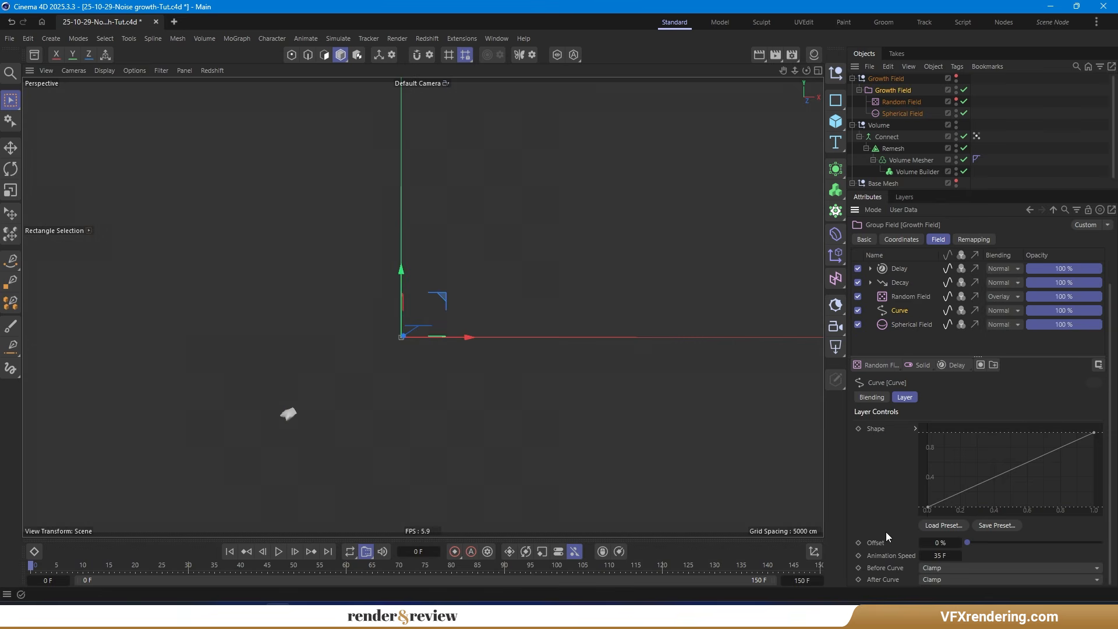
pyautogui.click(906, 296)
pyautogui.click(898, 282)
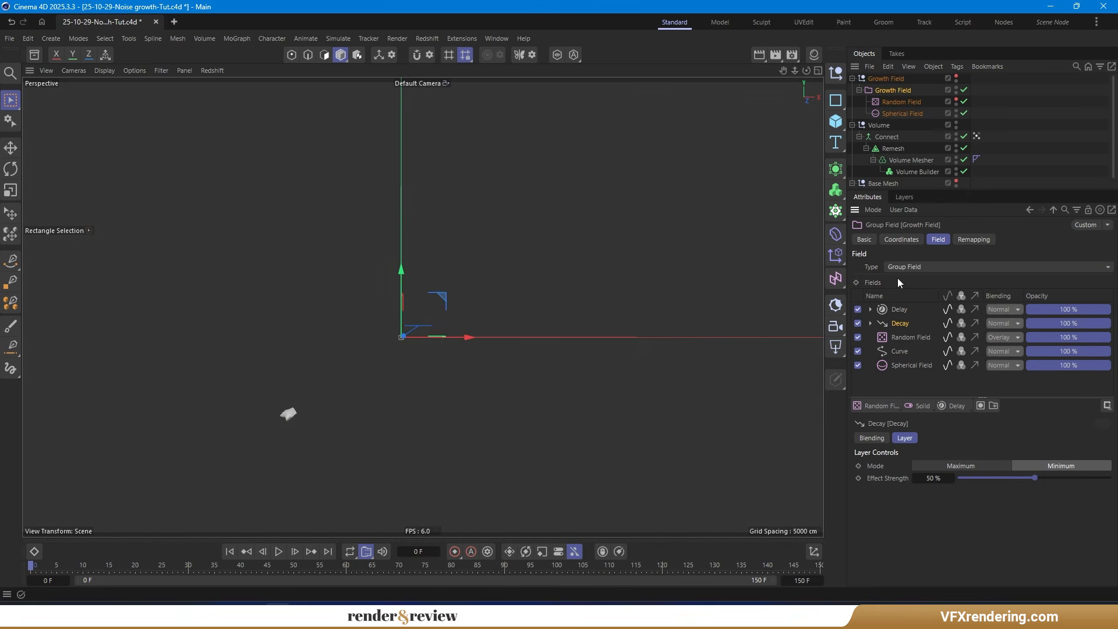
pyautogui.click(928, 381)
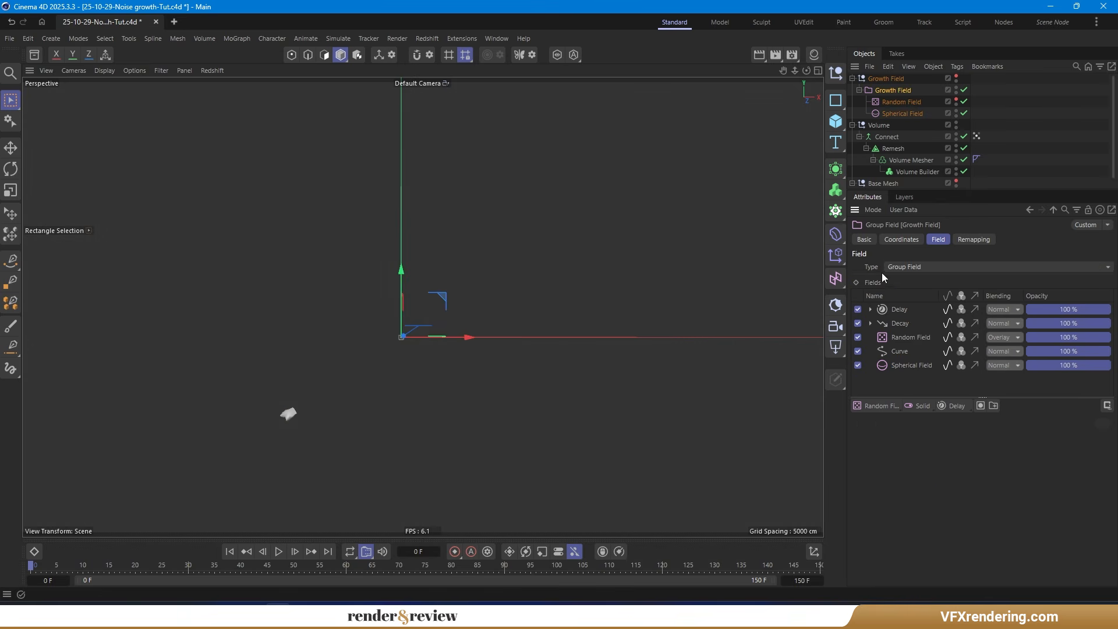
# Try Use Mesh Points on the Volume Builder's Base Mesh entry with a mesh point radius of 2 cm.
pyautogui.click(913, 172)
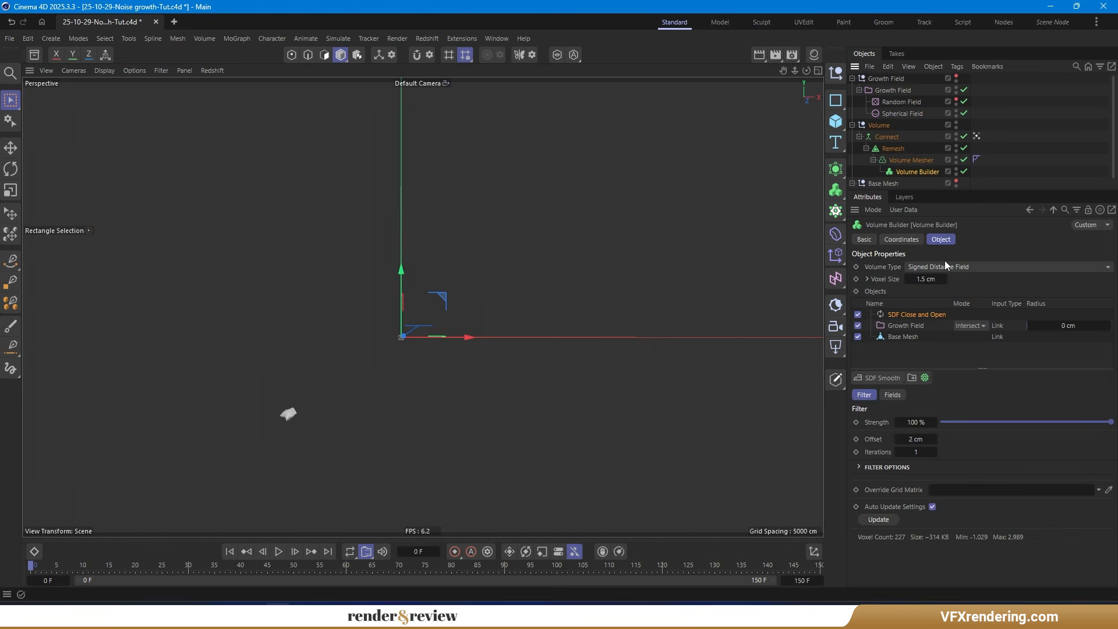
pyautogui.click(903, 338)
pyautogui.click(944, 395)
pyautogui.click(958, 406)
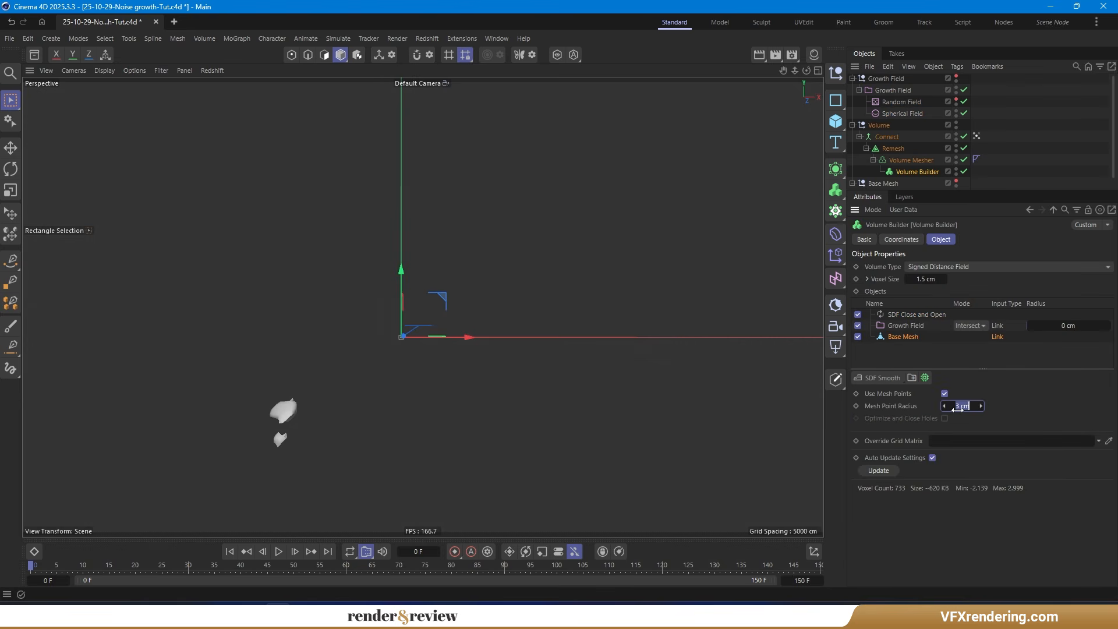
pyautogui.write('2')
pyautogui.press('Return')
# Play the growth from several angles, check the Connect object's vertex map, then stop and return to the first frame.
pyautogui.press('F8')
pyautogui.keyDown('alt'); pyautogui.moveTo(306, 431); pyautogui.dragTo(180, 362); pyautogui.keyUp('alt')
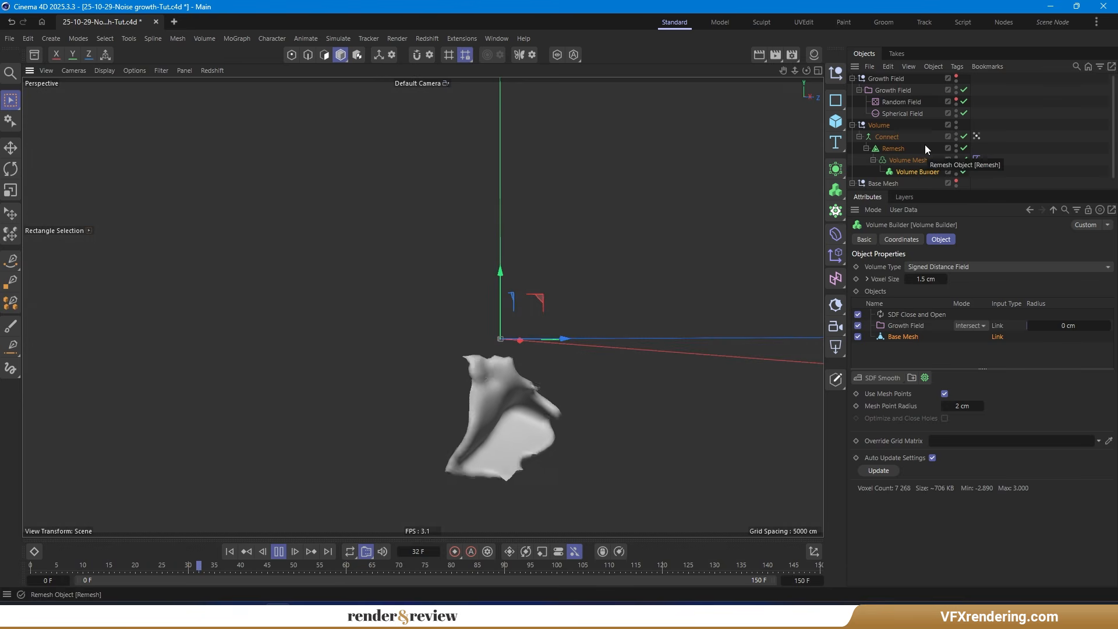
pyautogui.keyDown('alt'); pyautogui.moveTo(282, 264); pyautogui.dragTo(396, 269); pyautogui.keyUp('alt')
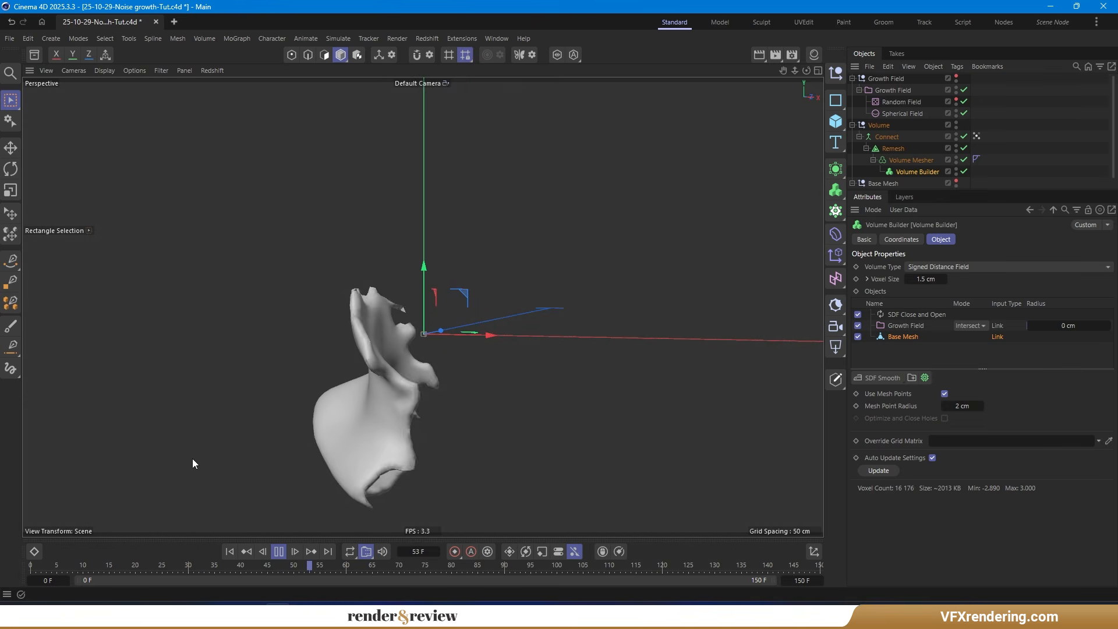
pyautogui.click(976, 136)
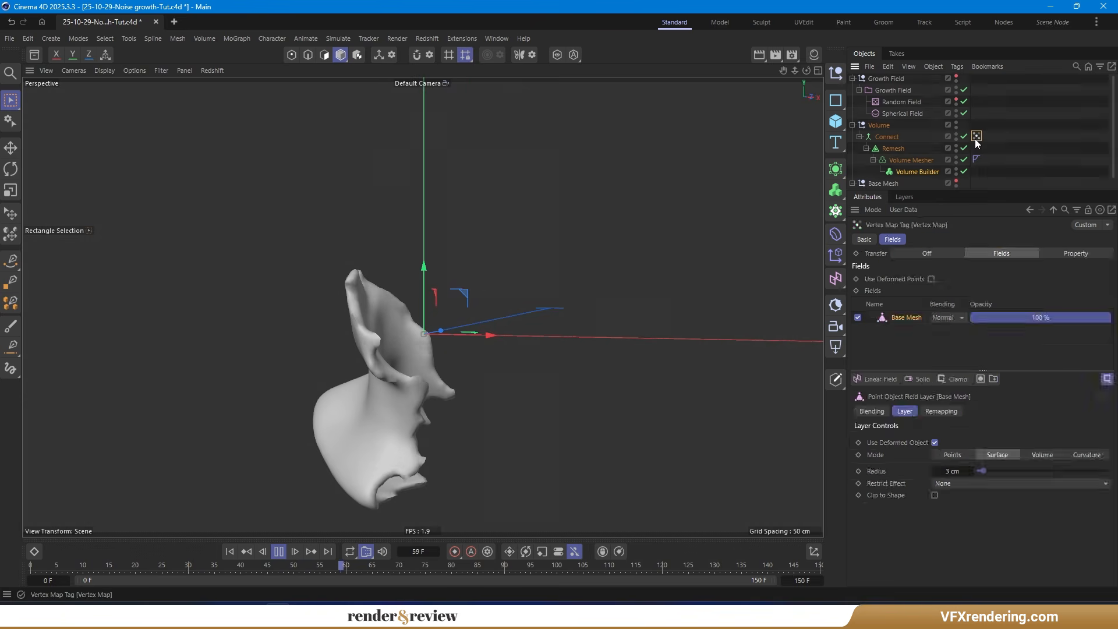
pyautogui.click(275, 552)
pyautogui.keyDown('alt'); pyautogui.moveTo(382, 386); pyautogui.dragTo(390, 355); pyautogui.keyUp('alt')
pyautogui.click(230, 551)
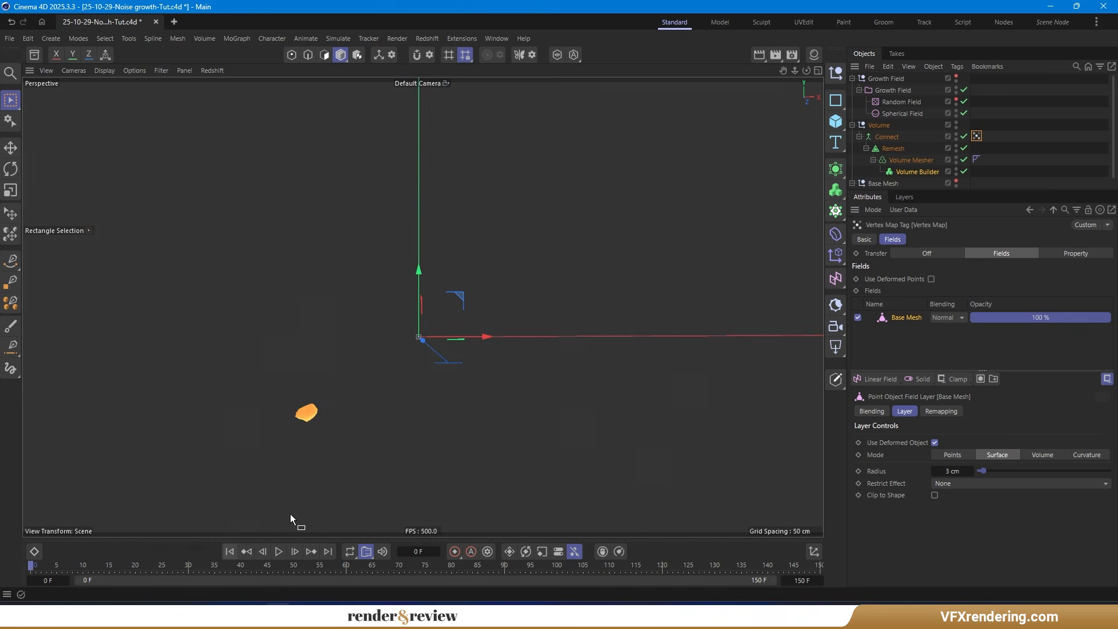
# Turn off Use Mesh Points for the Base Mesh in the Volume Builder and clear the selection.
pyautogui.click(916, 171)
pyautogui.click(945, 394)
pyautogui.click(1025, 188)
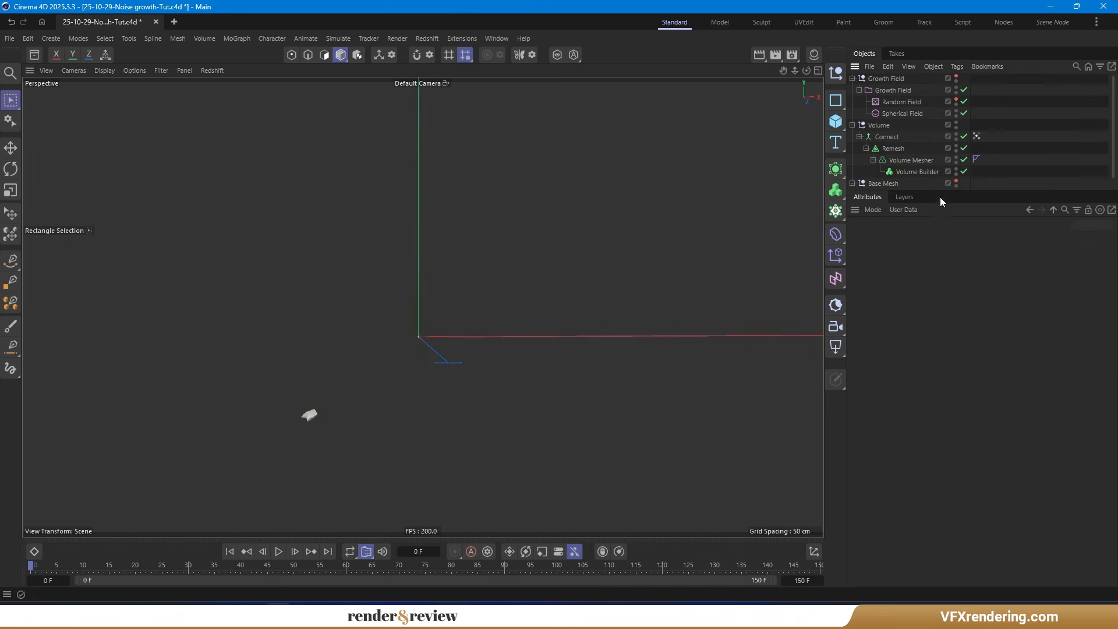
# Add a Cache Layer on top of the Volume Builder's object list and enable its animation up to frame 150.
pyautogui.click(912, 171)
pyautogui.click(925, 377)
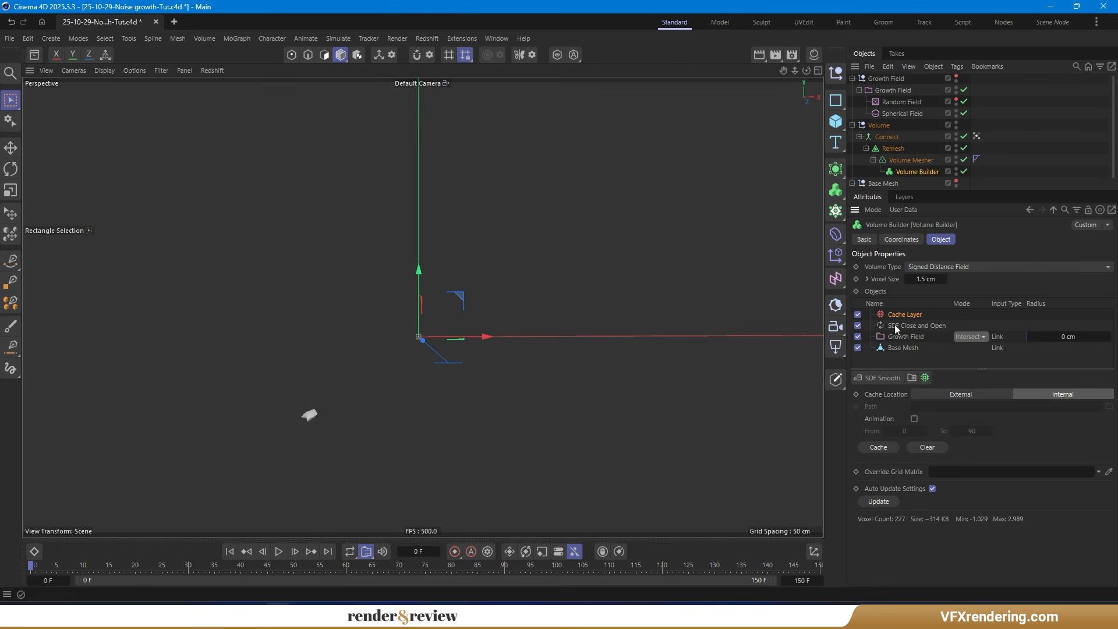
pyautogui.click(914, 419)
pyautogui.click(971, 431)
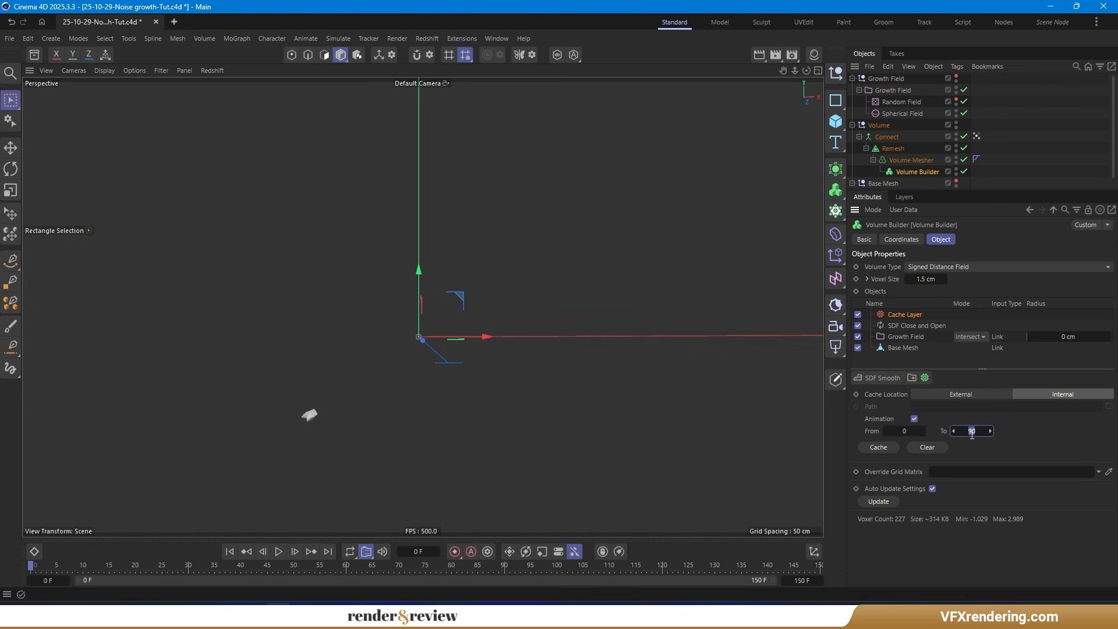
pyautogui.write('150')
pyautogui.press('Return')
# Set the Volume Builder's voxel size to 0.5 cm, cache the volume animation and clear the selection.
pyautogui.click(925, 279)
pyautogui.write('0.5')
pyautogui.press('Return')
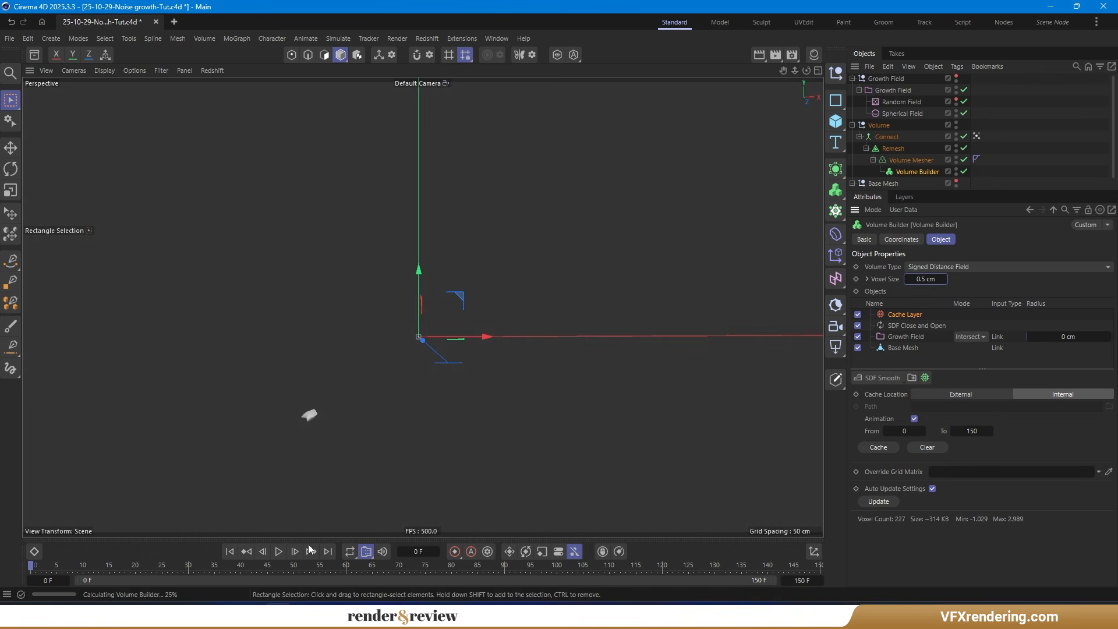
pyautogui.click(878, 447)
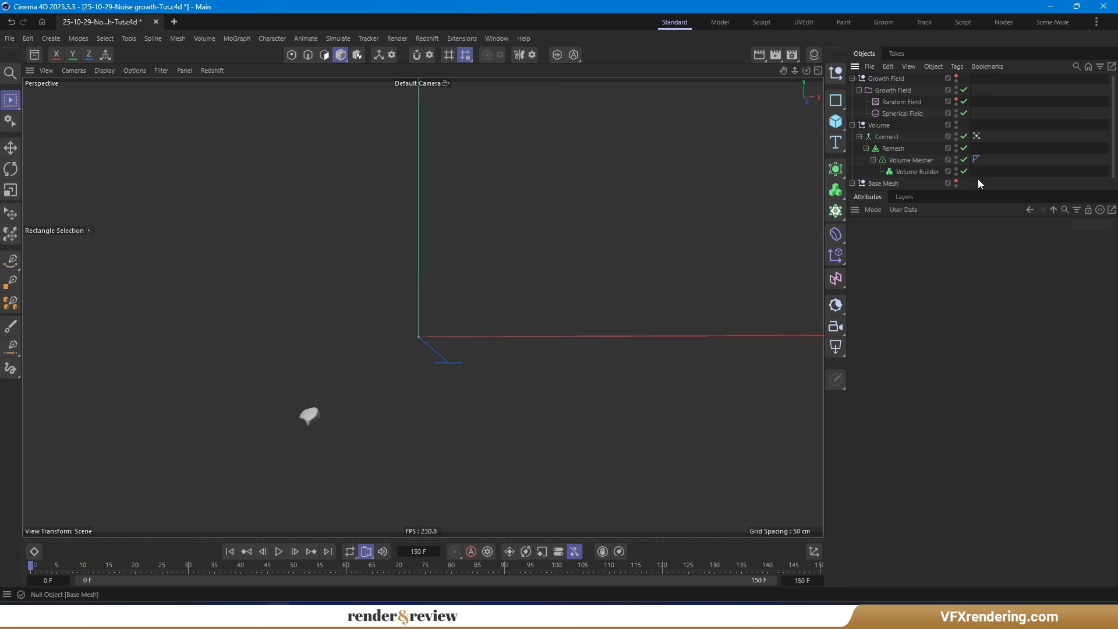
pyautogui.click(910, 173)
pyautogui.click(671, 249)
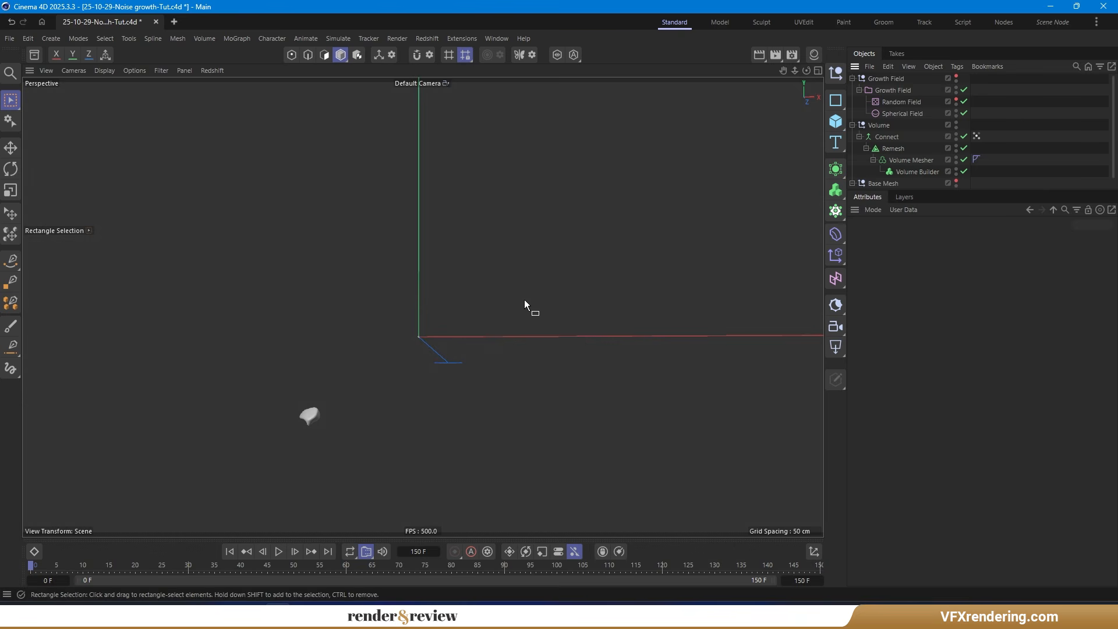
# Play the cached growth animation and examine the vertex map and the detailed growing edges from several angles.
pyautogui.click(278, 551)
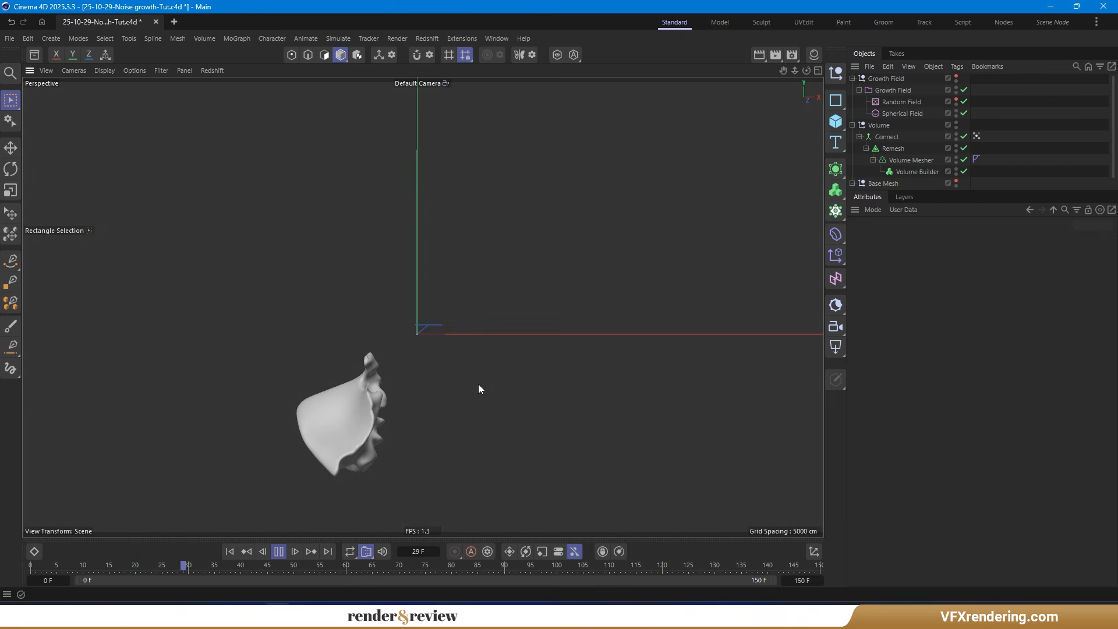
pyautogui.click(977, 136)
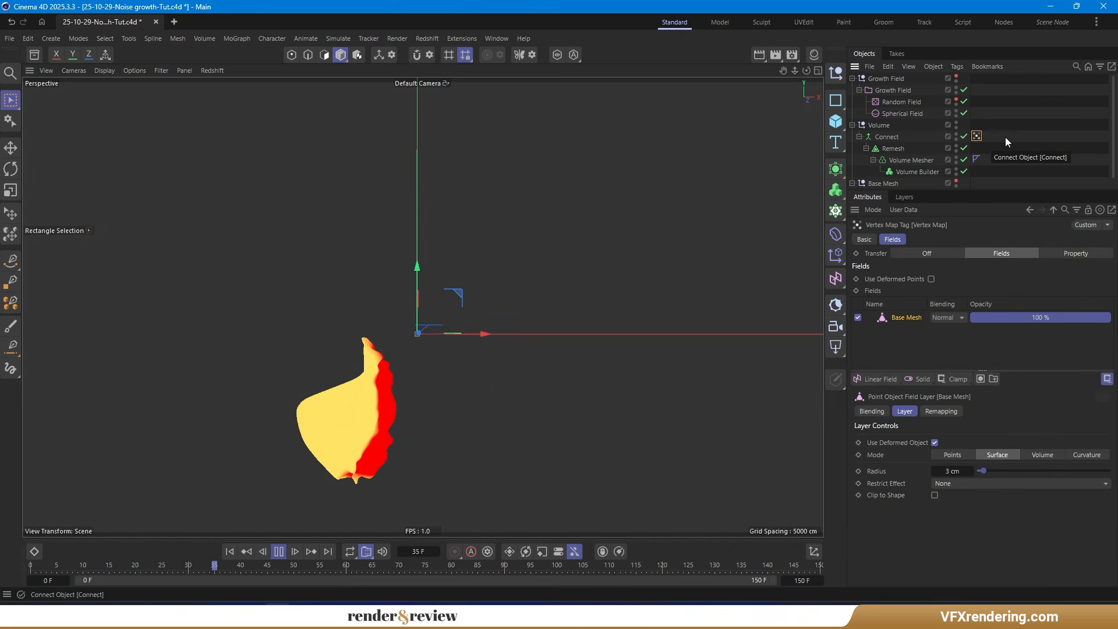
pyautogui.click(1005, 137)
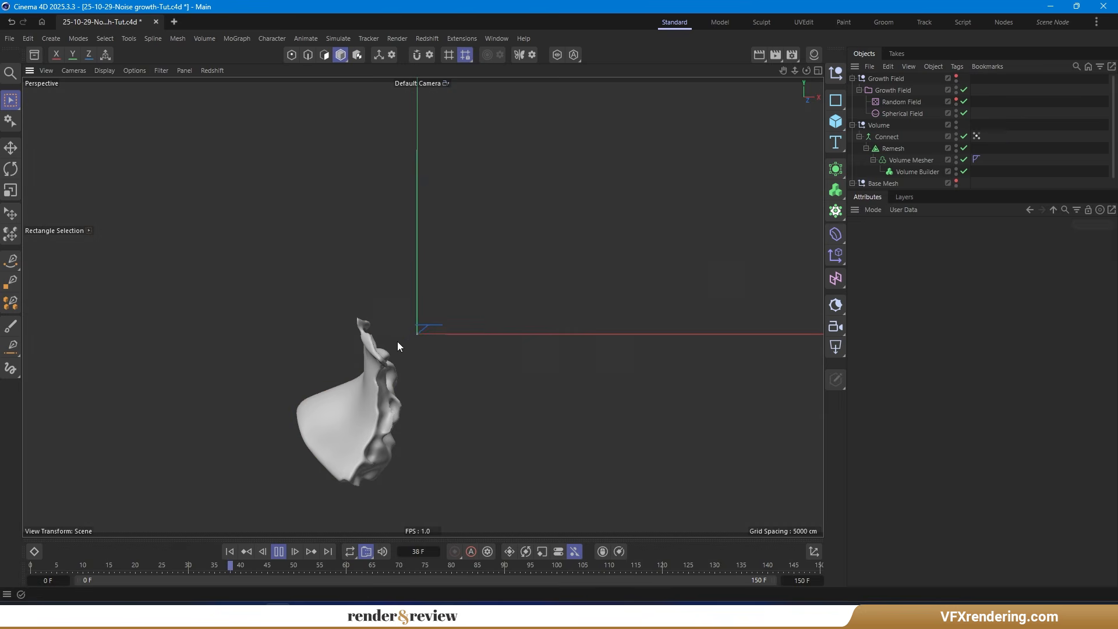
pyautogui.keyDown('alt'); pyautogui.moveTo(363, 357); pyautogui.dragTo(348, 362); pyautogui.keyUp('alt')
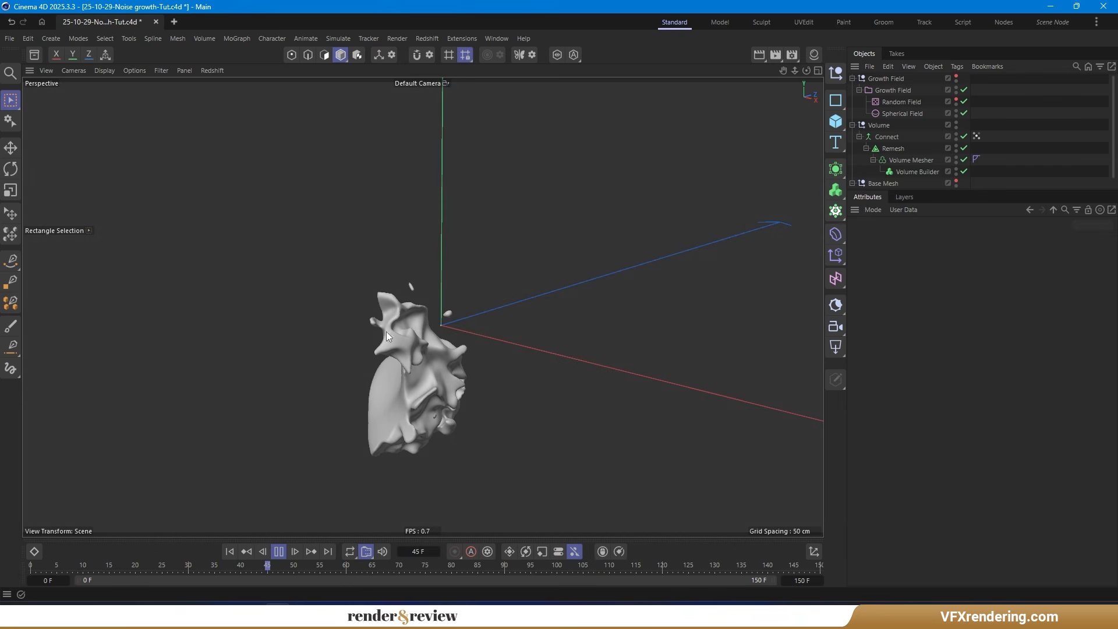
pyautogui.keyDown('alt'); pyautogui.moveTo(463, 285); pyautogui.dragTo(464, 287); pyautogui.keyUp('alt')
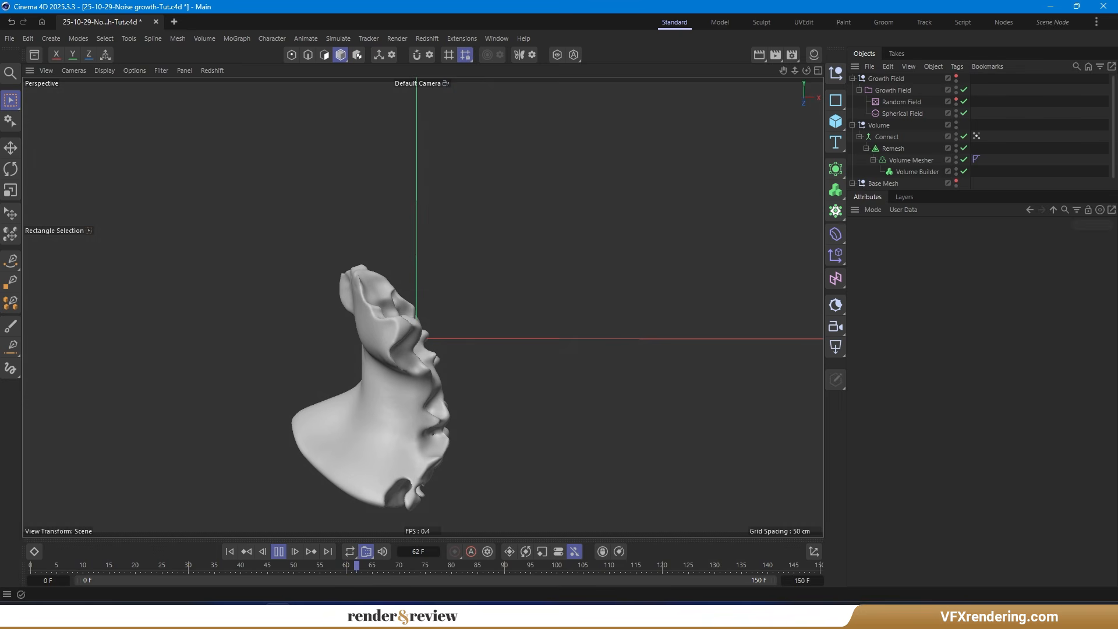
# Disable the Remesh generator and replay the cached growth from the first frame while viewing the bust from different angles.
pyautogui.click(964, 148)
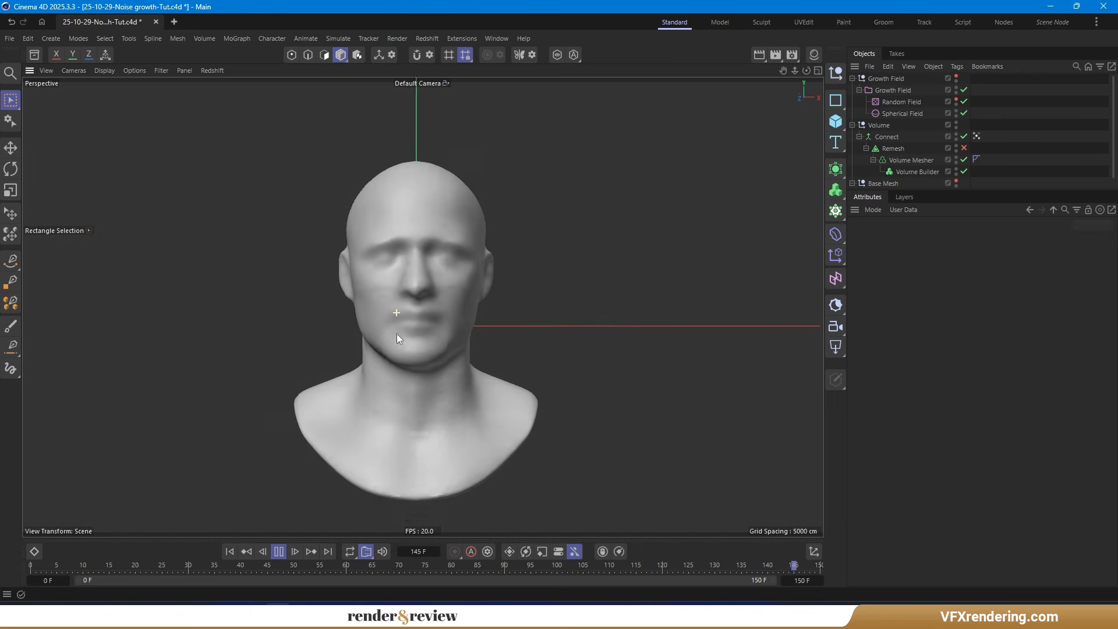
pyautogui.moveTo(819, 564); pyautogui.dragTo(30, 560)
pyautogui.keyDown('alt'); pyautogui.moveTo(459, 420); pyautogui.dragTo(433, 400); pyautogui.keyUp('alt')
pyautogui.click(278, 551)
pyautogui.keyDown('alt'); pyautogui.moveTo(282, 463); pyautogui.dragTo(333, 401); pyautogui.keyUp('alt')
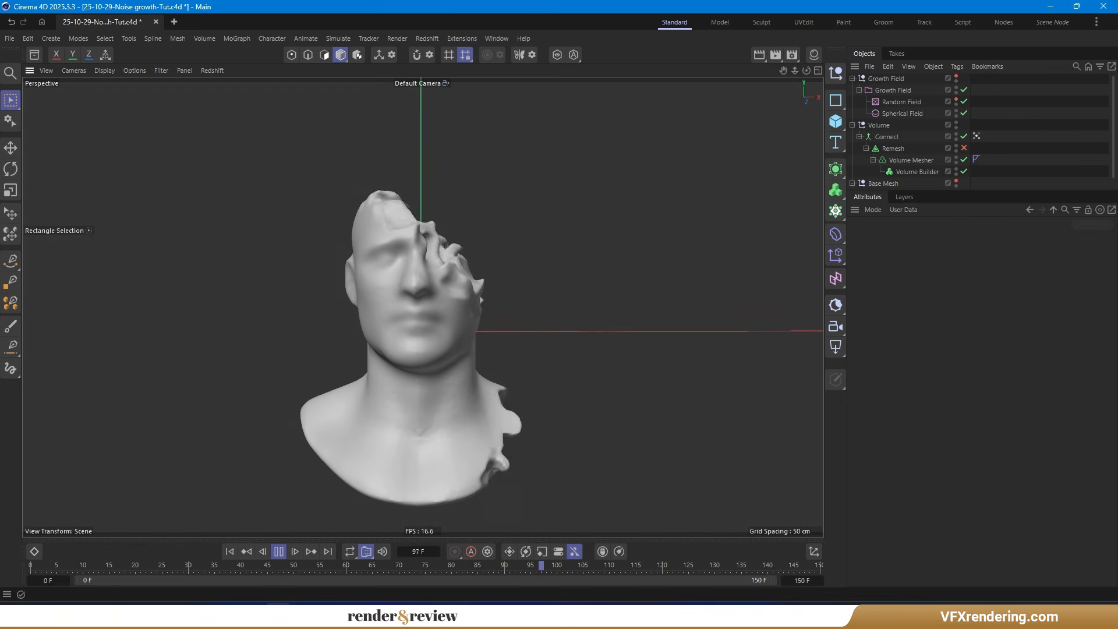